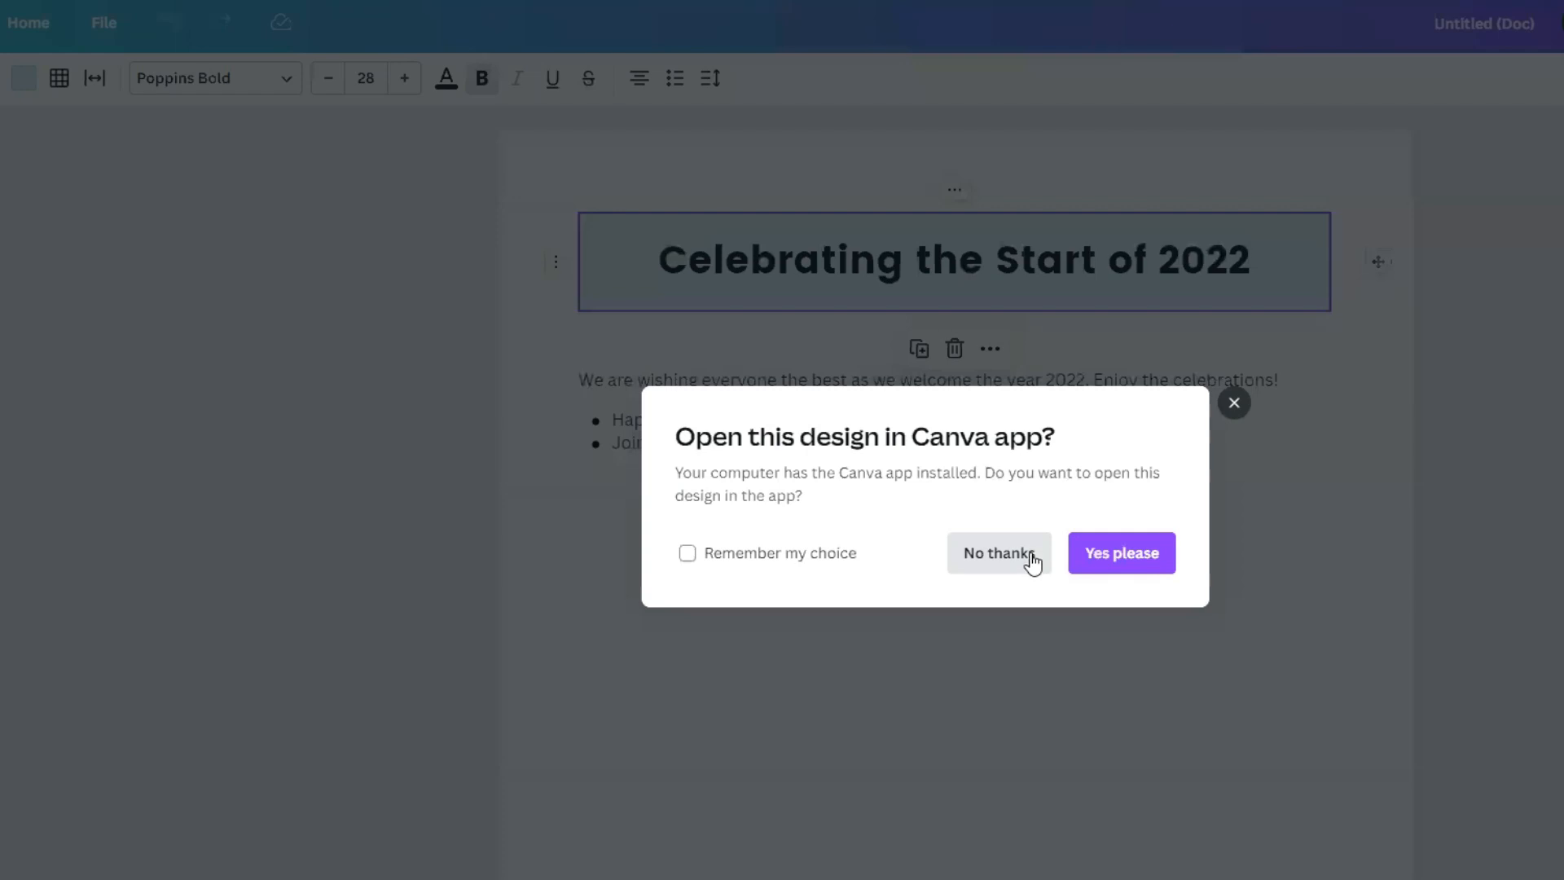
Transform the New Year design into a Doc using the Song lyrics text format
click(1028, 553)
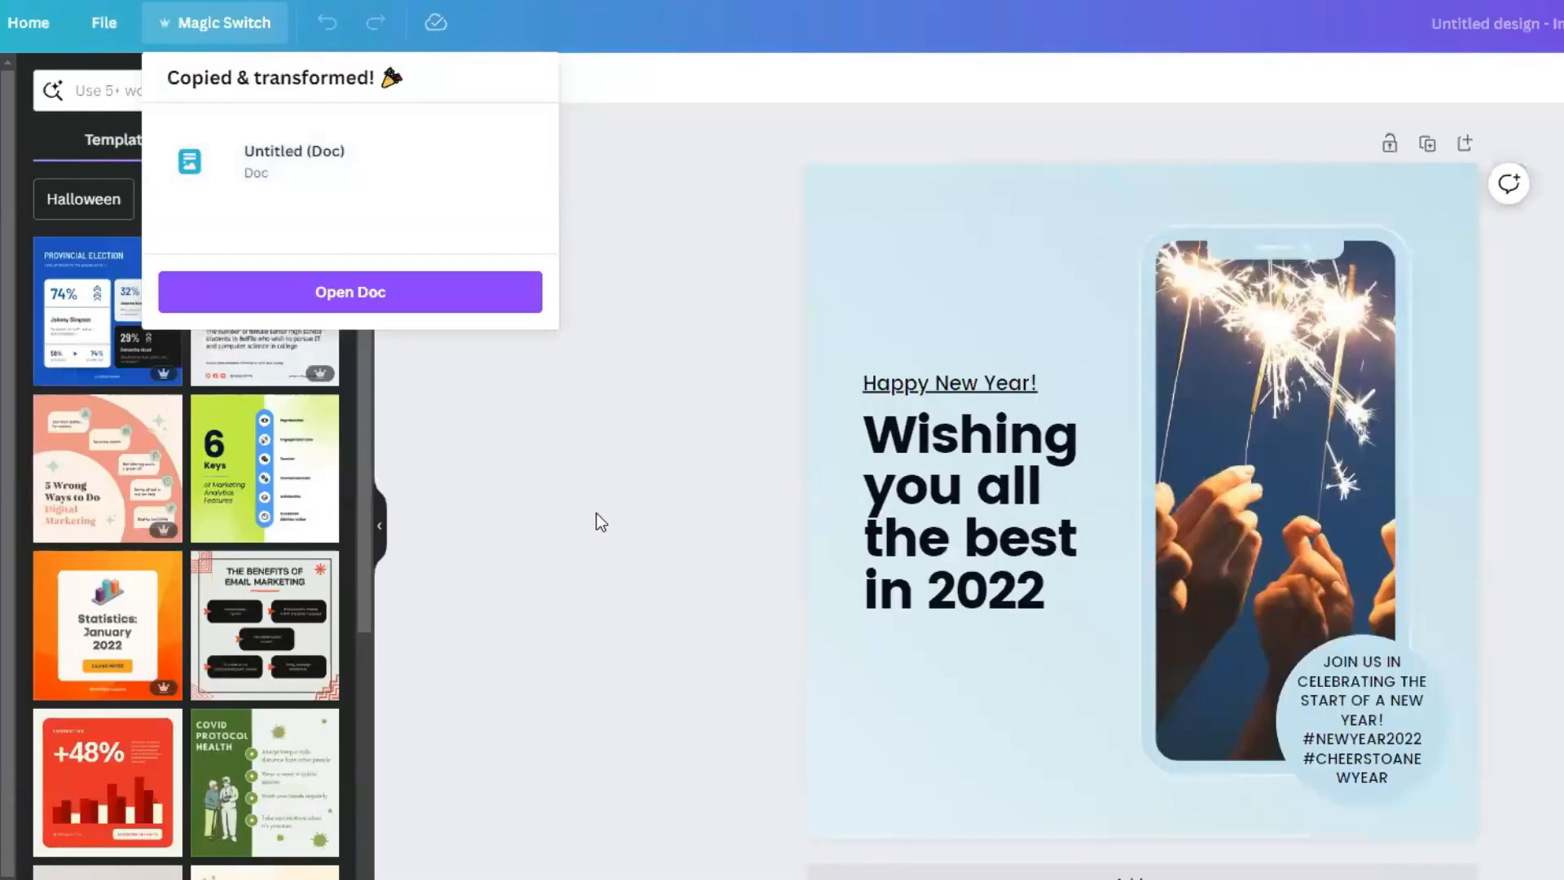
click(579, 478)
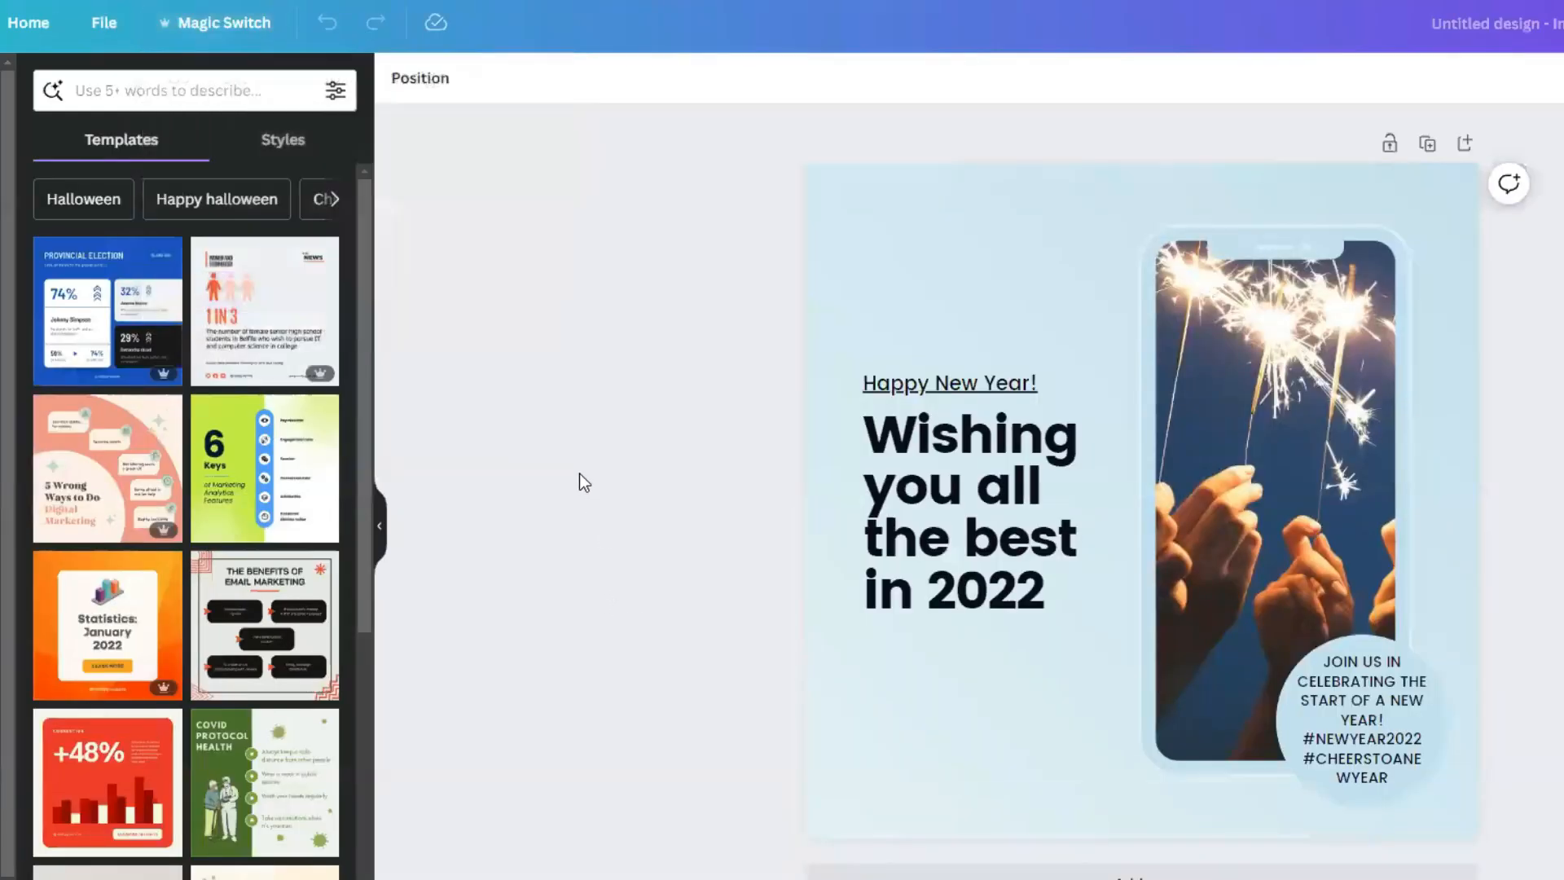
click(233, 41)
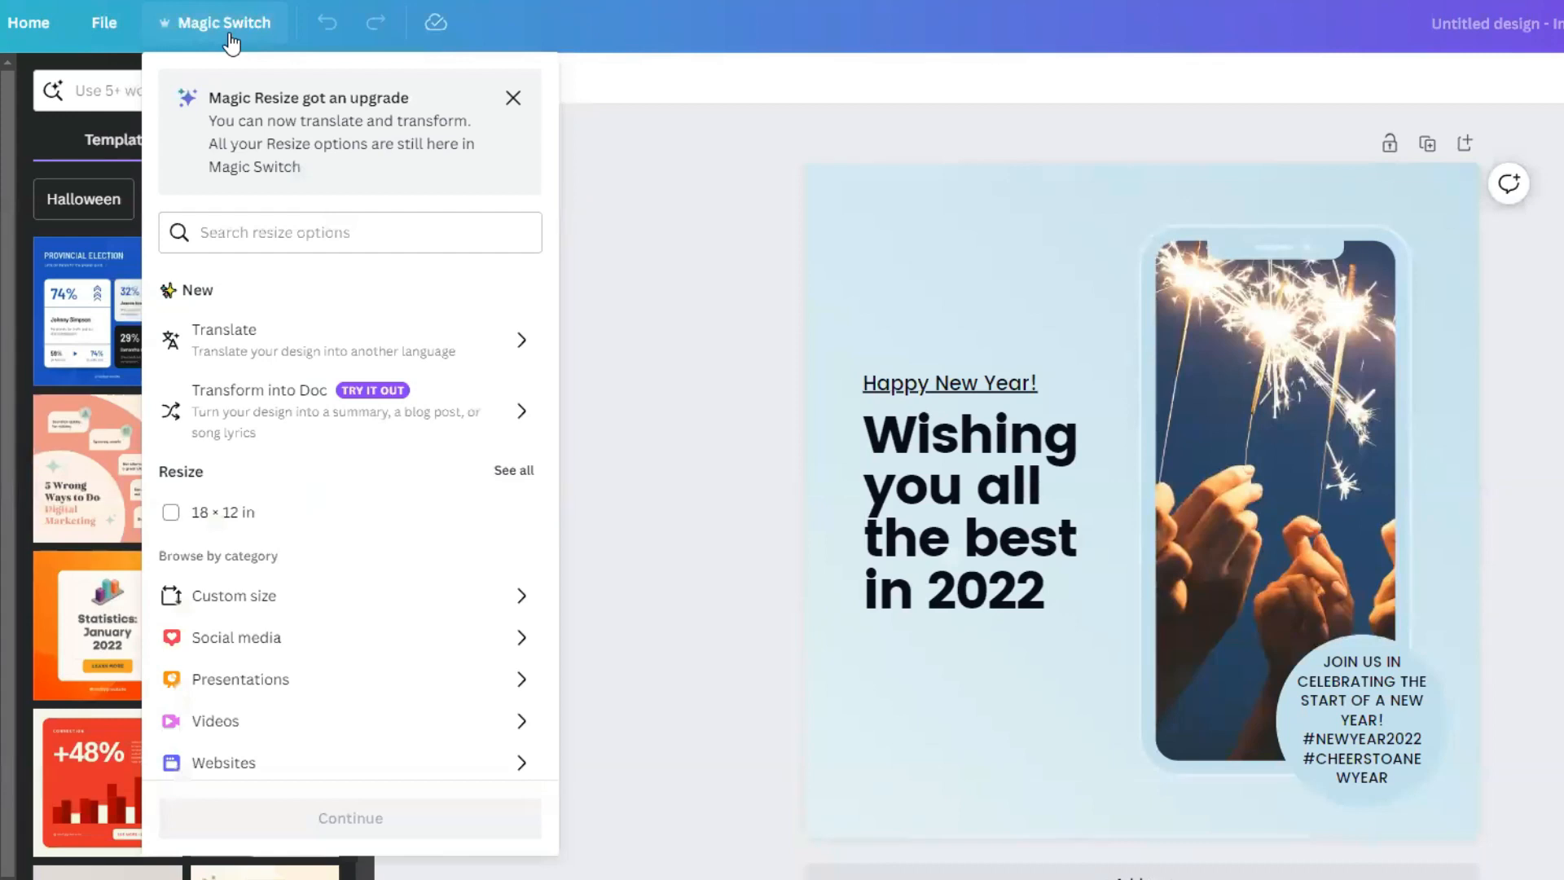
click(507, 419)
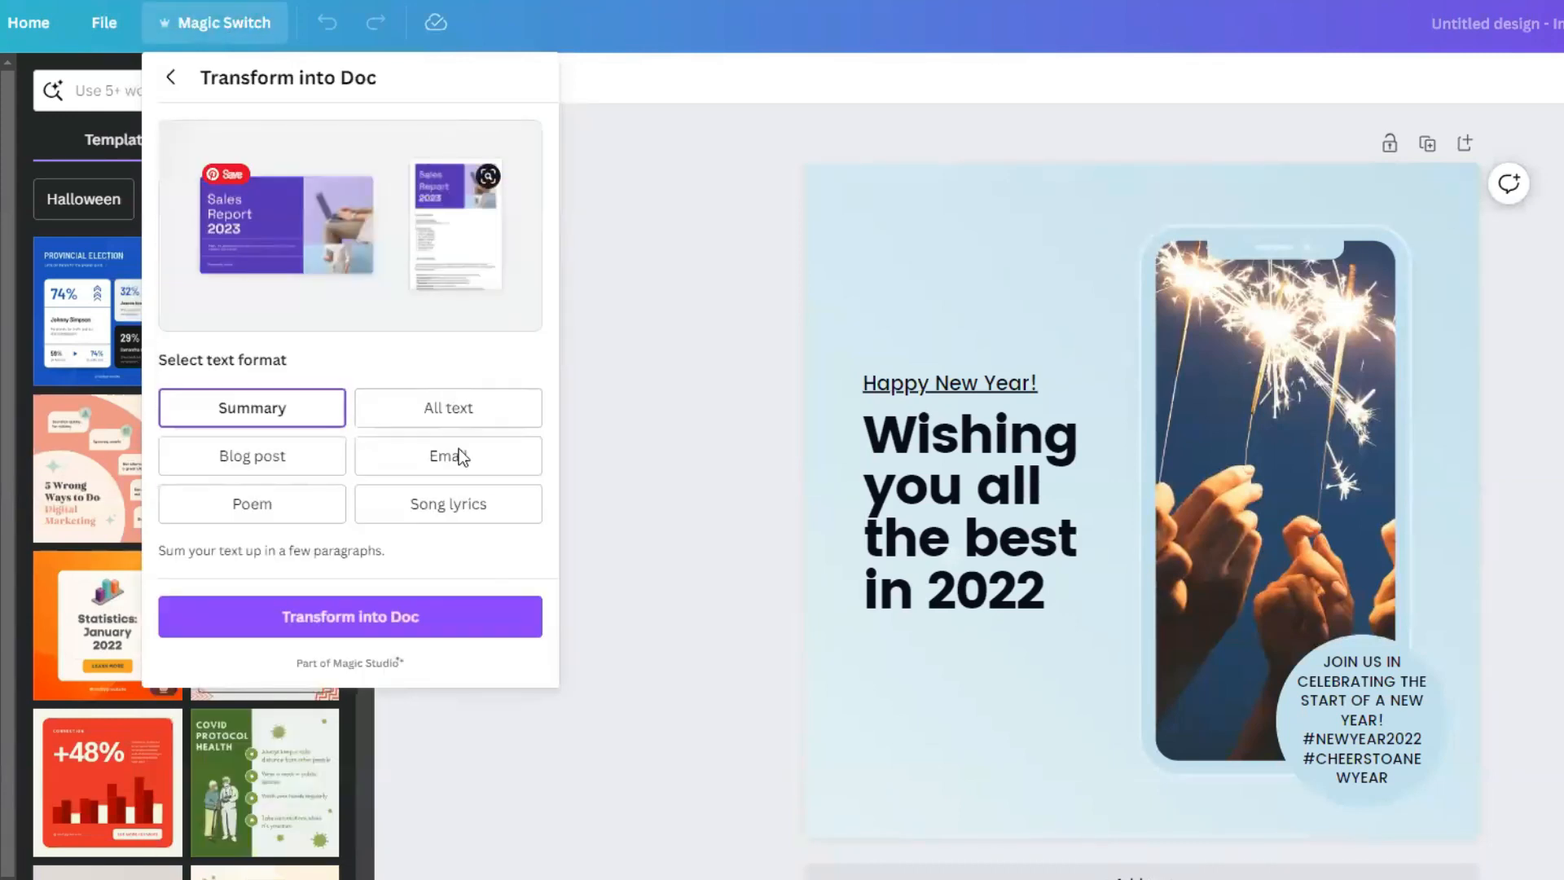
click(460, 514)
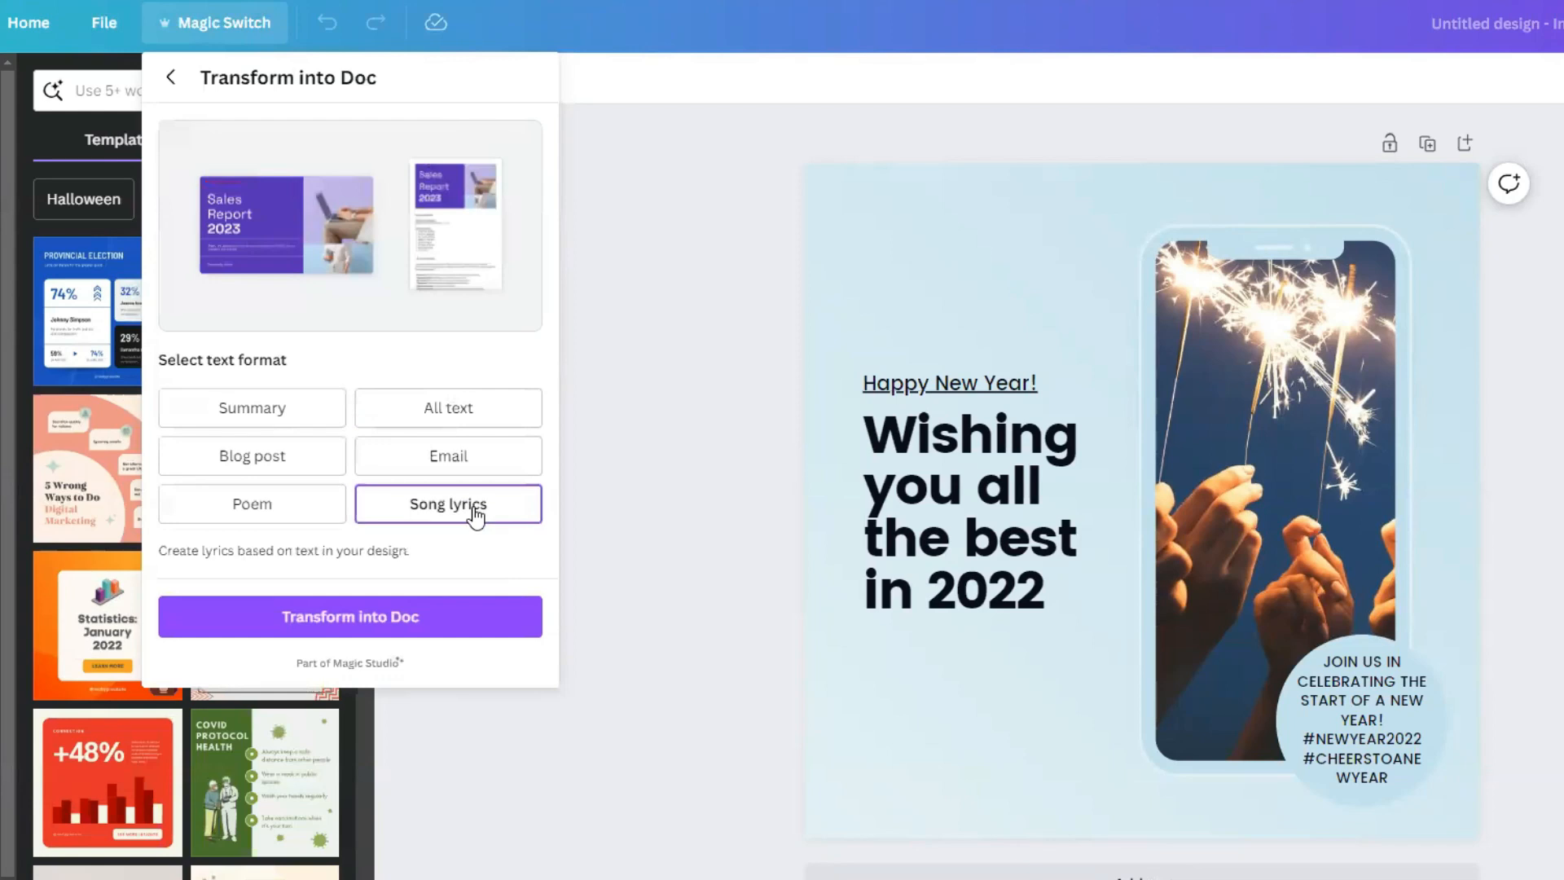
click(362, 629)
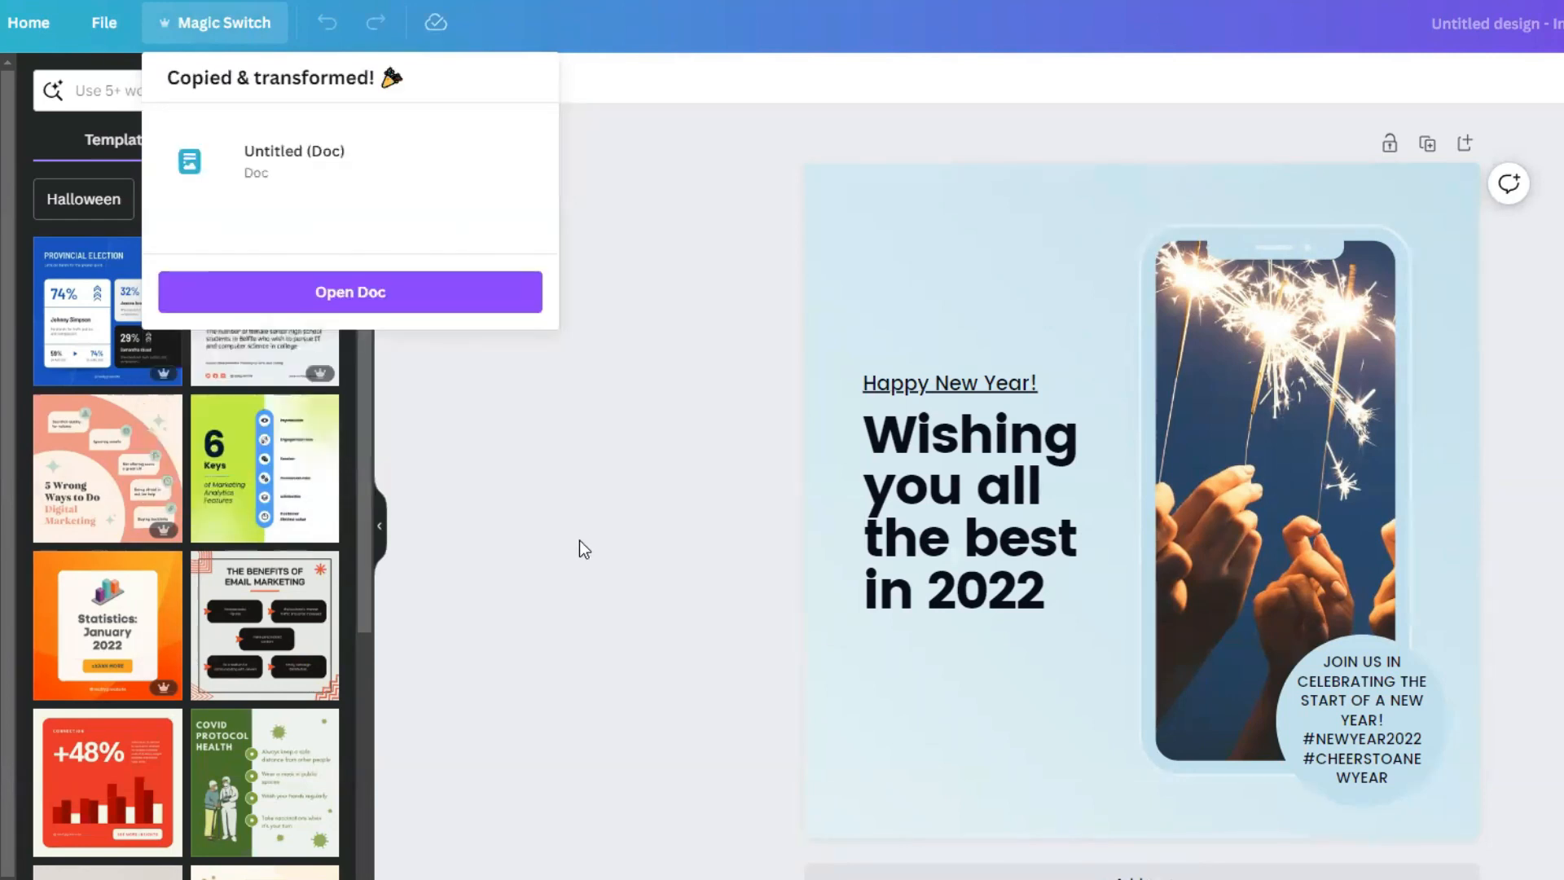
Open the generated song lyrics Doc in the browser and read through its verses
click(524, 164)
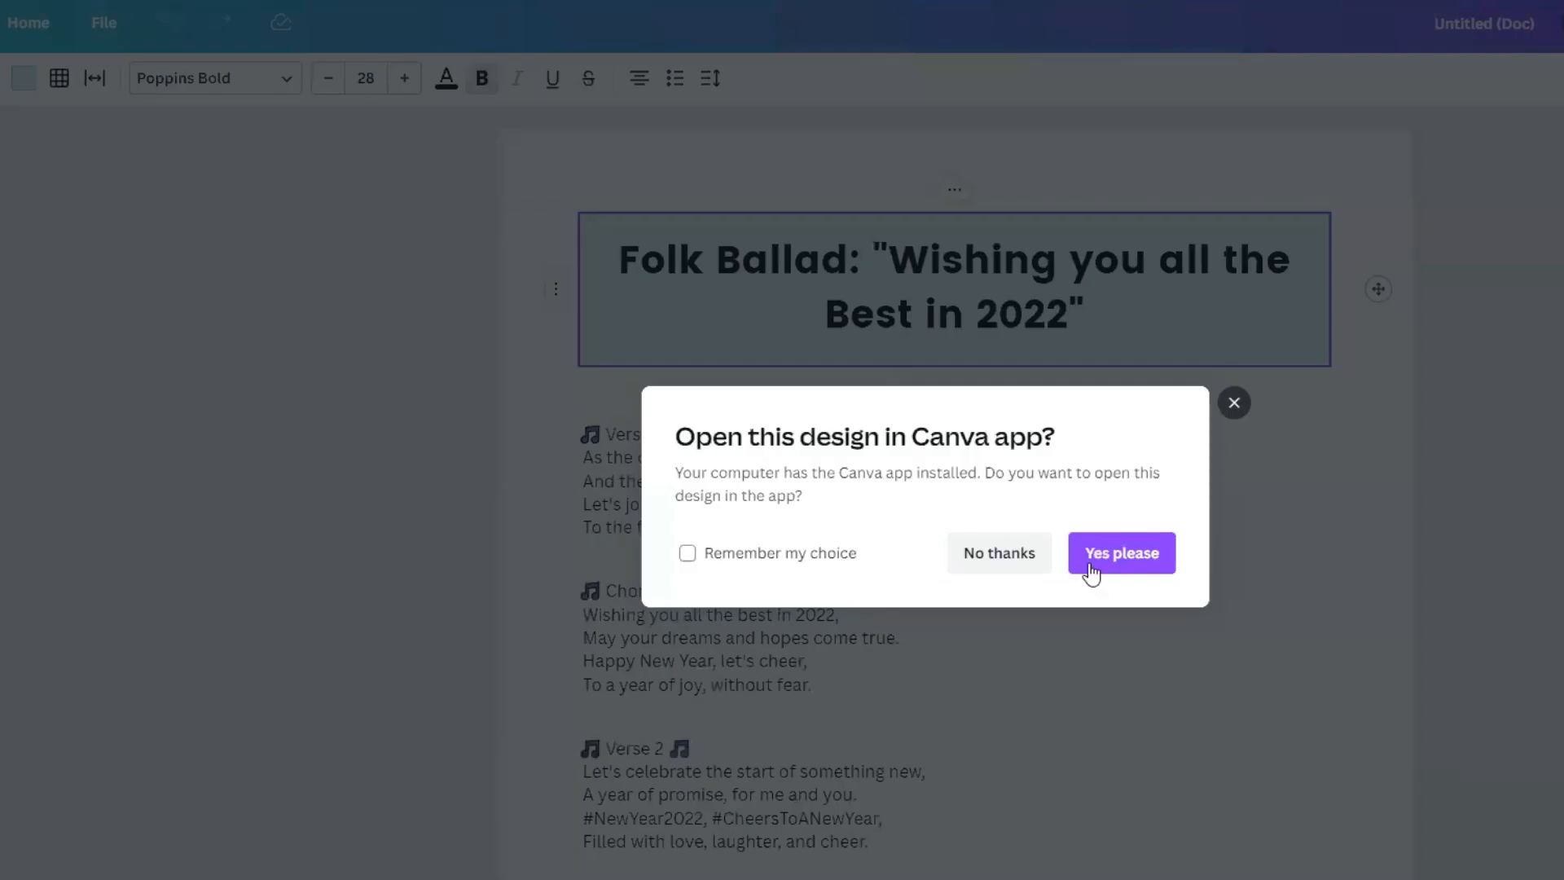
click(1007, 565)
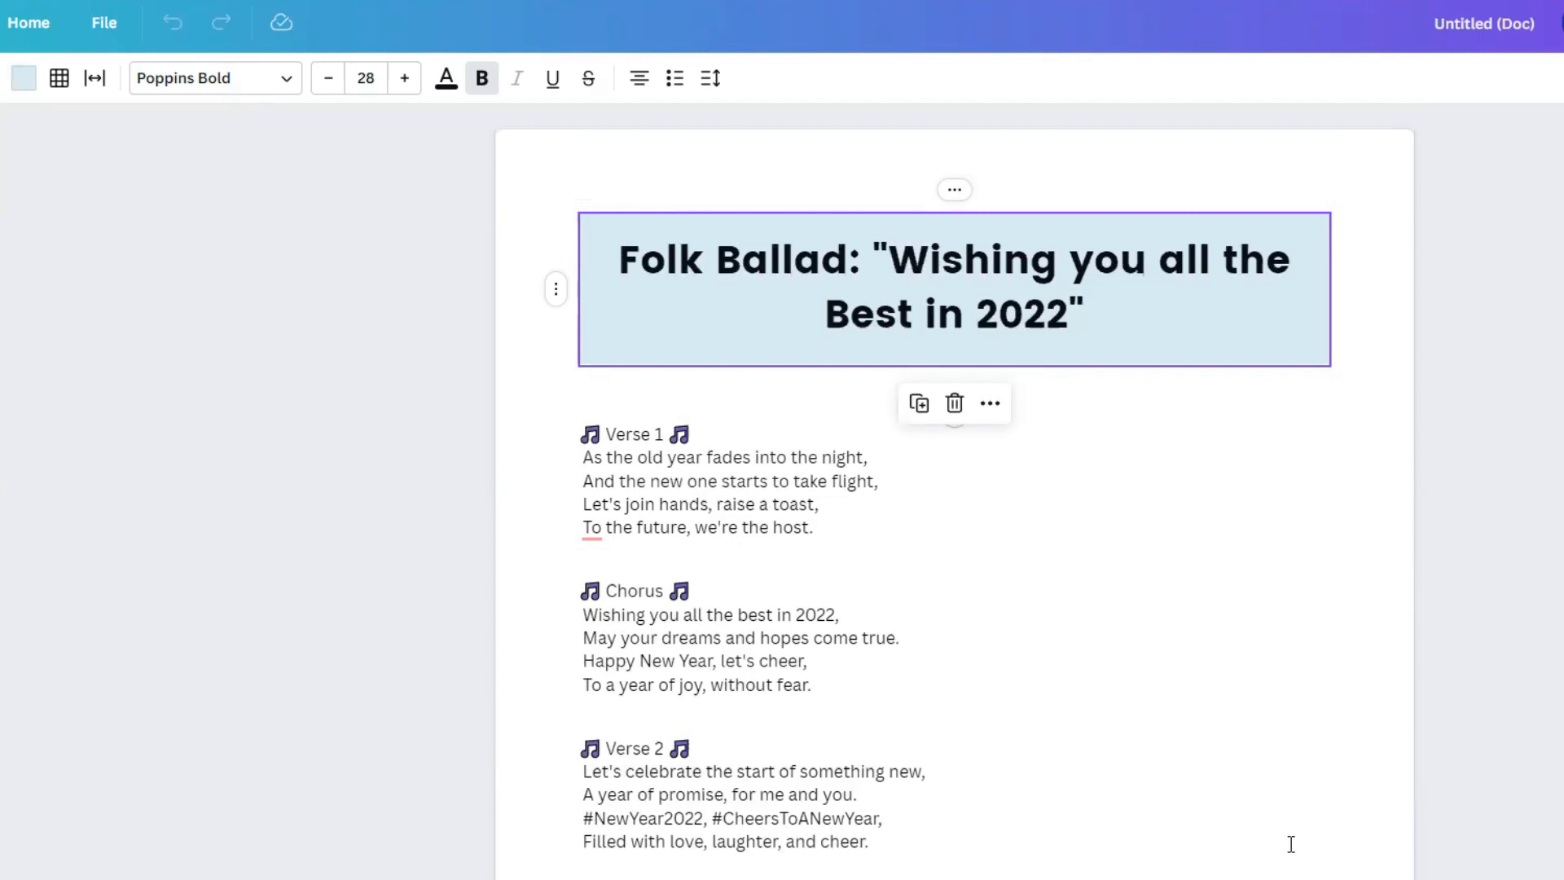
scroll(1277, 842, down, 1)
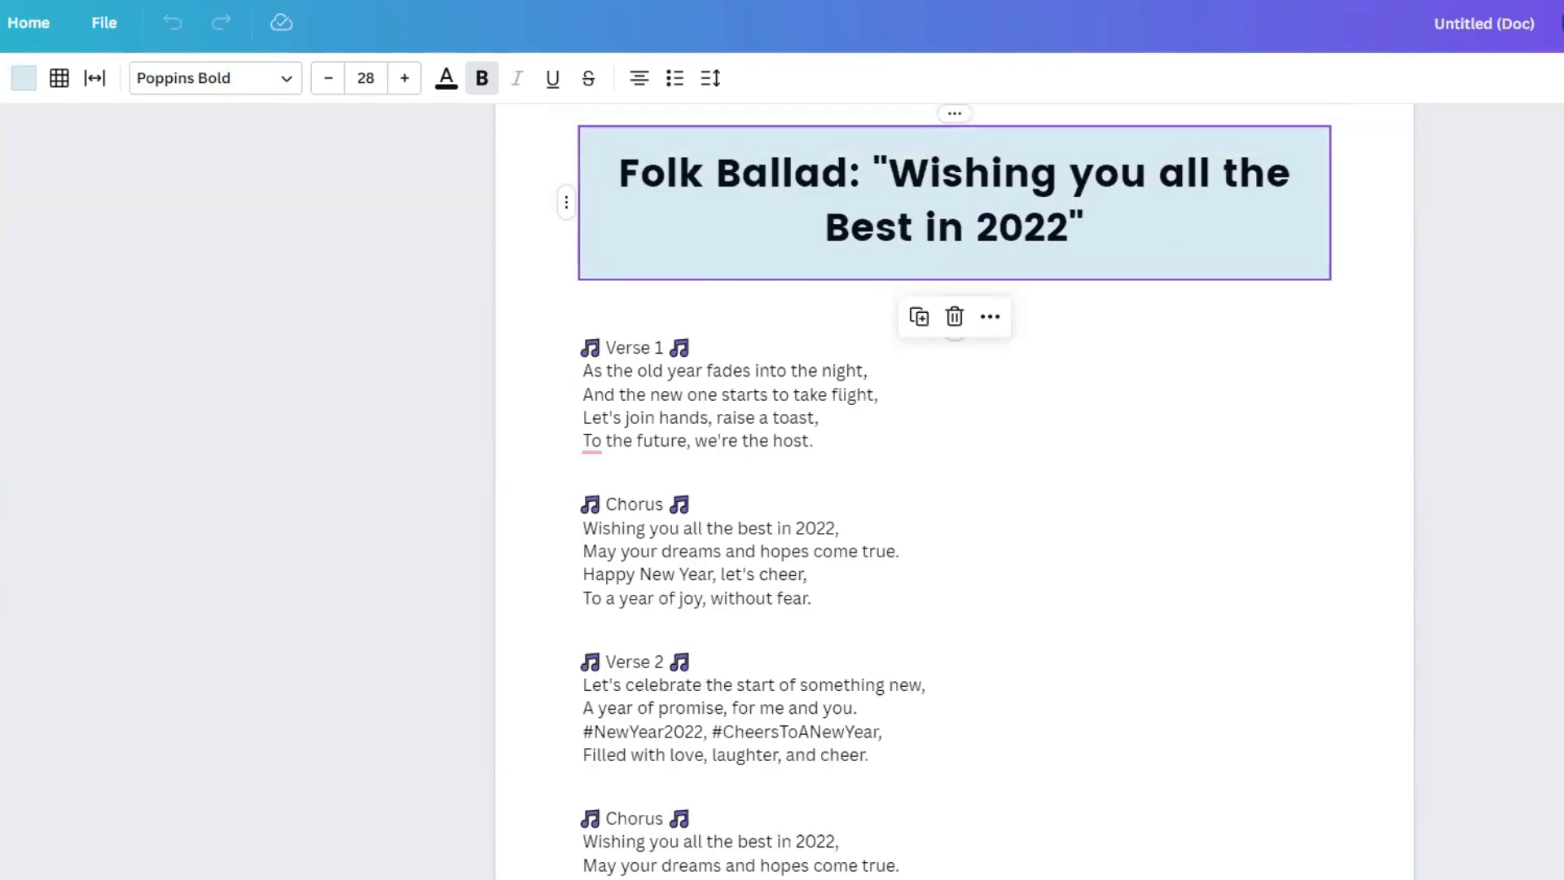
scroll(937, 489, down, 2)
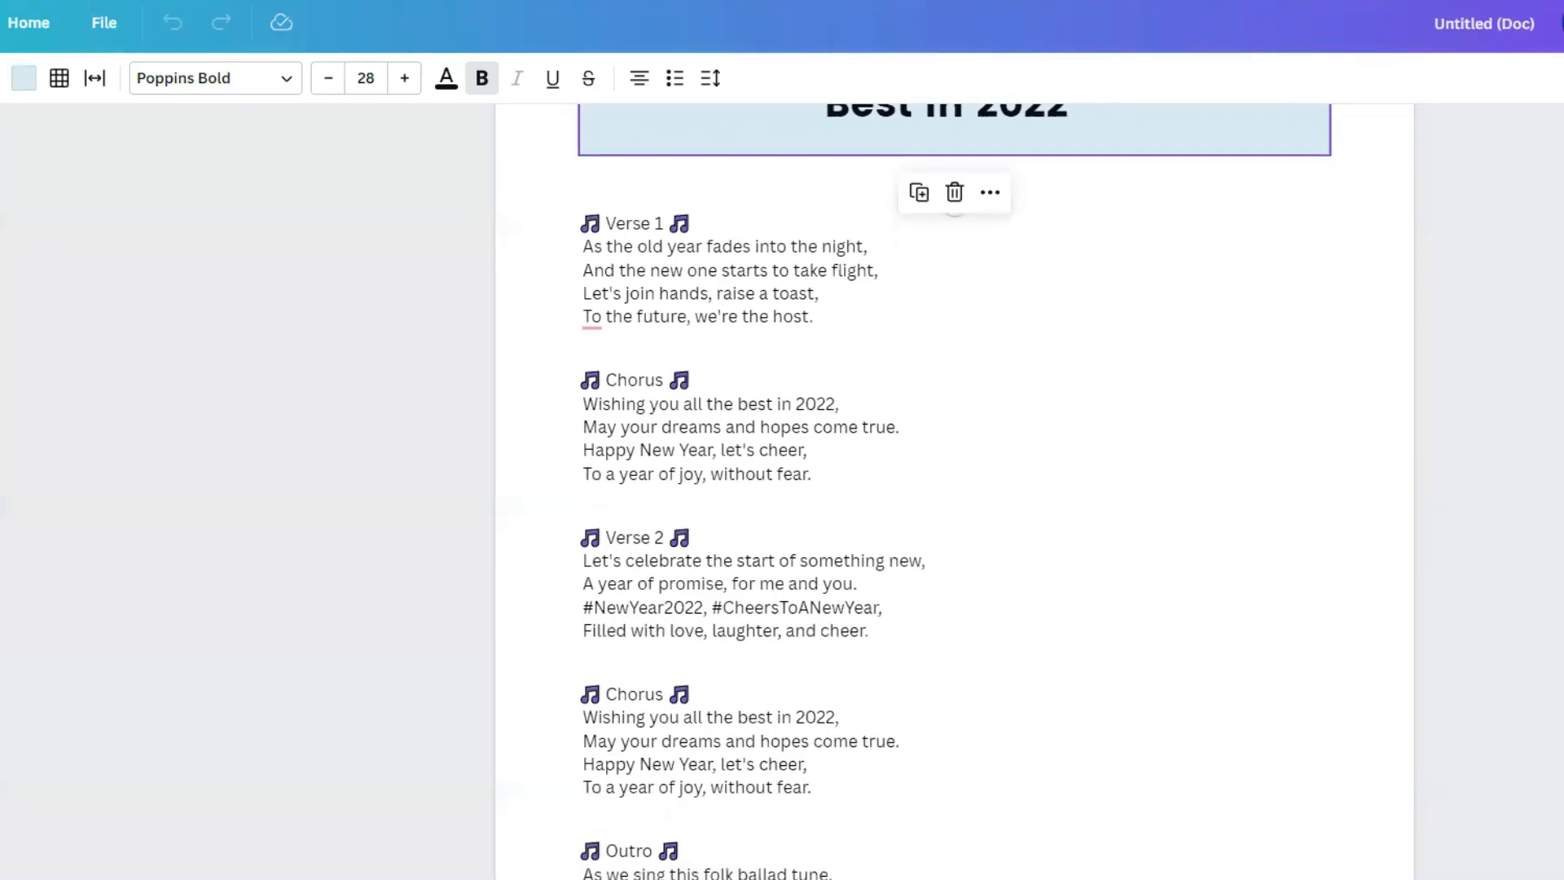
scroll(750, 489, down, 2)
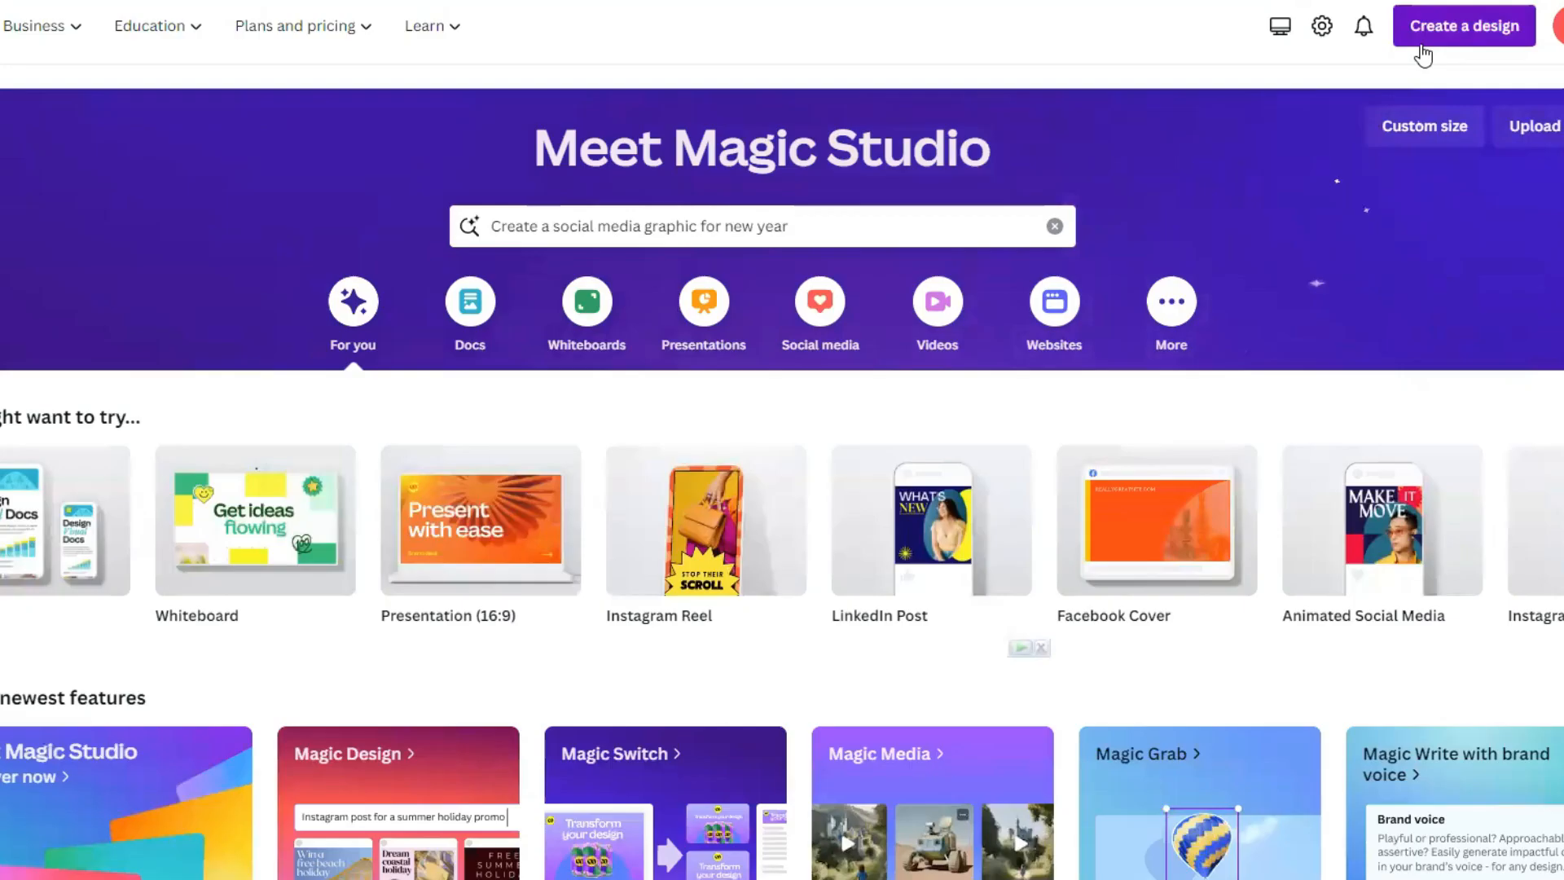
Create a blank LinkedIn Post design and find and open the Magic Media app in it
click(1421, 50)
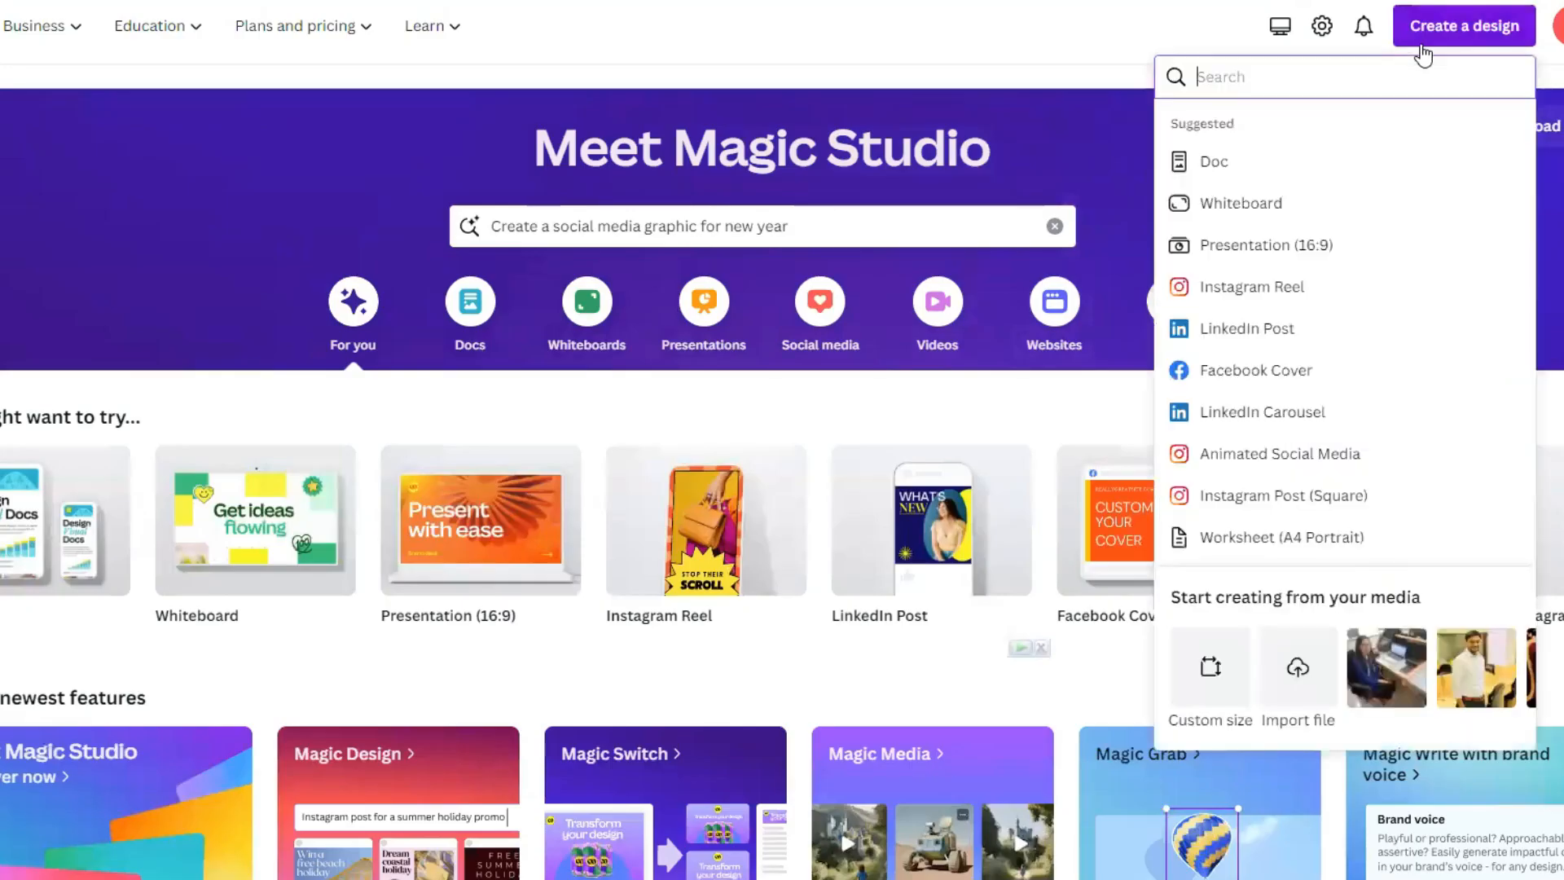
click(1323, 335)
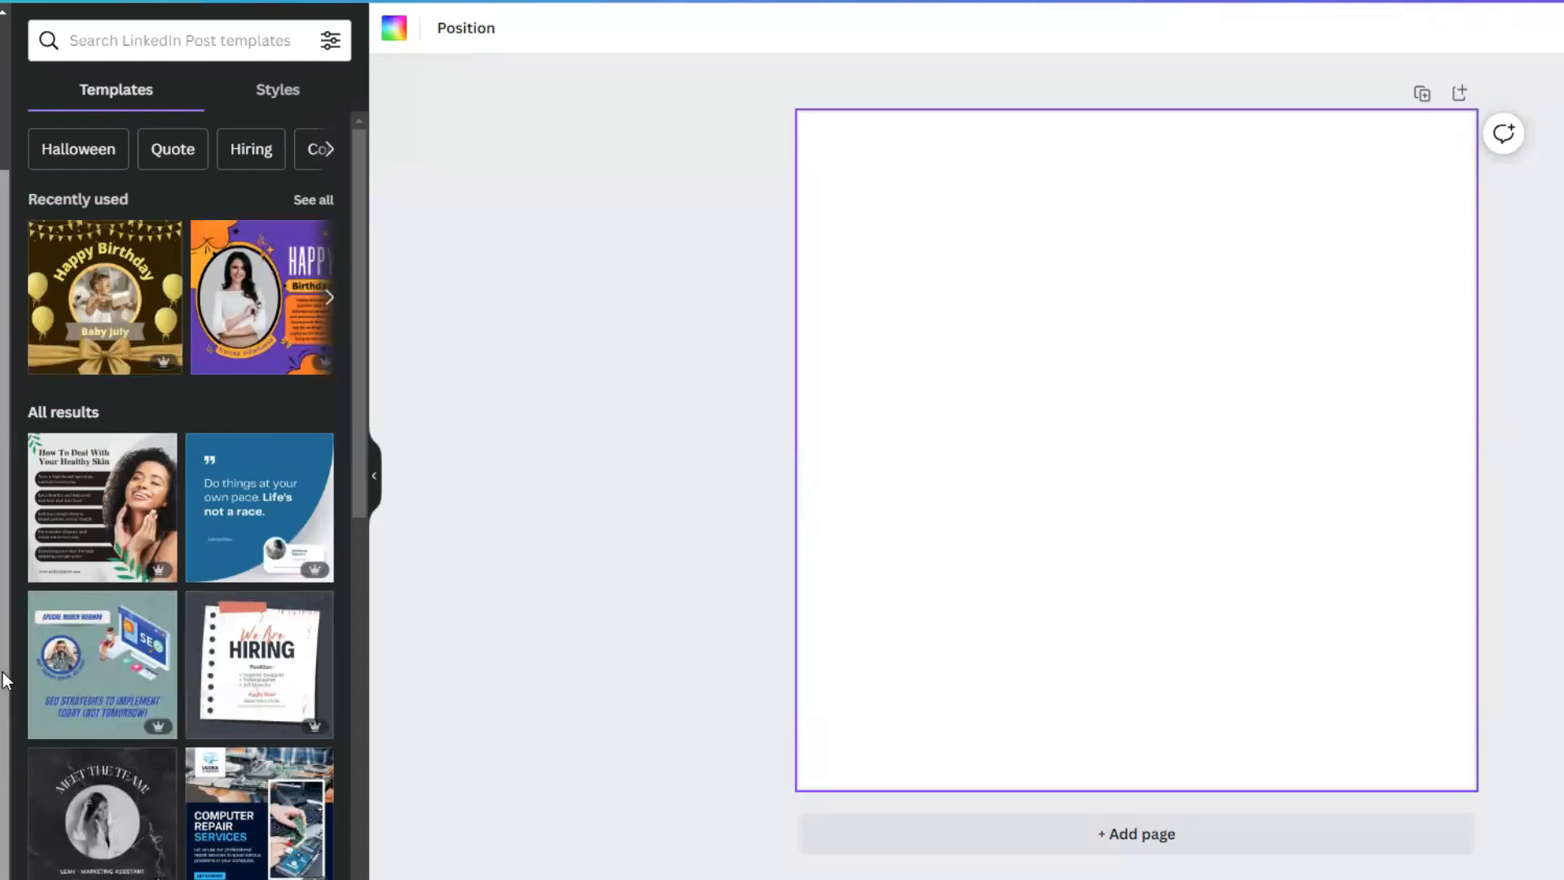
click(2, 782)
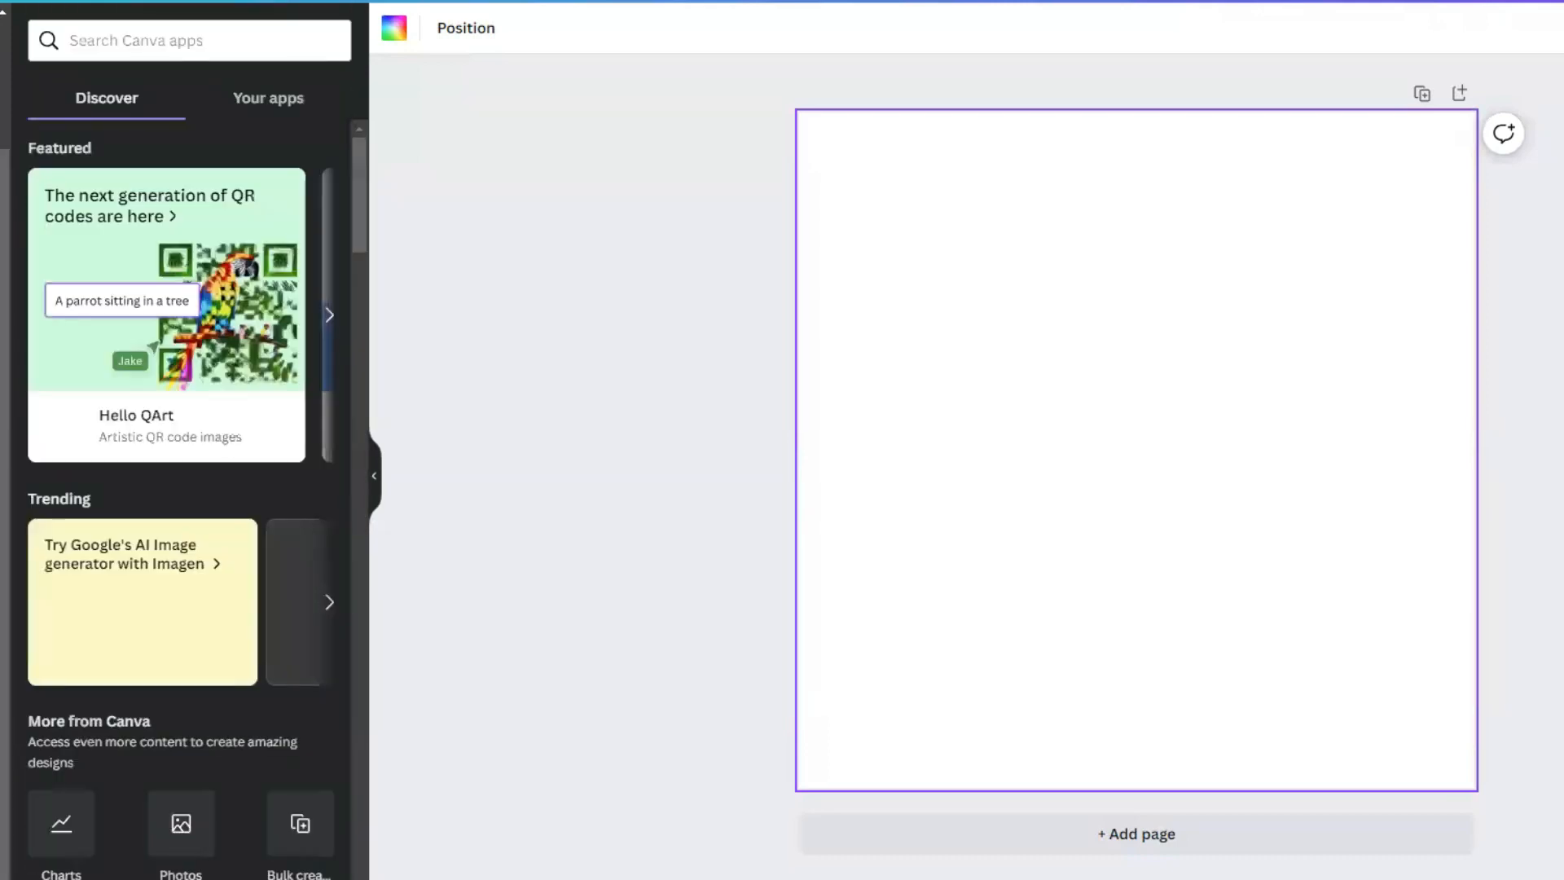
click(192, 40)
text(magic media)
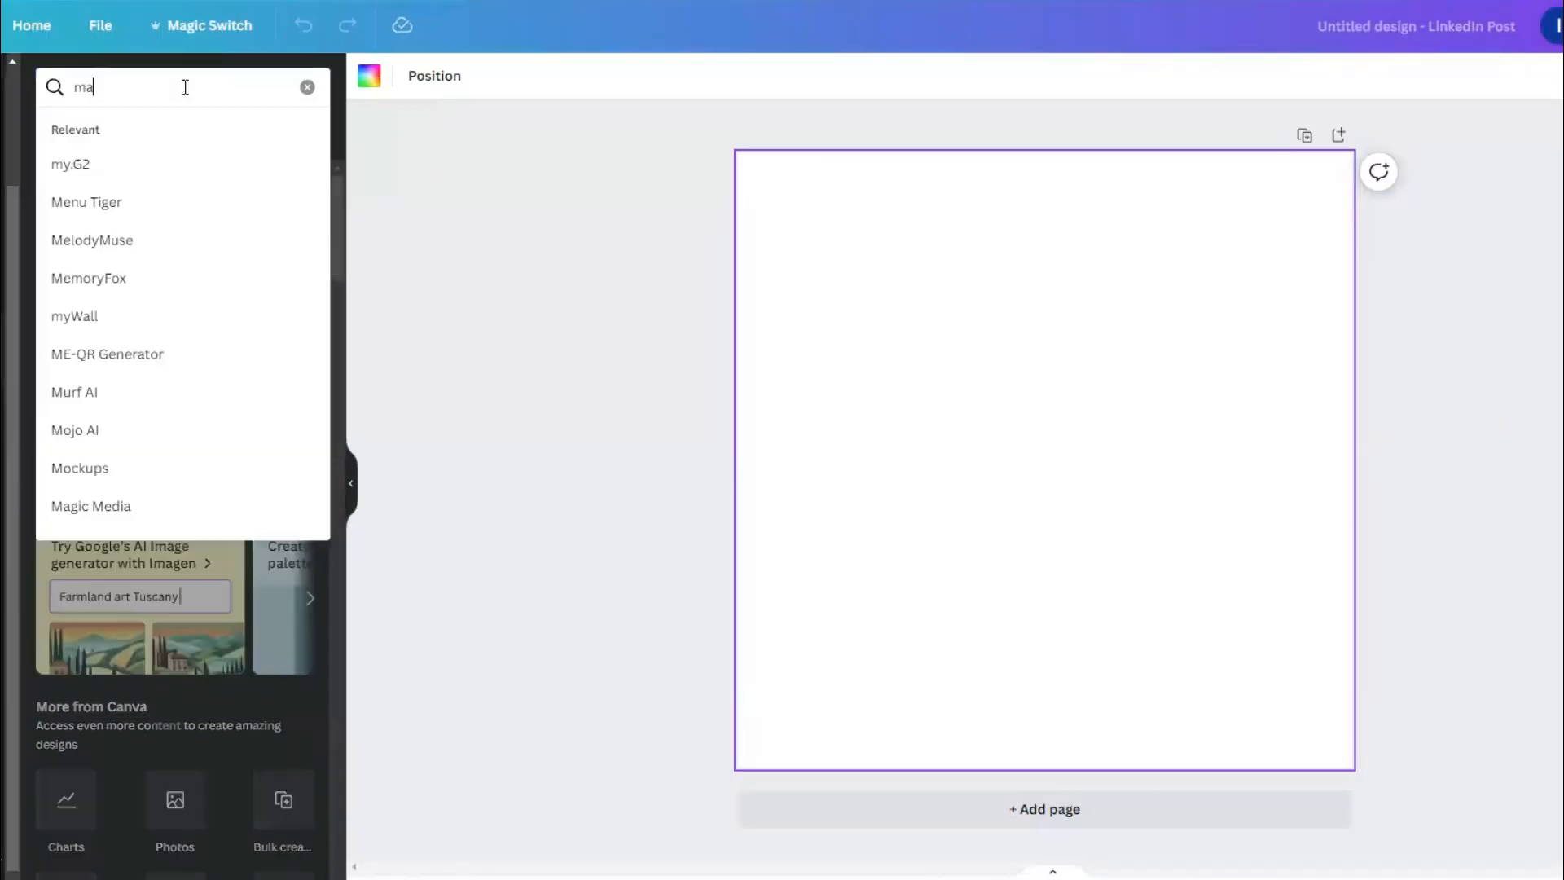
key(Return)
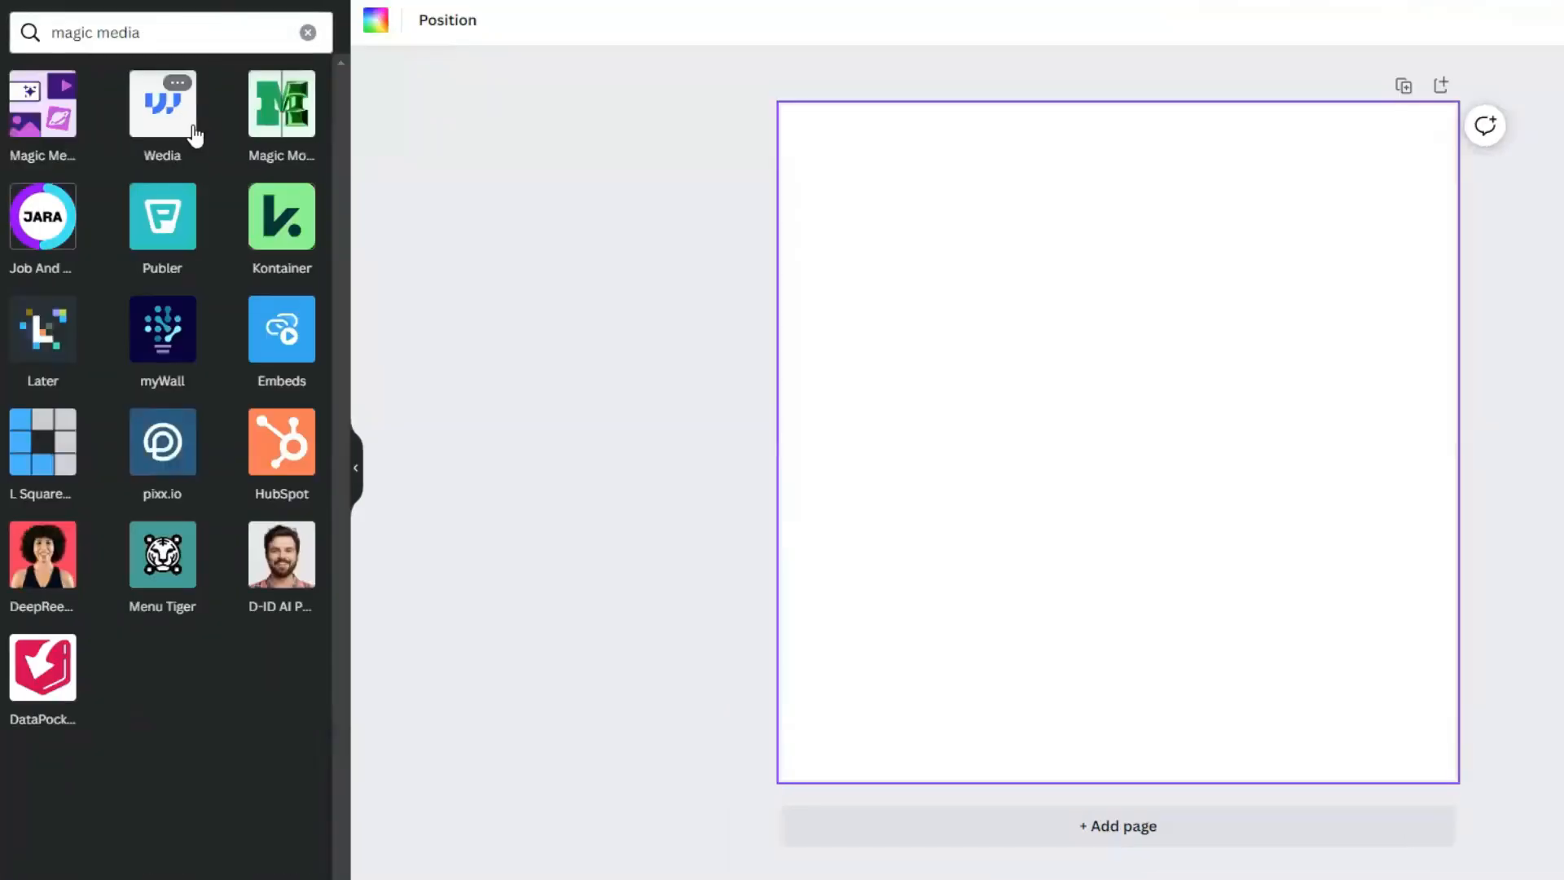
click(44, 129)
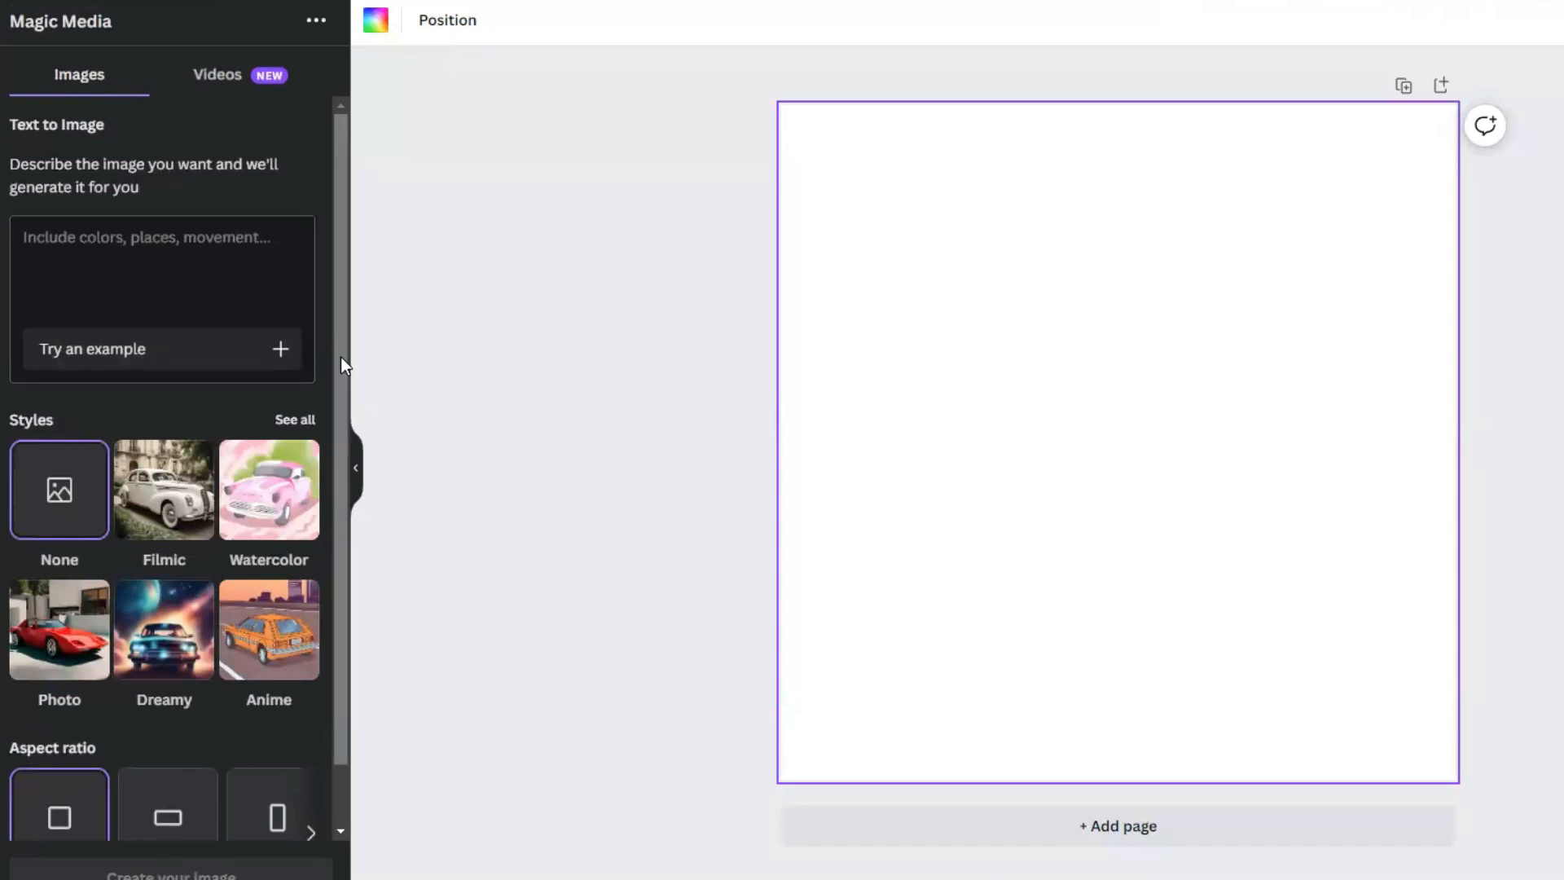
Generate square Concept art images from the prompt "A beautiful rose in a garden, rainy season and some sunshine"
click(161, 241)
text(A beautiful rose in a garden, rainy season and some sunshine)
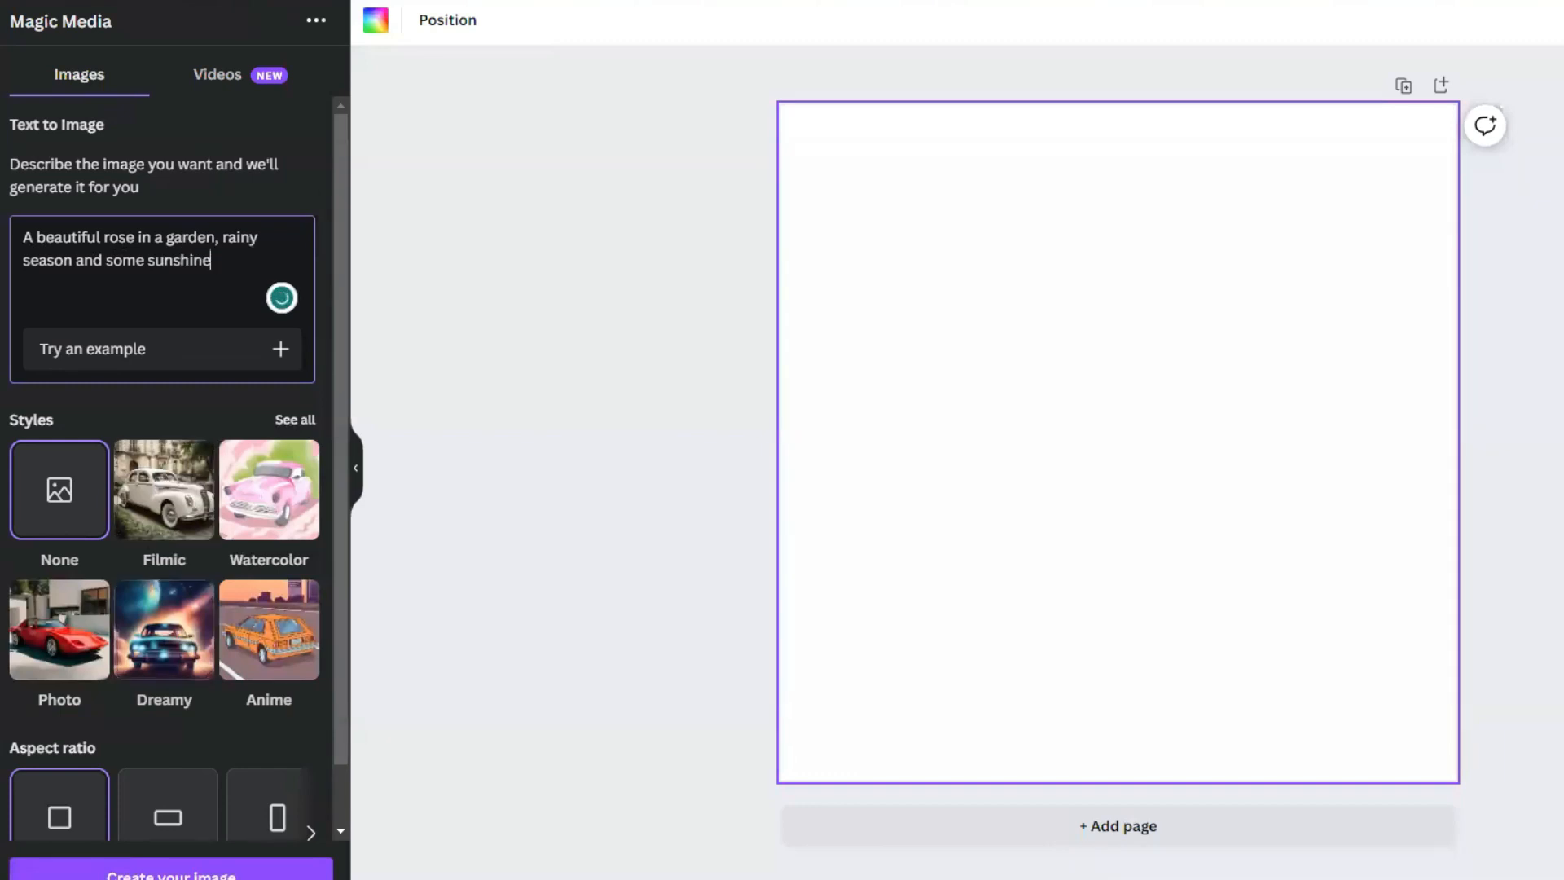
click(297, 420)
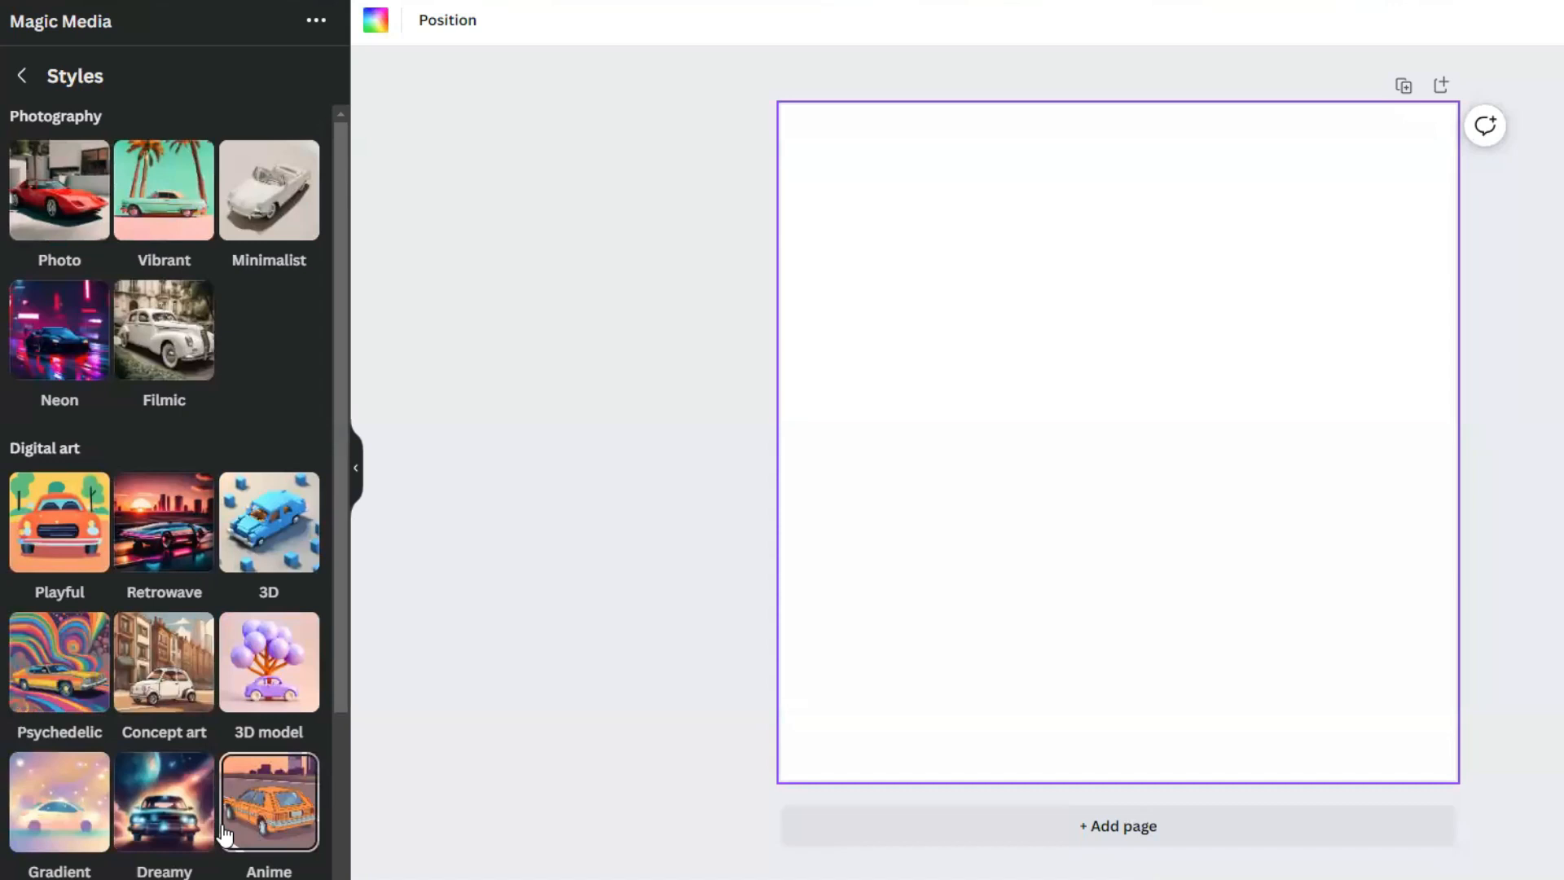
click(163, 664)
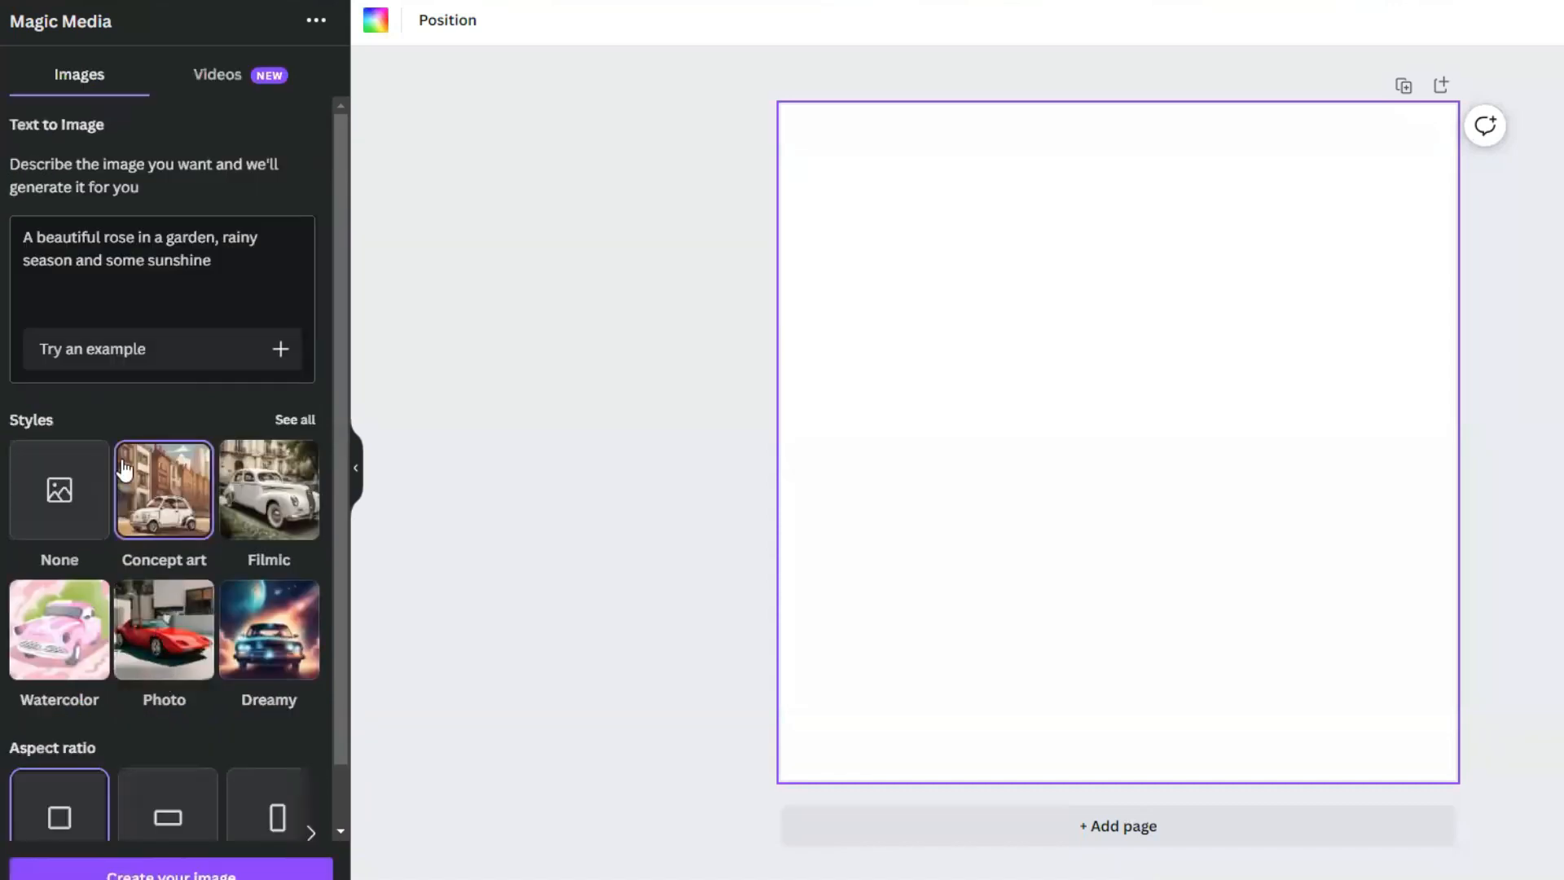
scroll(122, 651, down, 1)
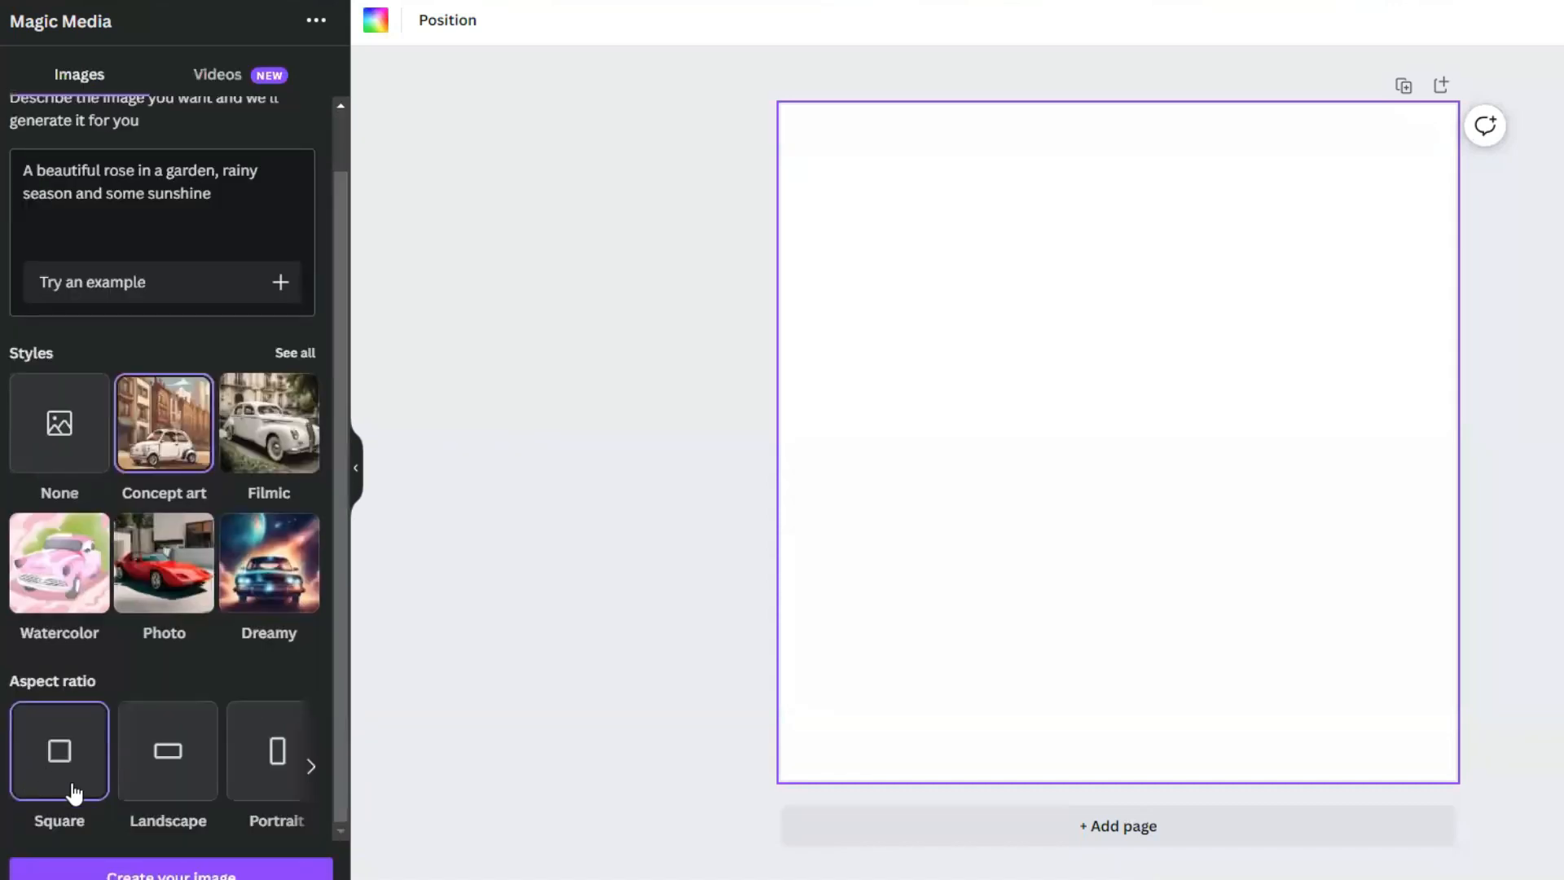
scroll(66, 775, right, 1)
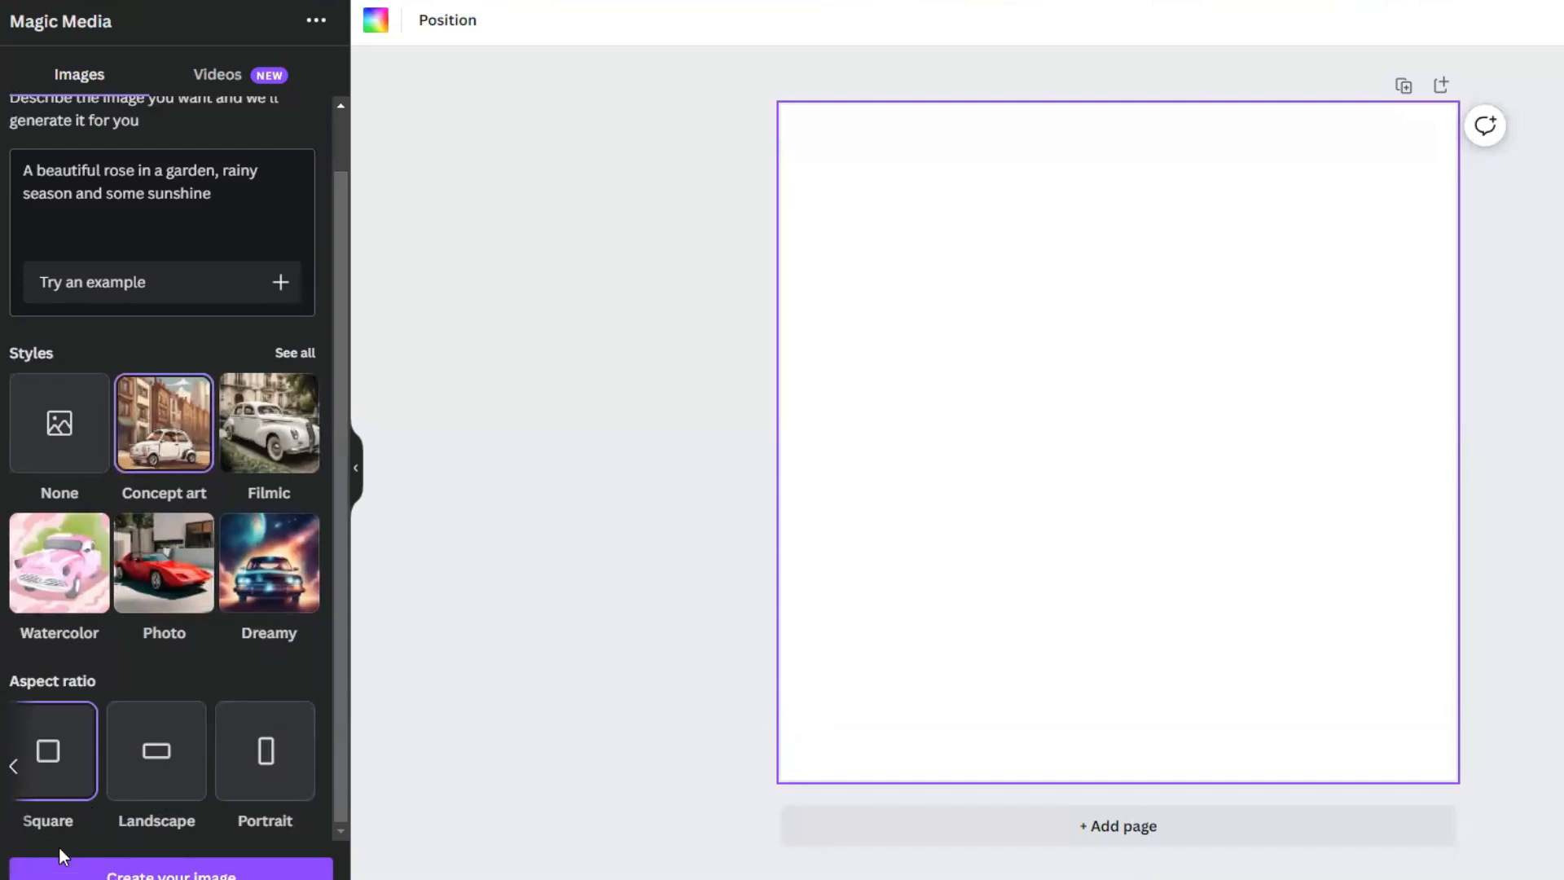
click(171, 874)
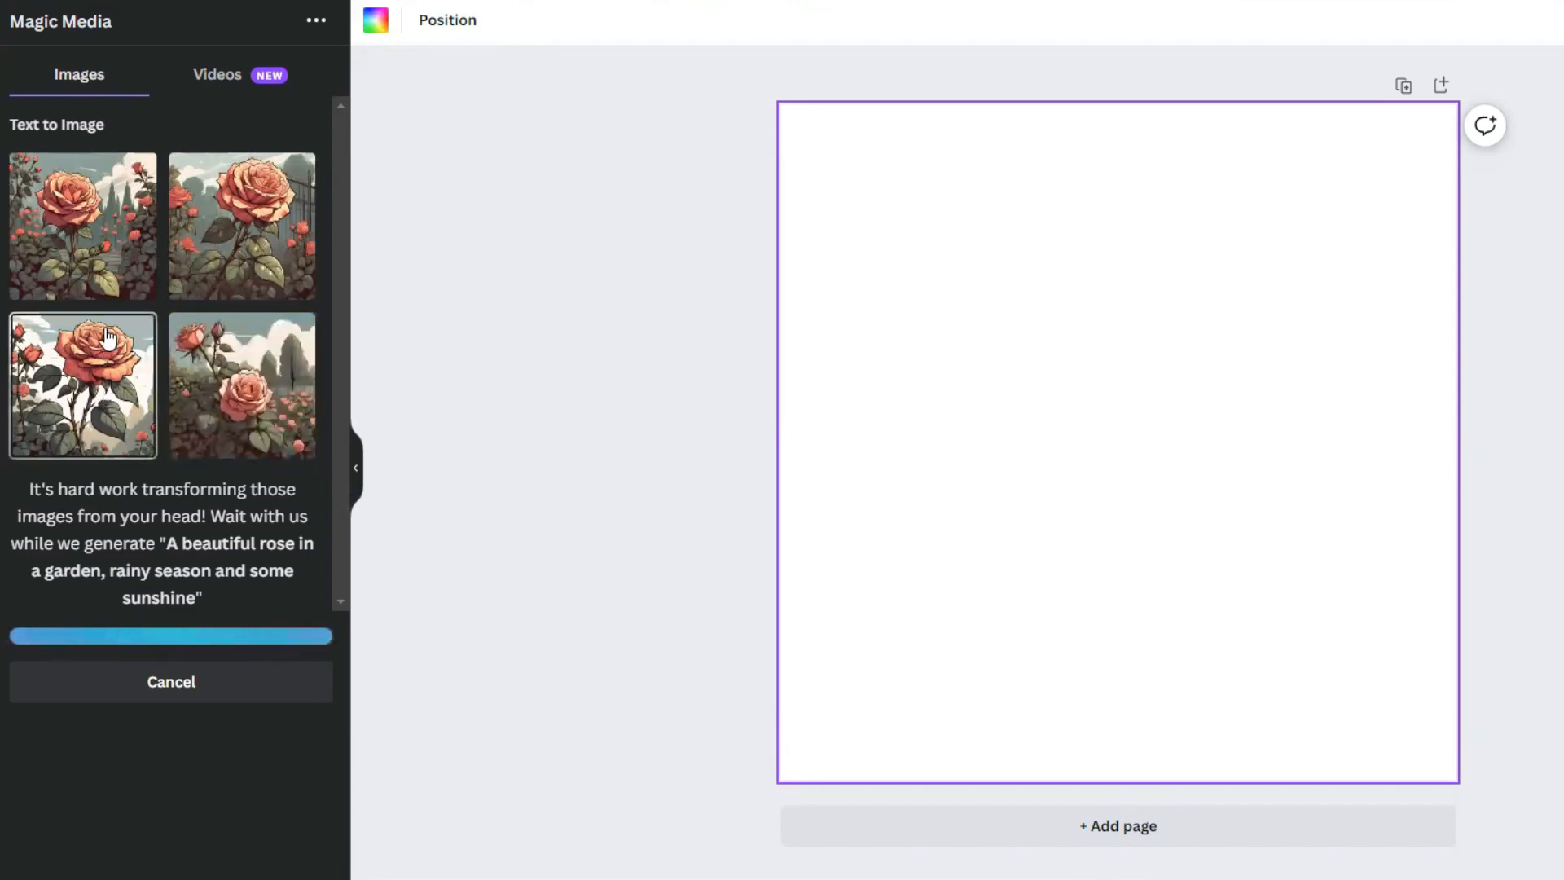
Place three generated rose images on the page, scaled down into its upper-left, lower-right and lower-left corners
click(102, 249)
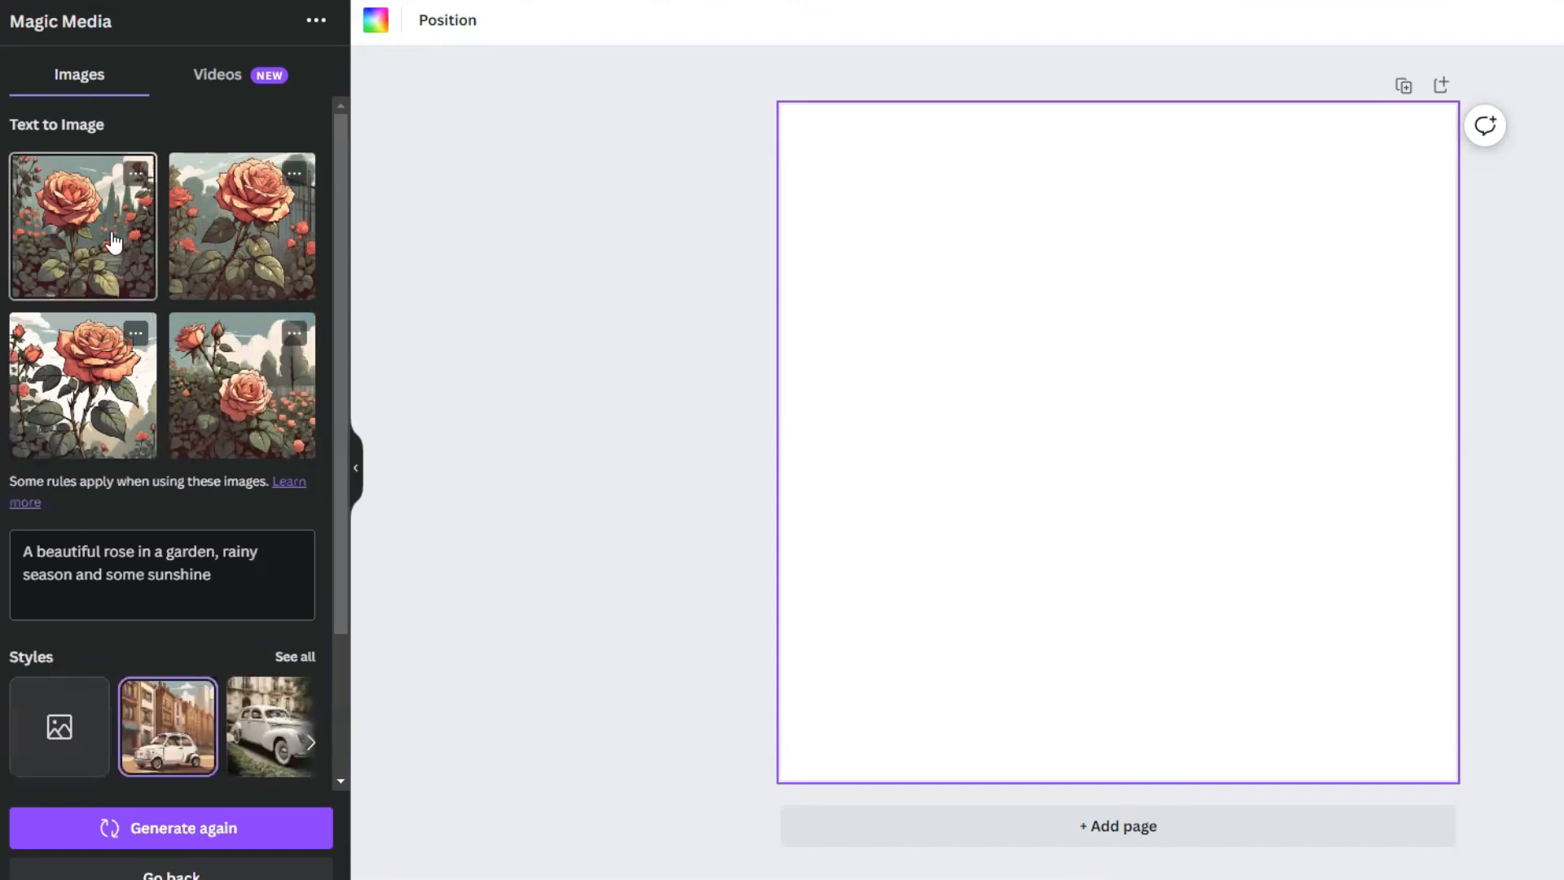
drag(1226, 460, 1085, 320)
click(242, 225)
drag(1175, 498, 1176, 573)
drag(1053, 793, 1170, 670)
drag(1326, 485, 1338, 589)
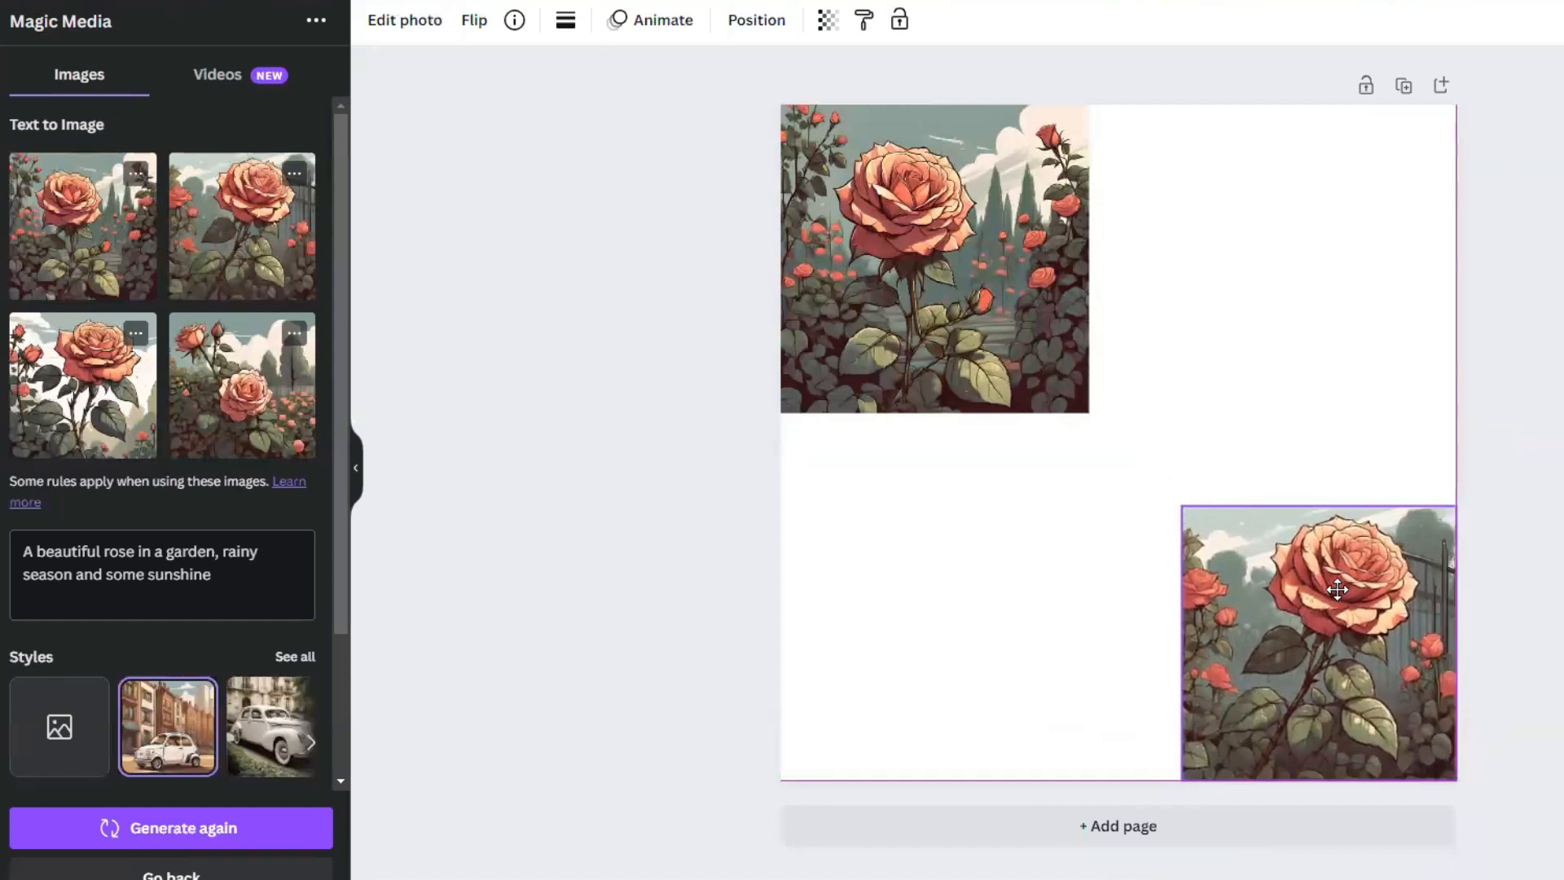
click(1040, 583)
click(242, 385)
Apply the Rustiq filter to the rose image in the page's lower-left corner
click(430, 25)
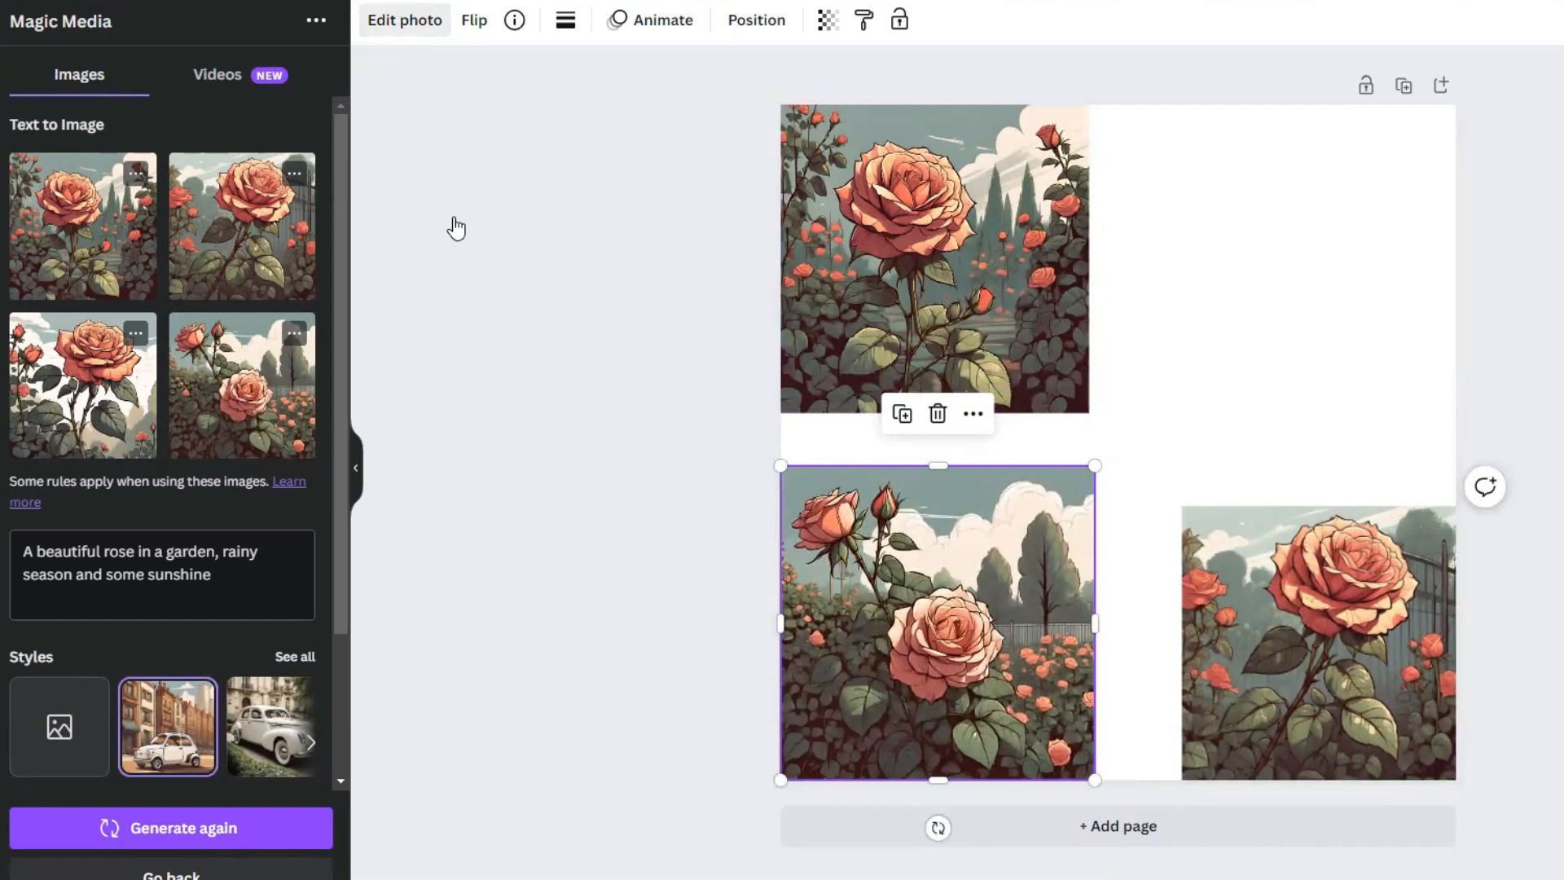
click(270, 418)
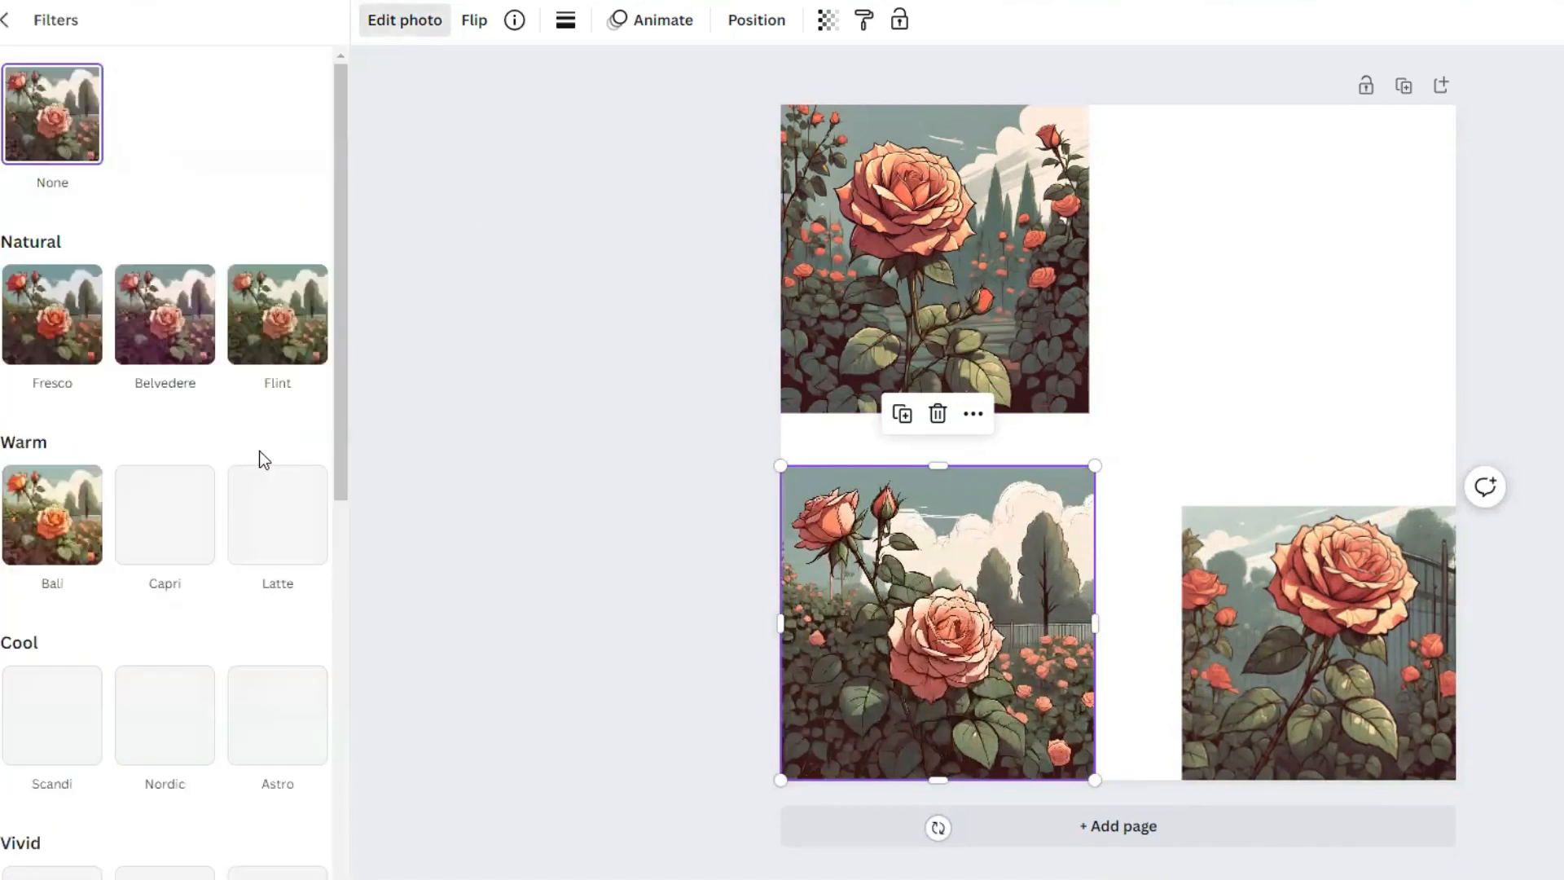
scroll(186, 456, down, 5)
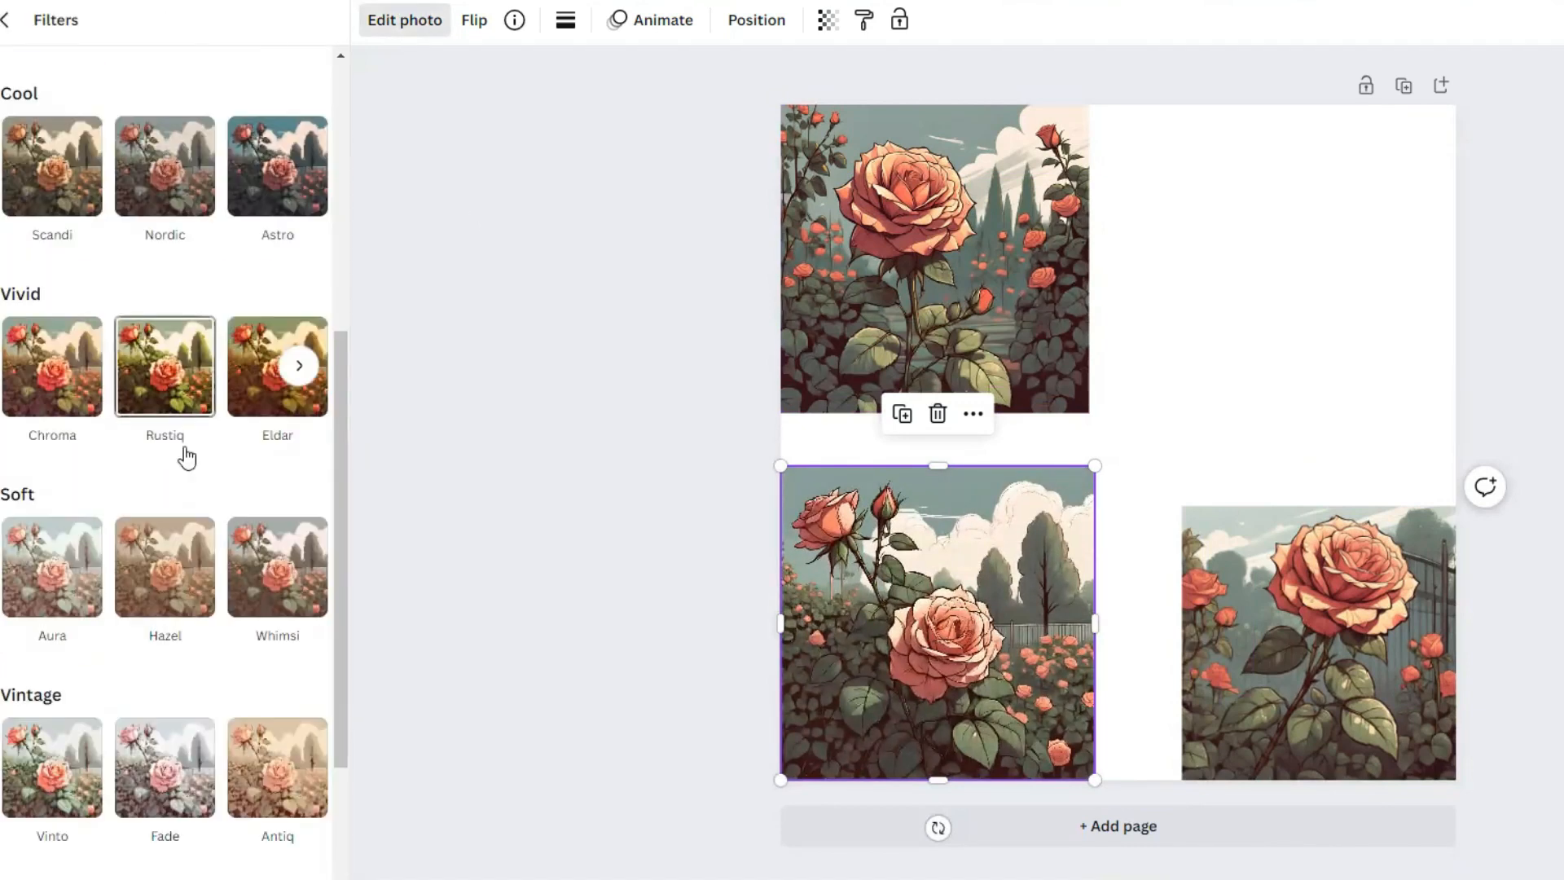
click(165, 379)
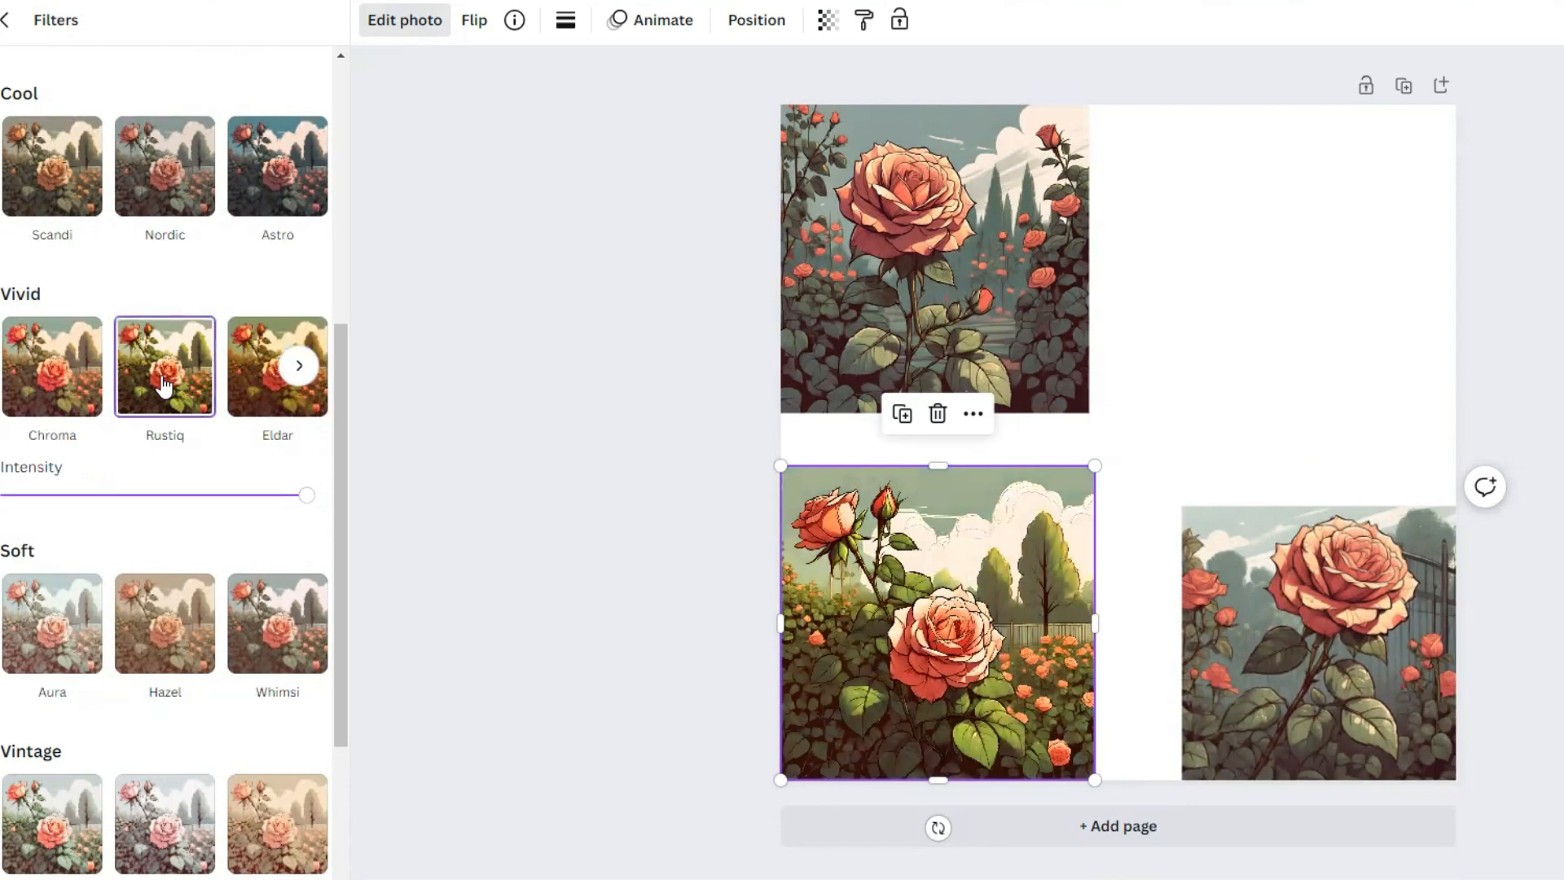
click(677, 558)
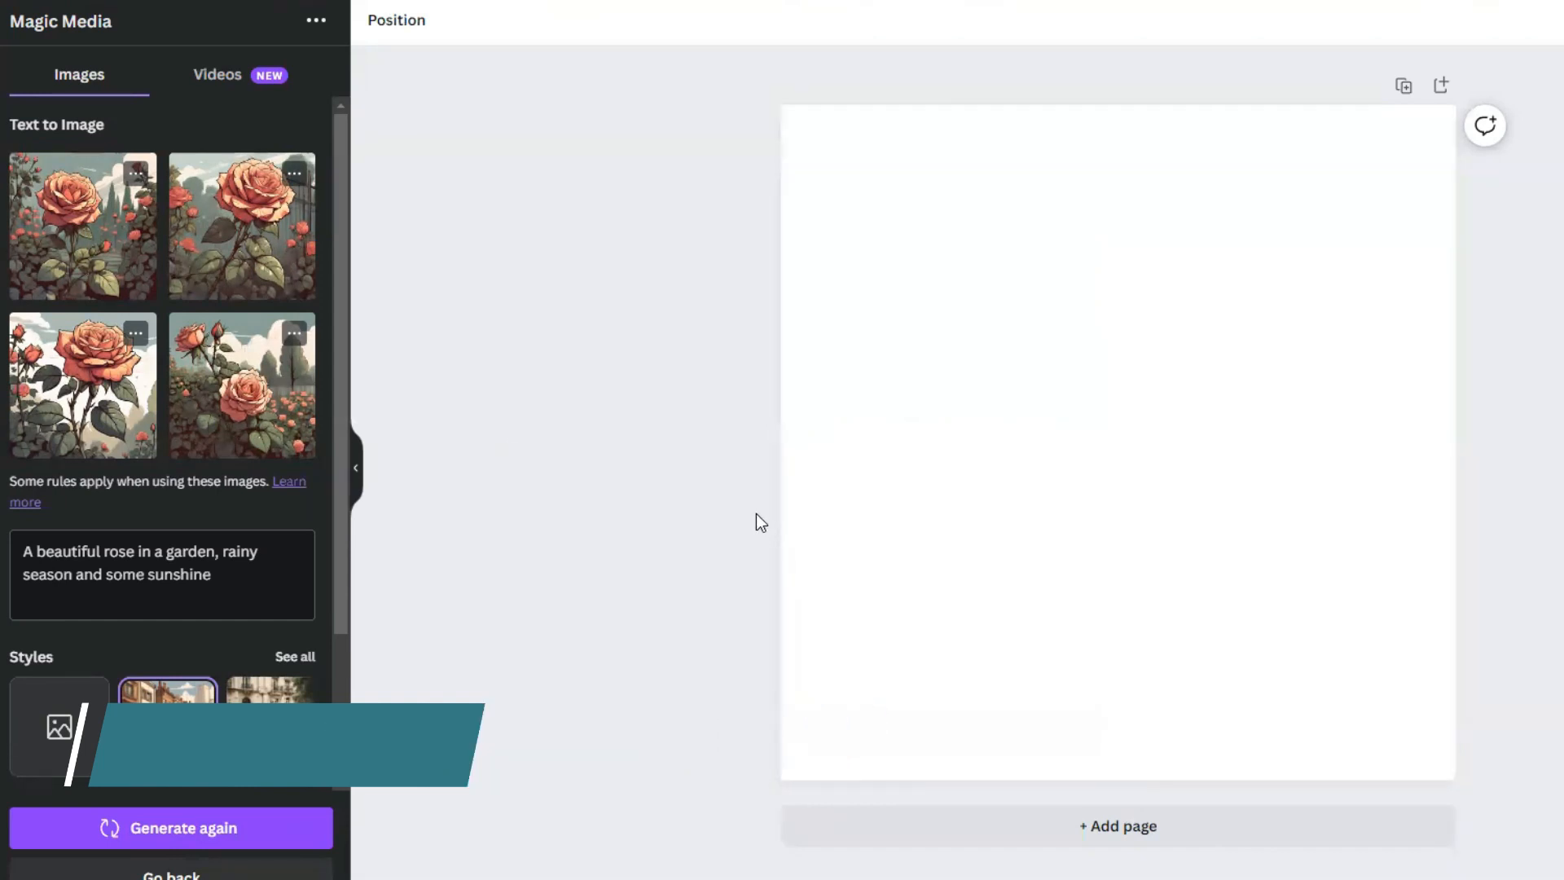
Generate and preview a video from the prompt "Create a green color alien in a deep sea with horns on its body and sharp teeth"
click(217, 80)
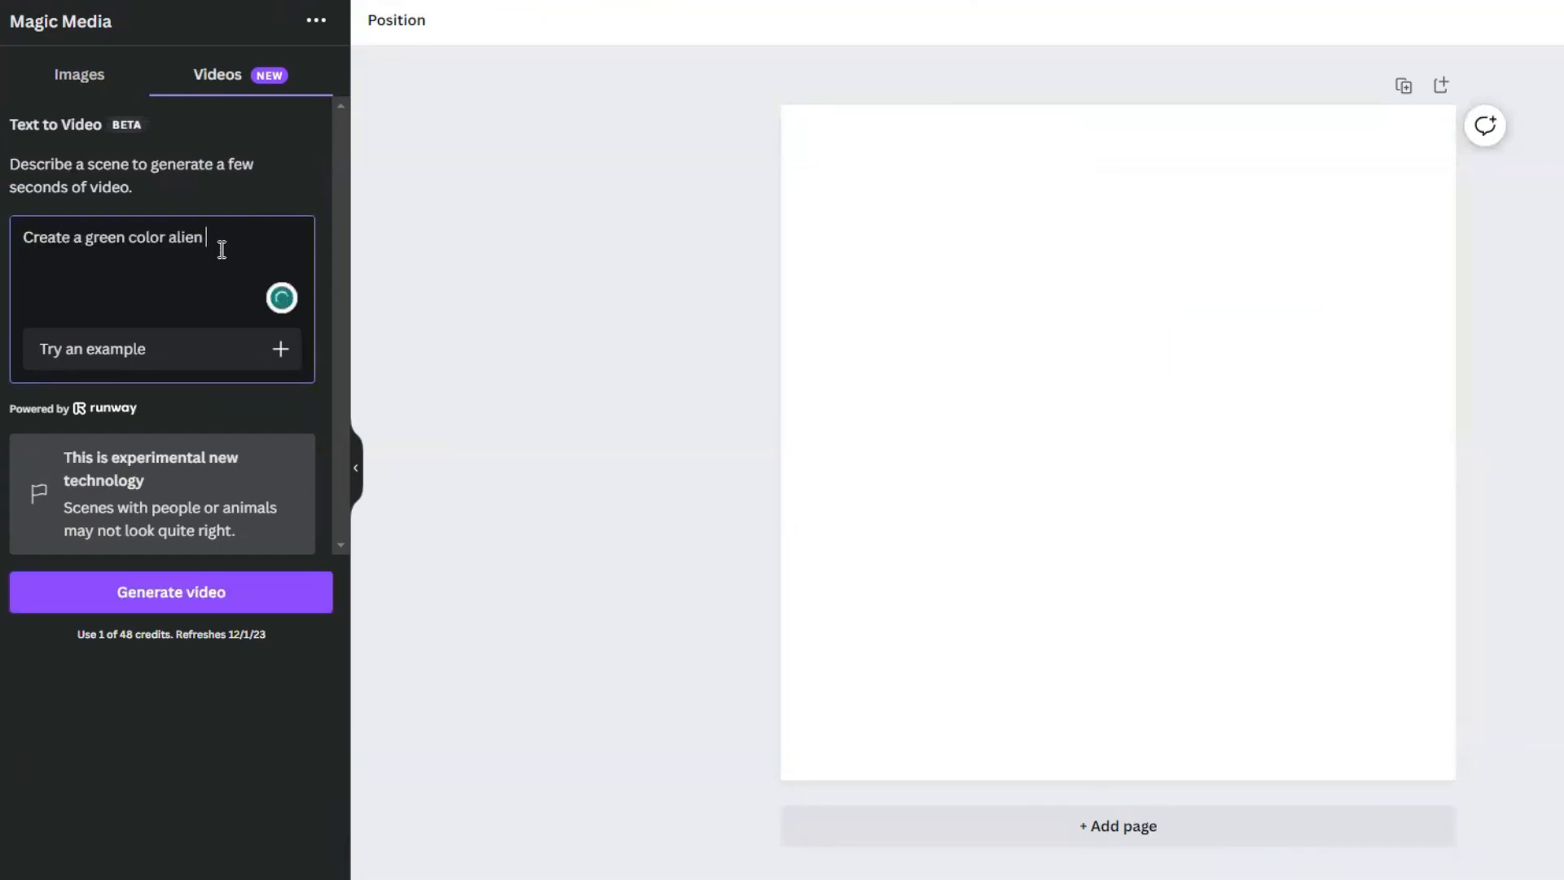
text(in a deep sea with hor)
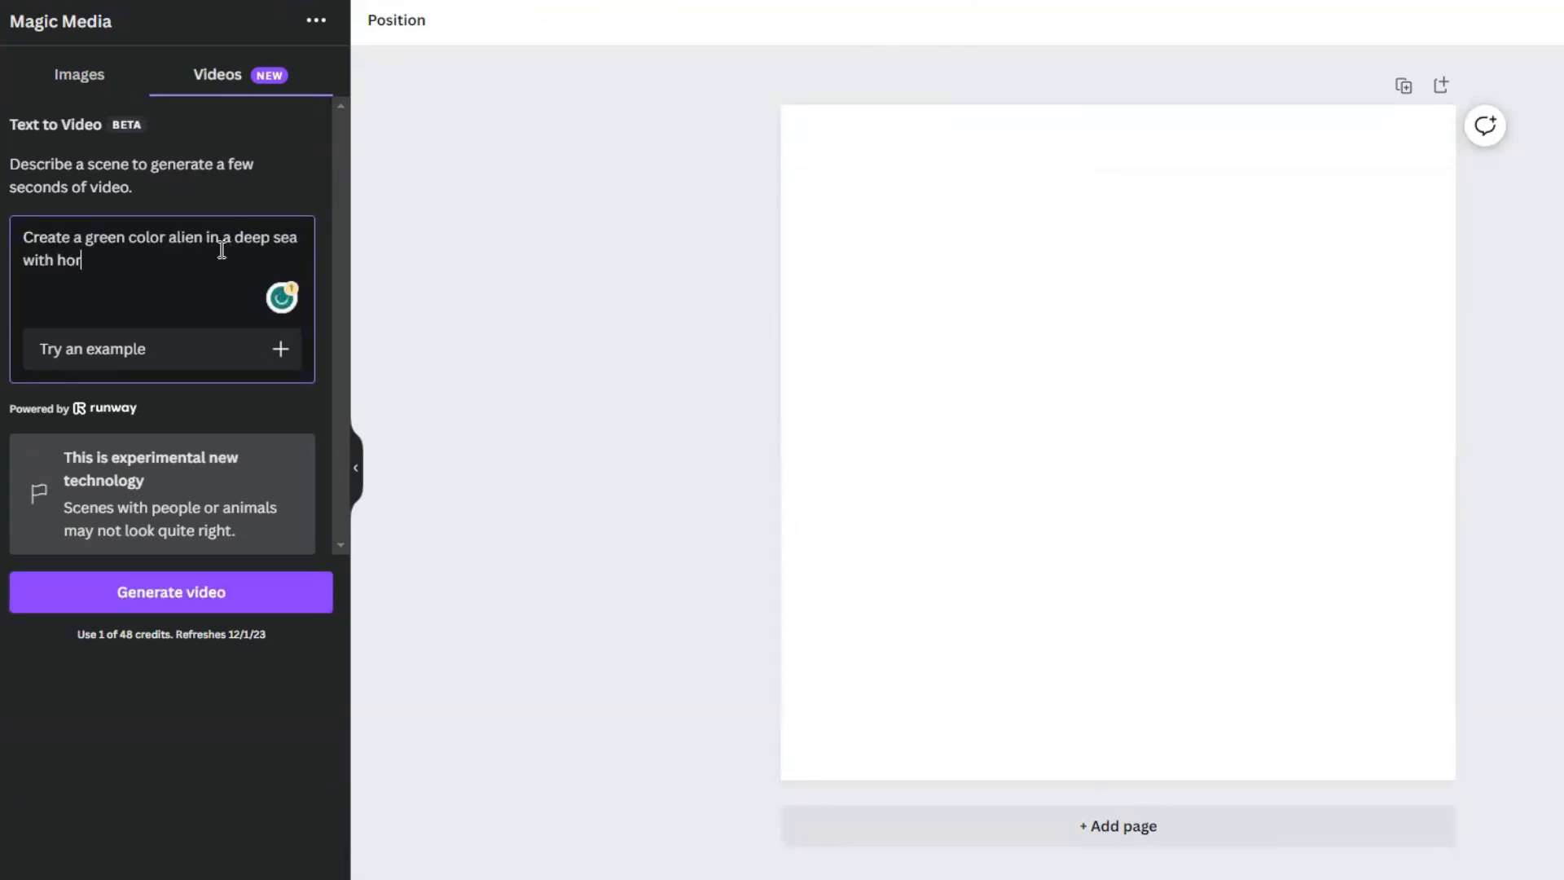
text(ns on h)
text(its body and sharp tee)
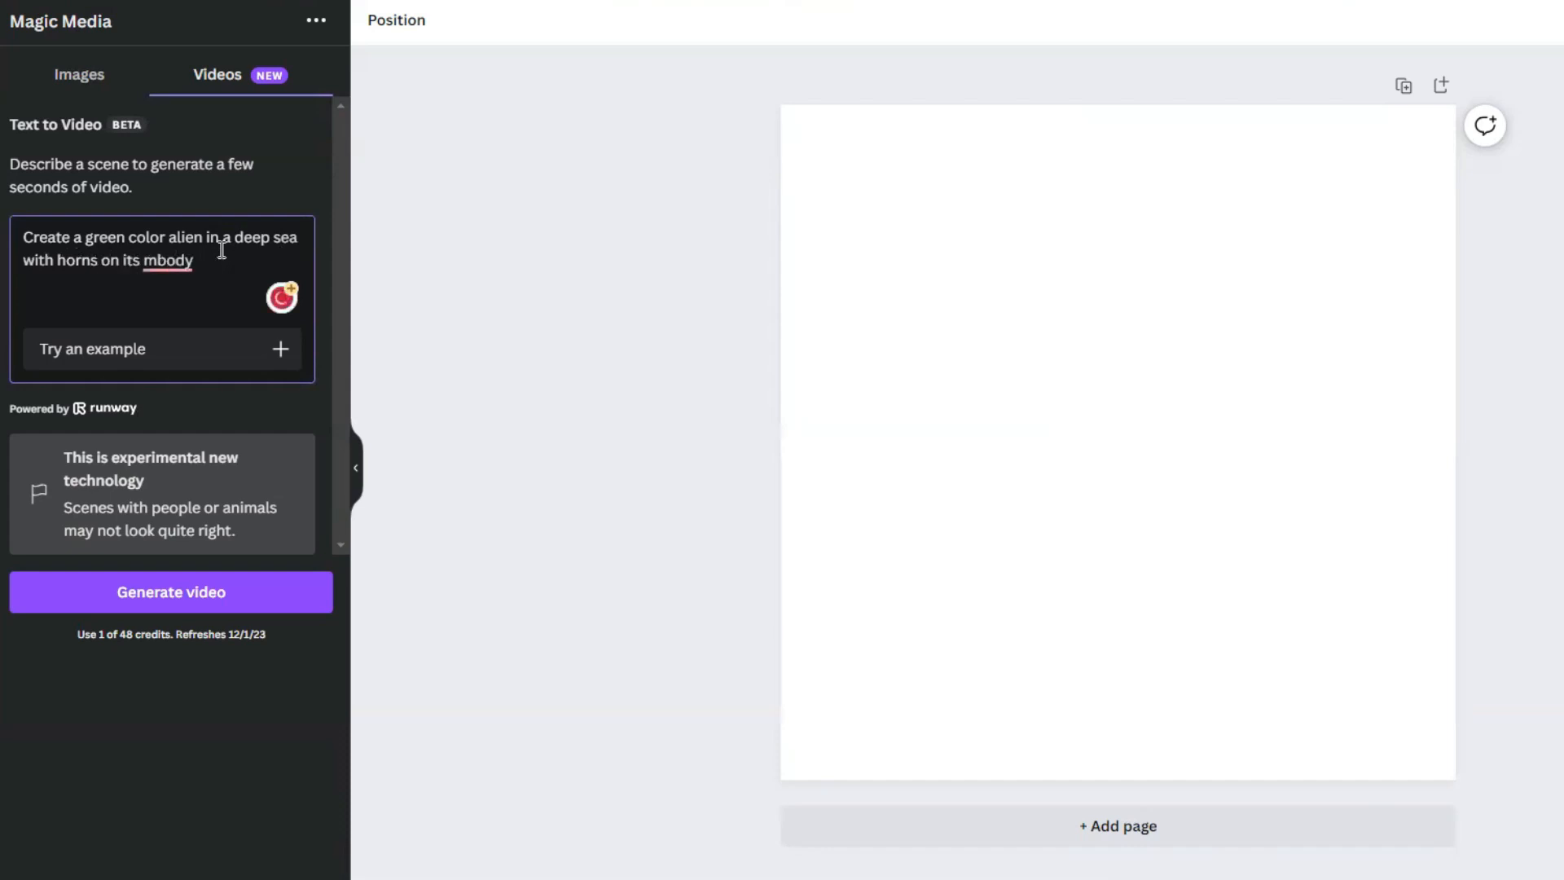
text(th)
click(186, 591)
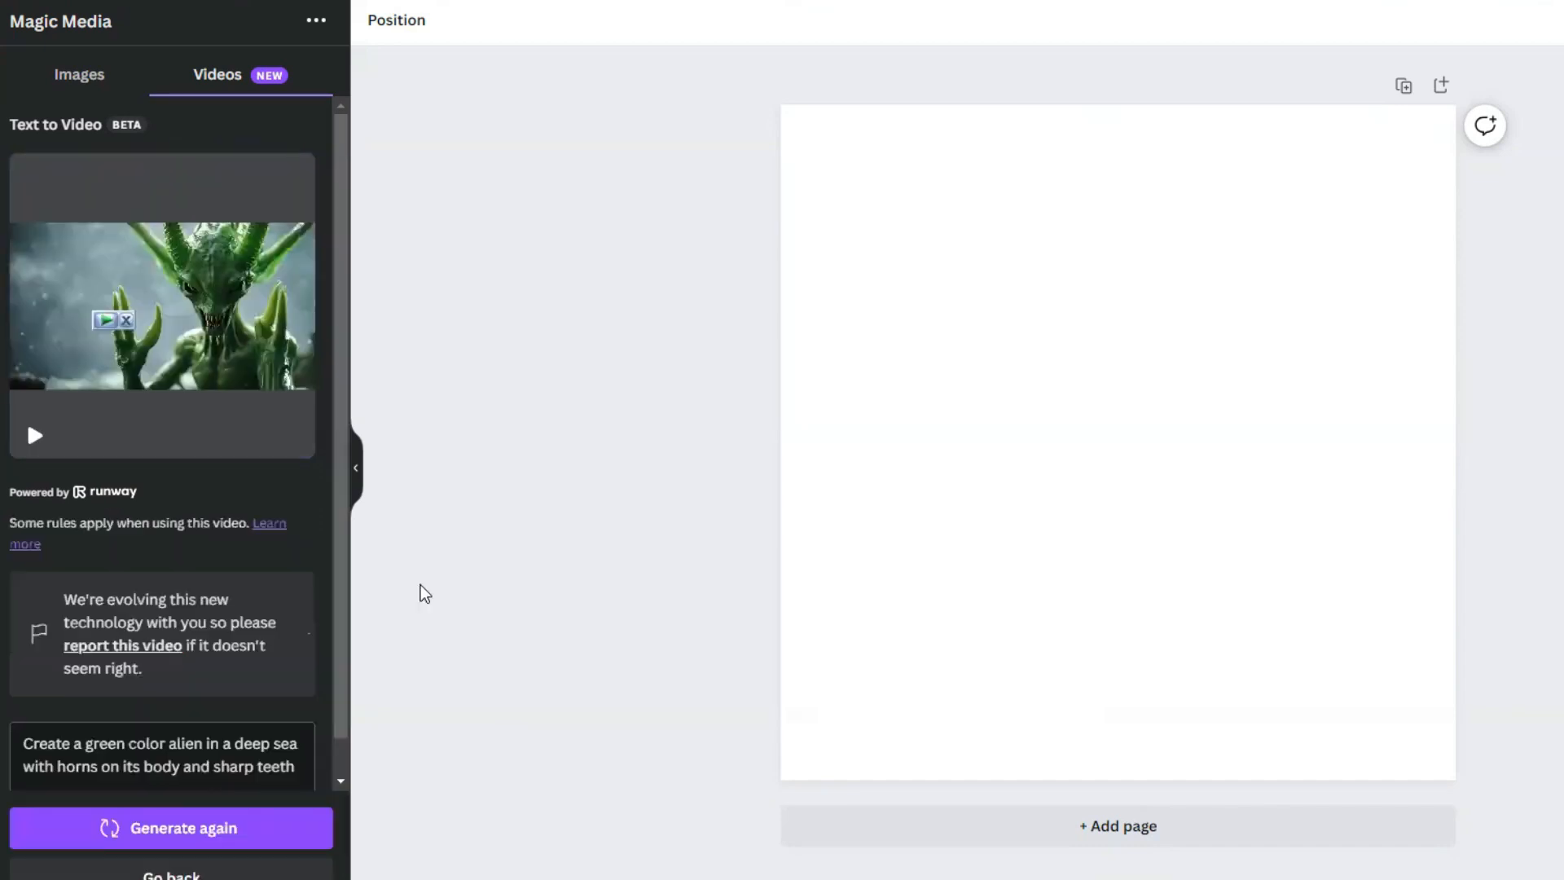
mouse_move(184, 386)
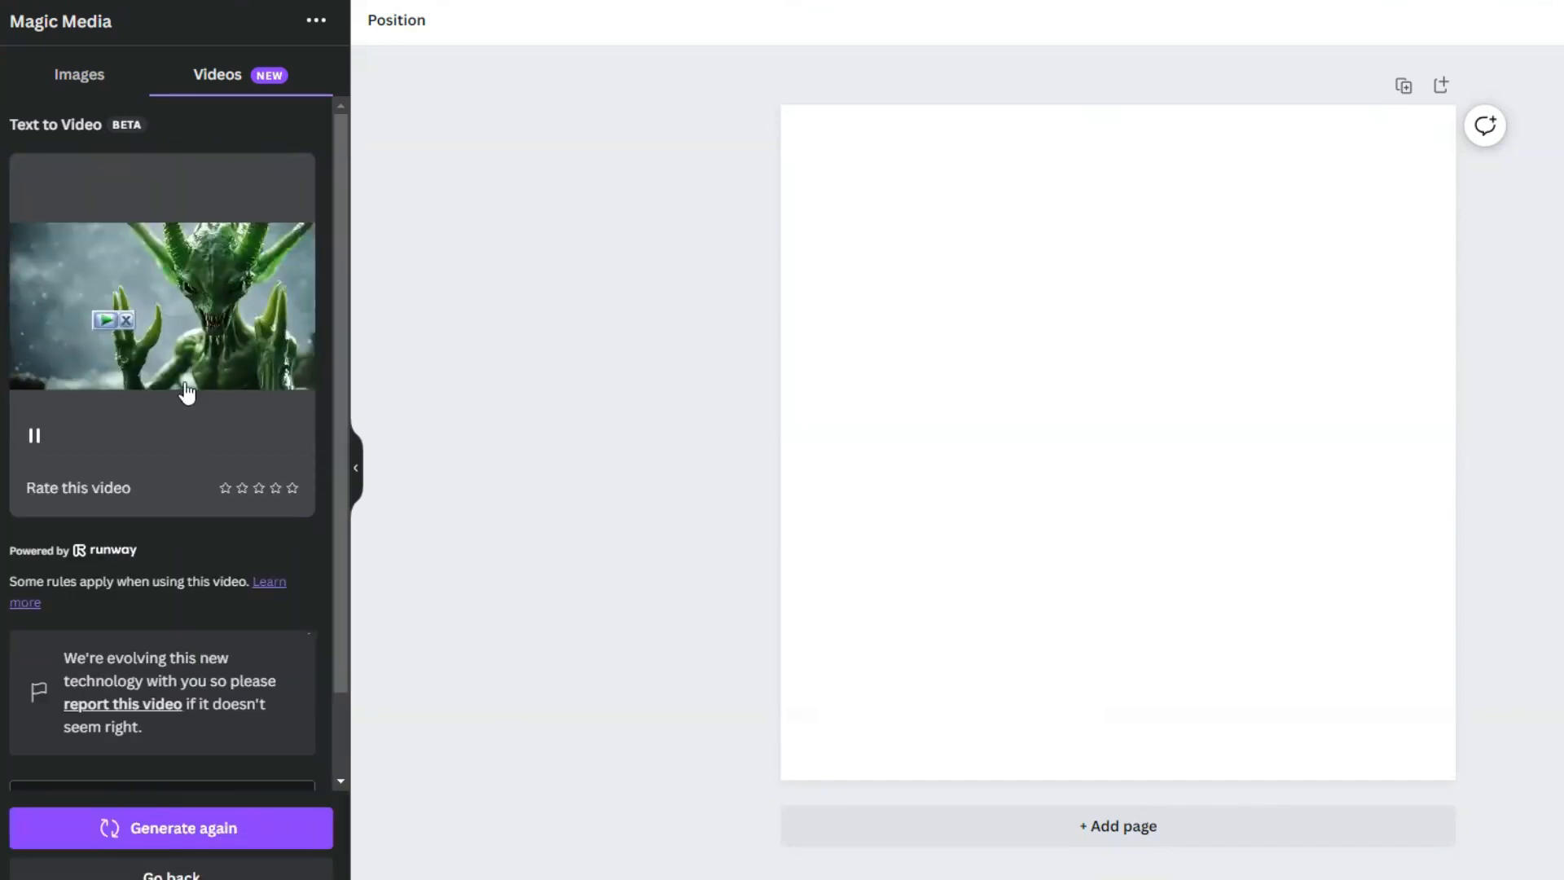
Place the generated alien video on the page, enlarge it to the full page width and play it
mouse_move(1024, 368)
mouse_down()
mouse_move(1103, 377)
mouse_move(1020, 378)
mouse_up()
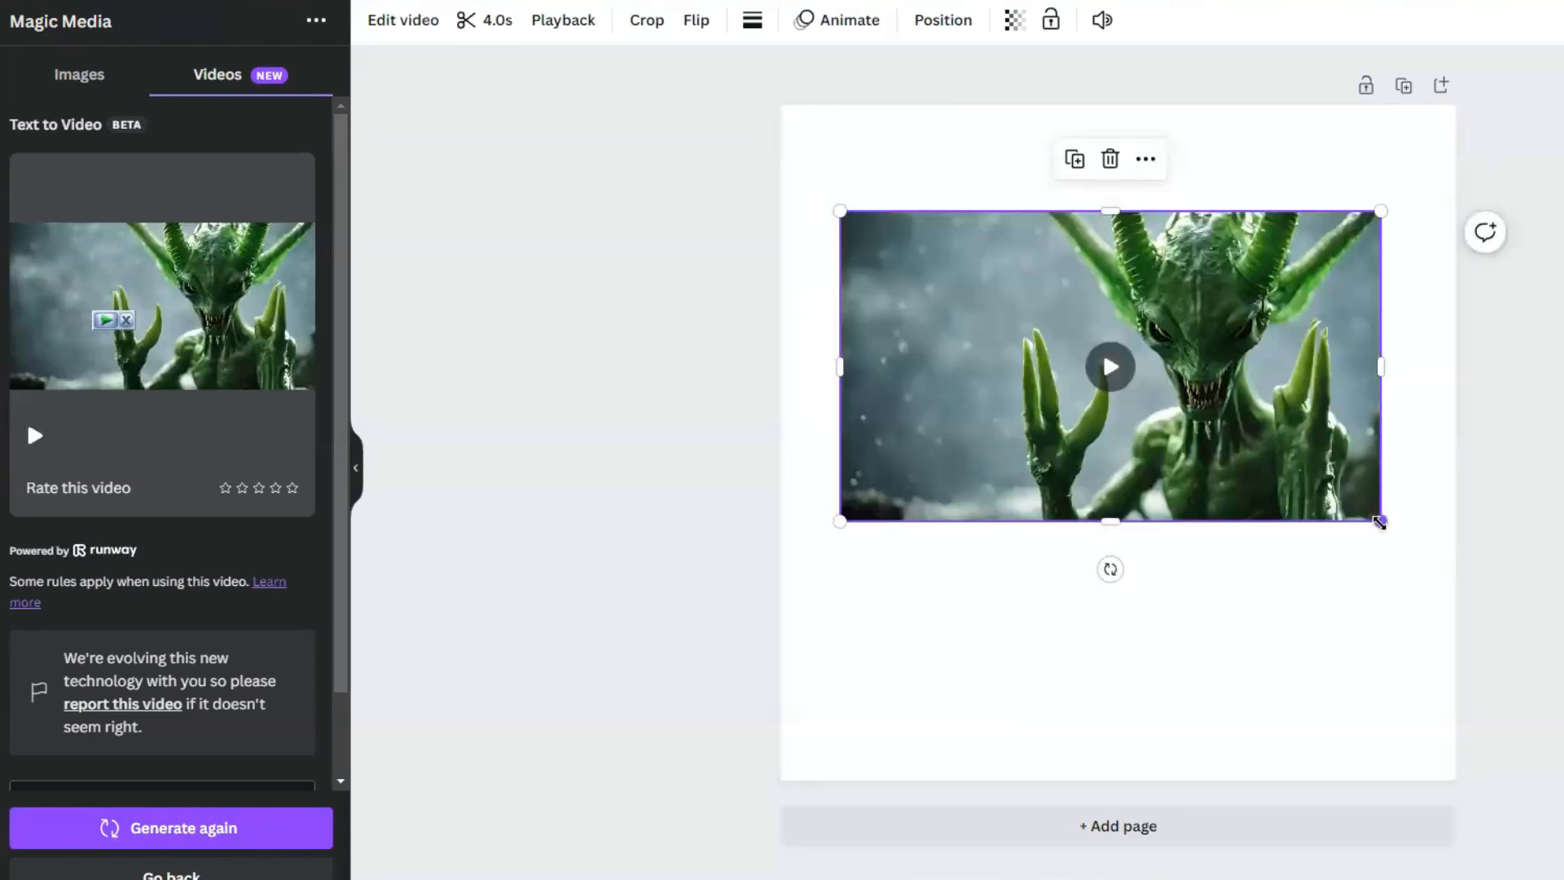
drag(1379, 523, 1431, 629)
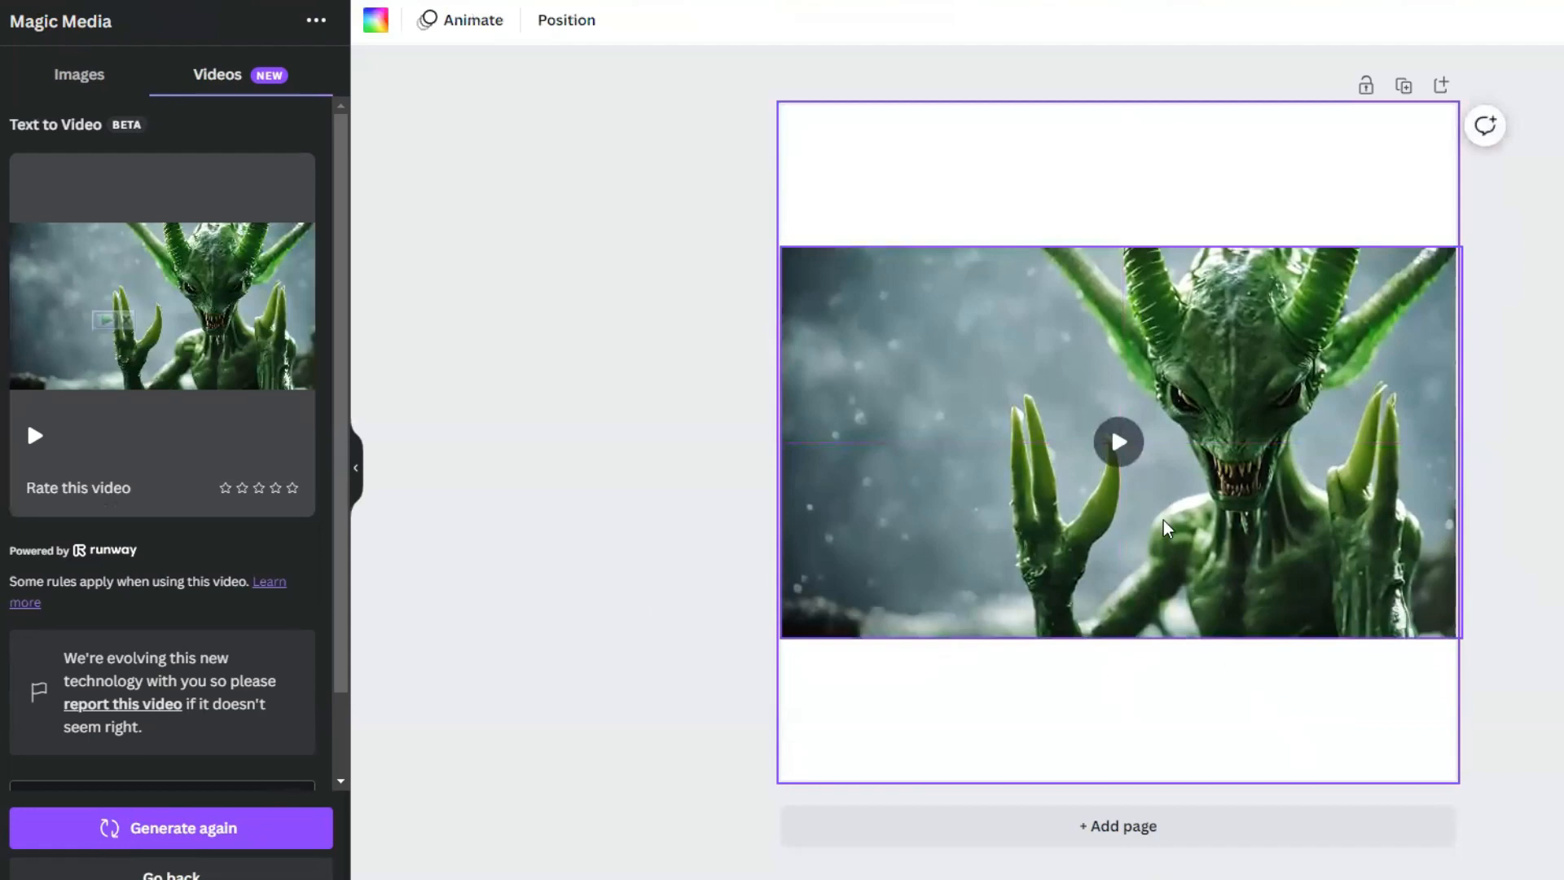
click(1115, 441)
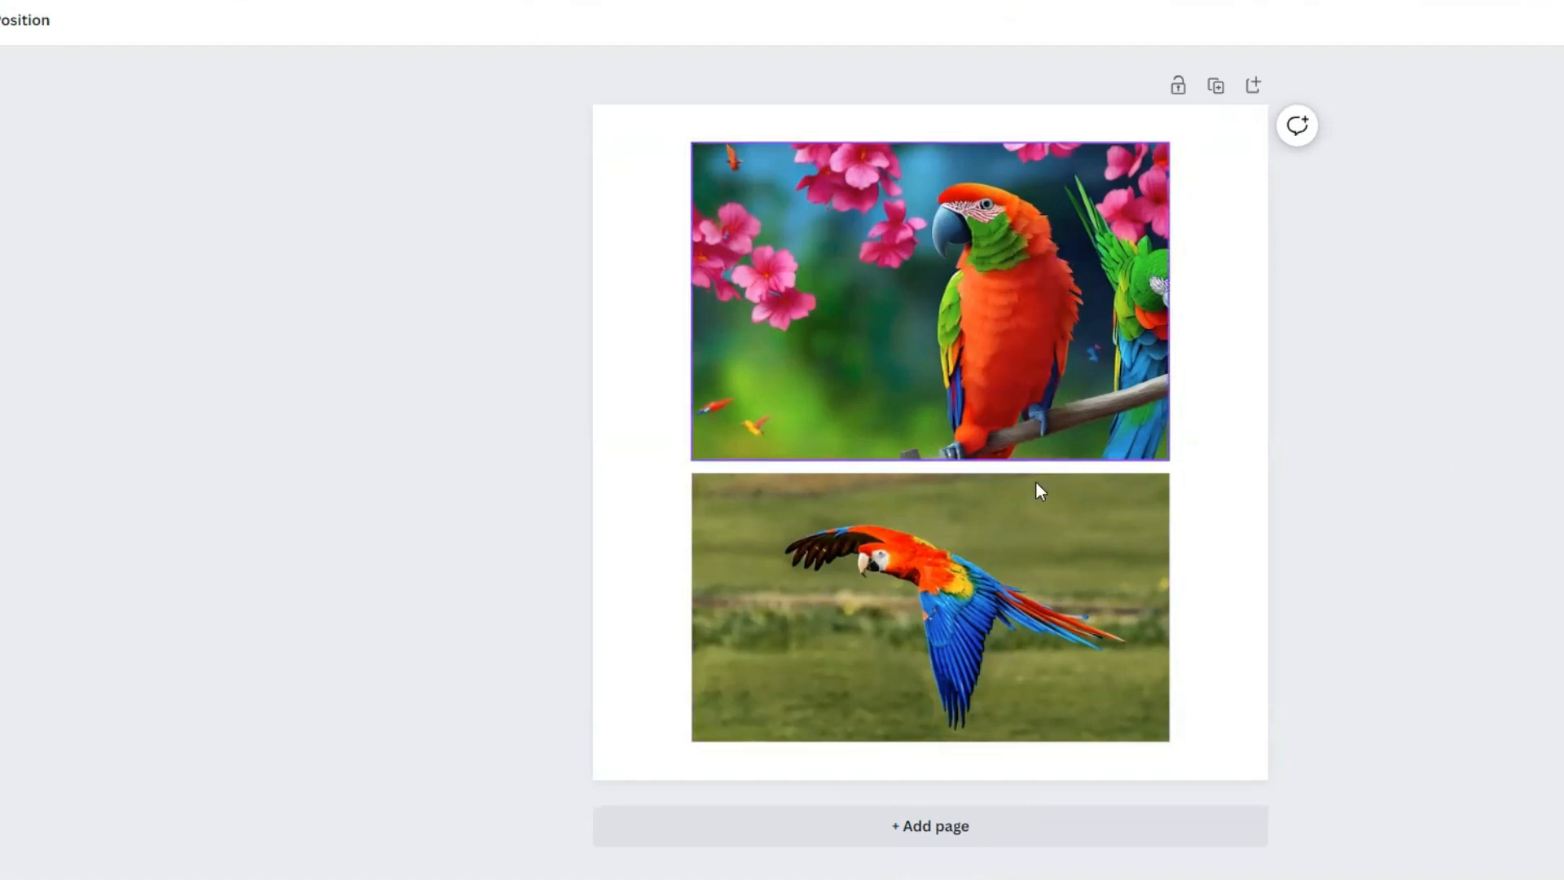
Separate the flying parrot from its grass photo with Magic Grab and place it over the upper parrot photo
click(1068, 605)
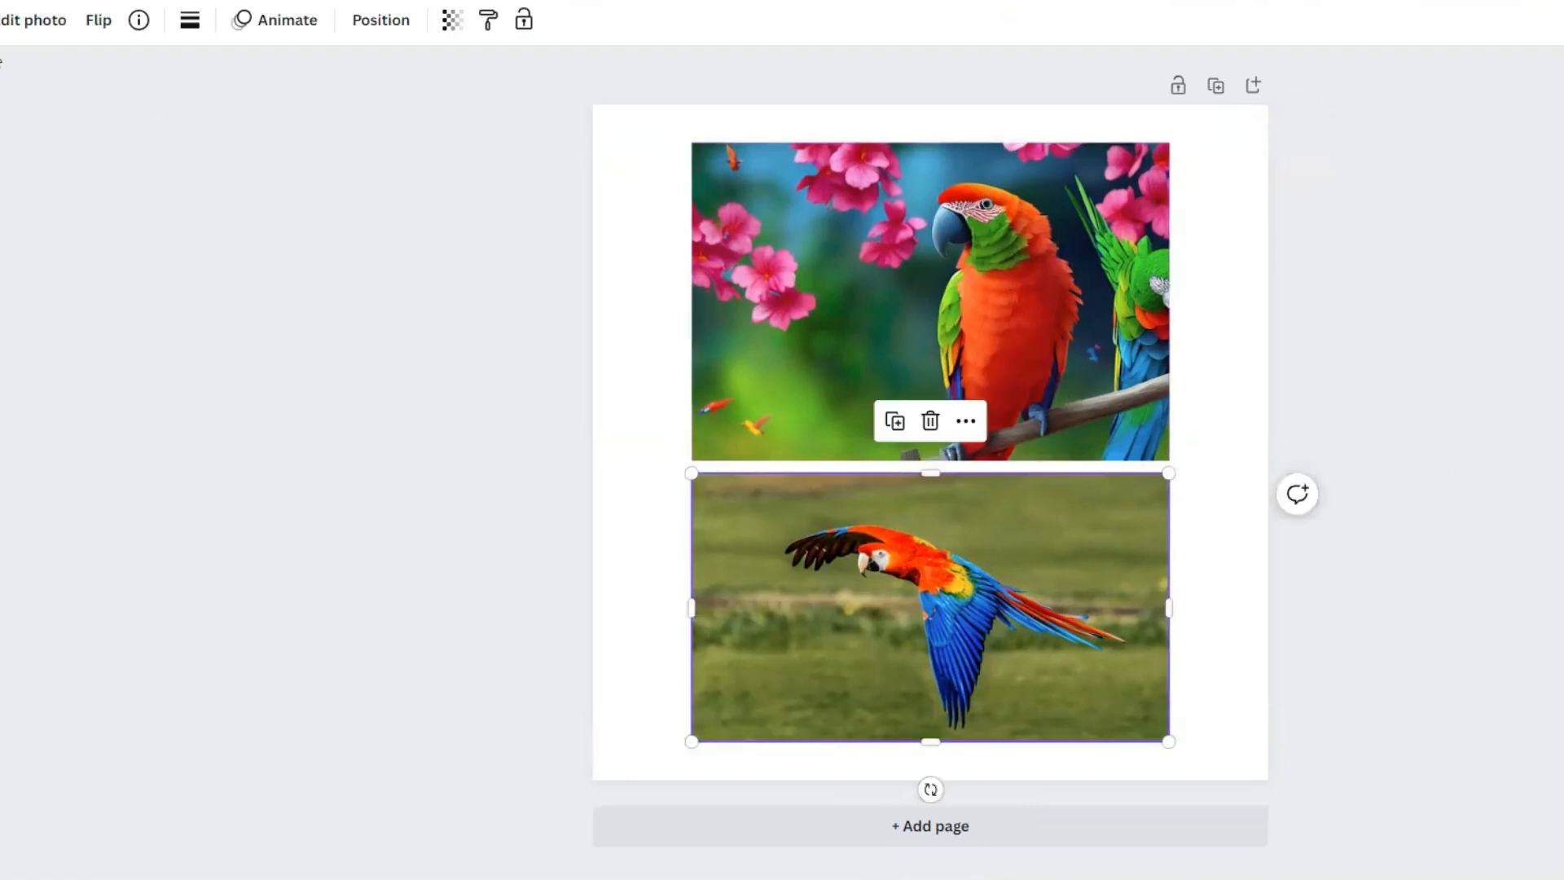
click(26, 25)
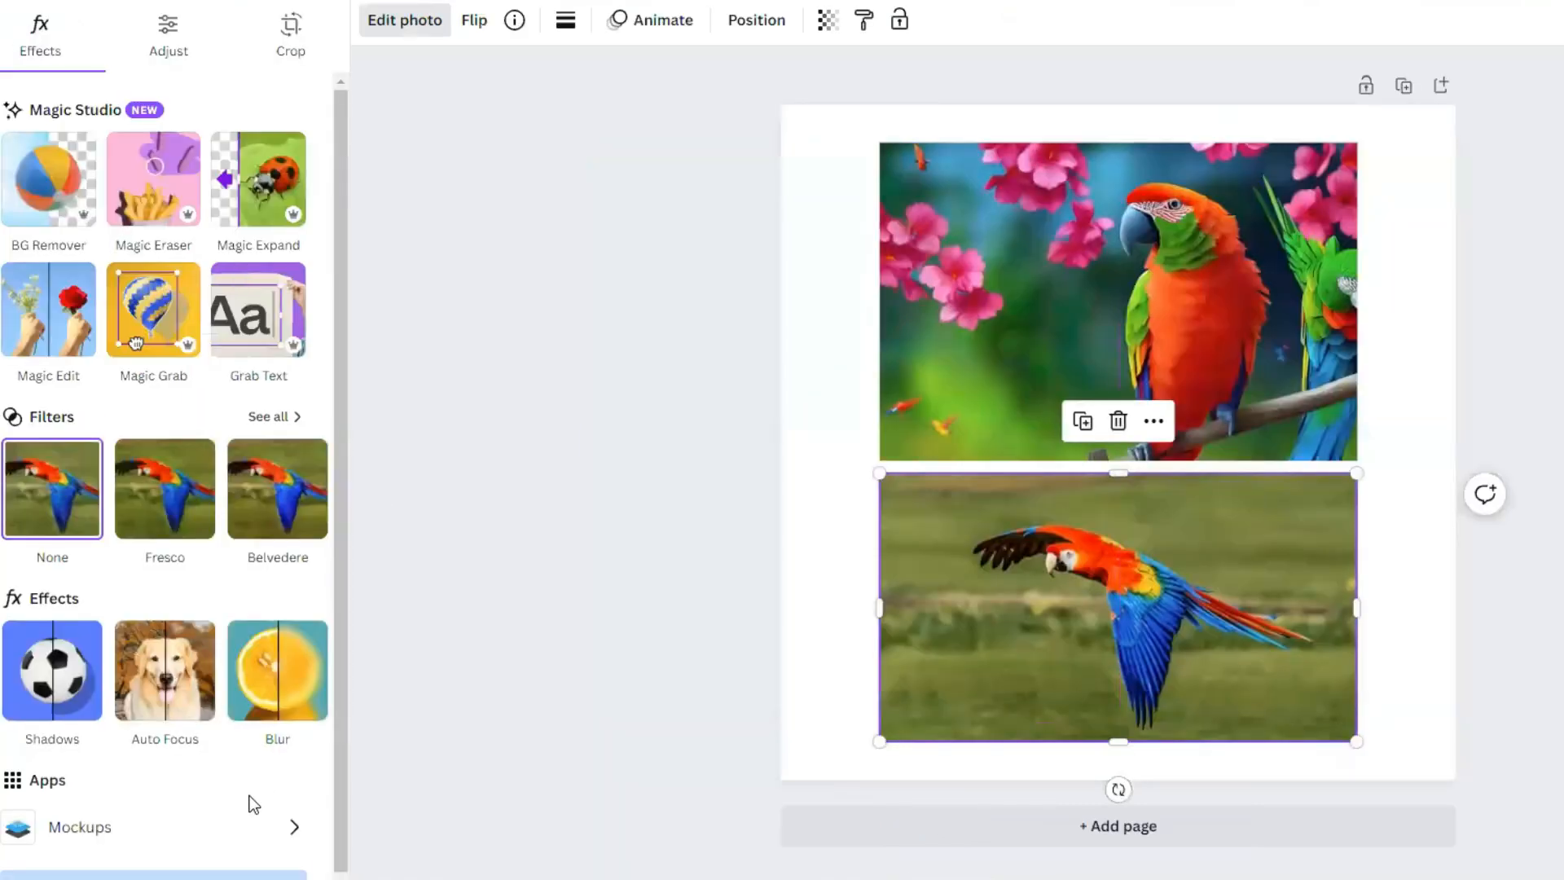
click(167, 324)
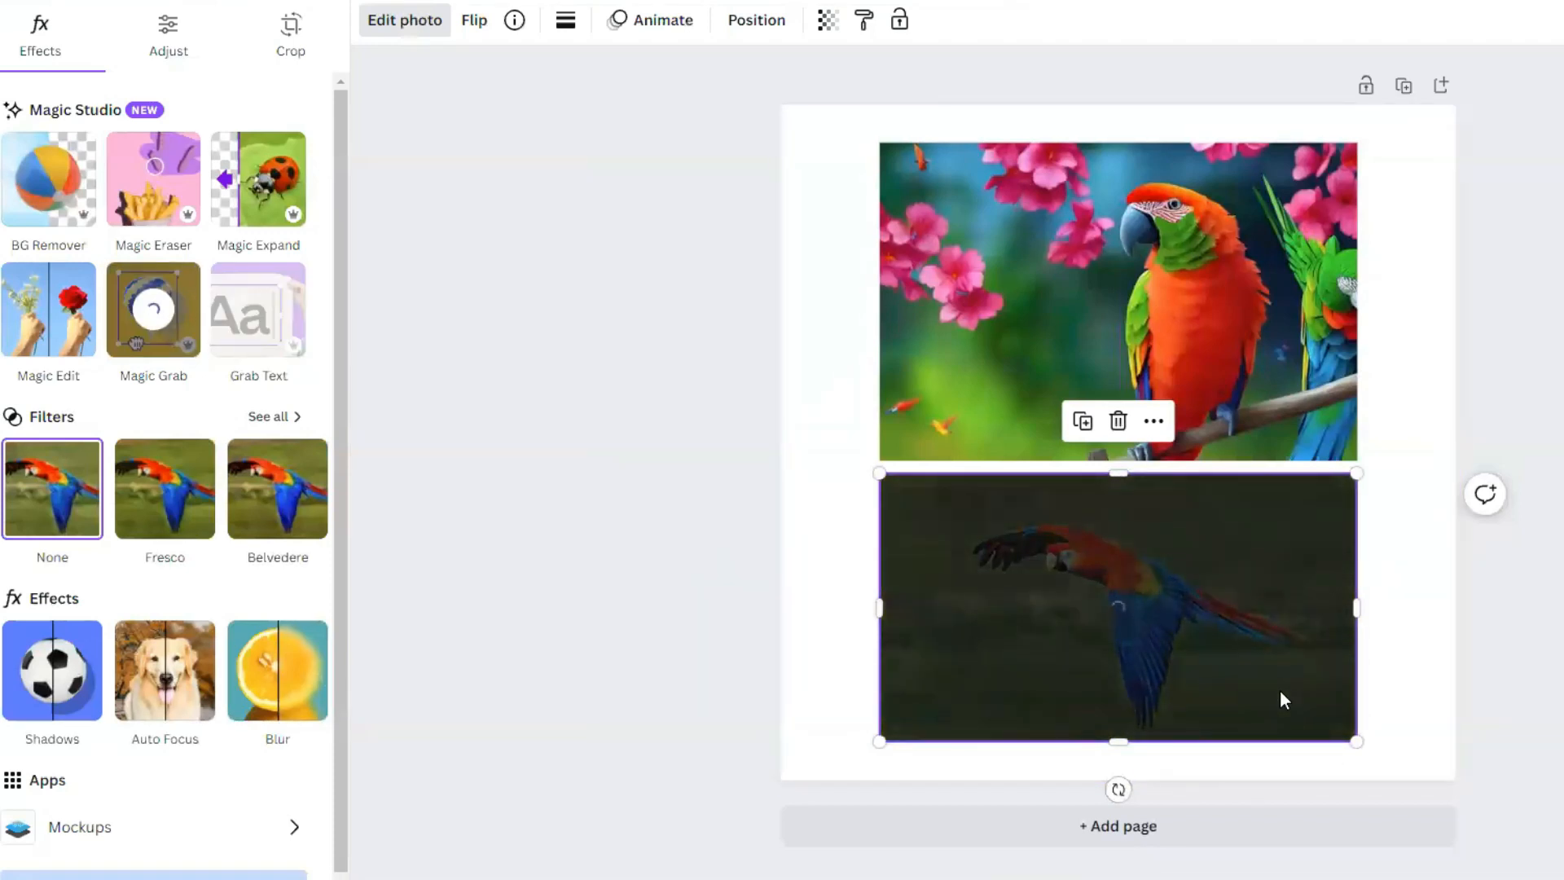
drag(1150, 630, 1061, 342)
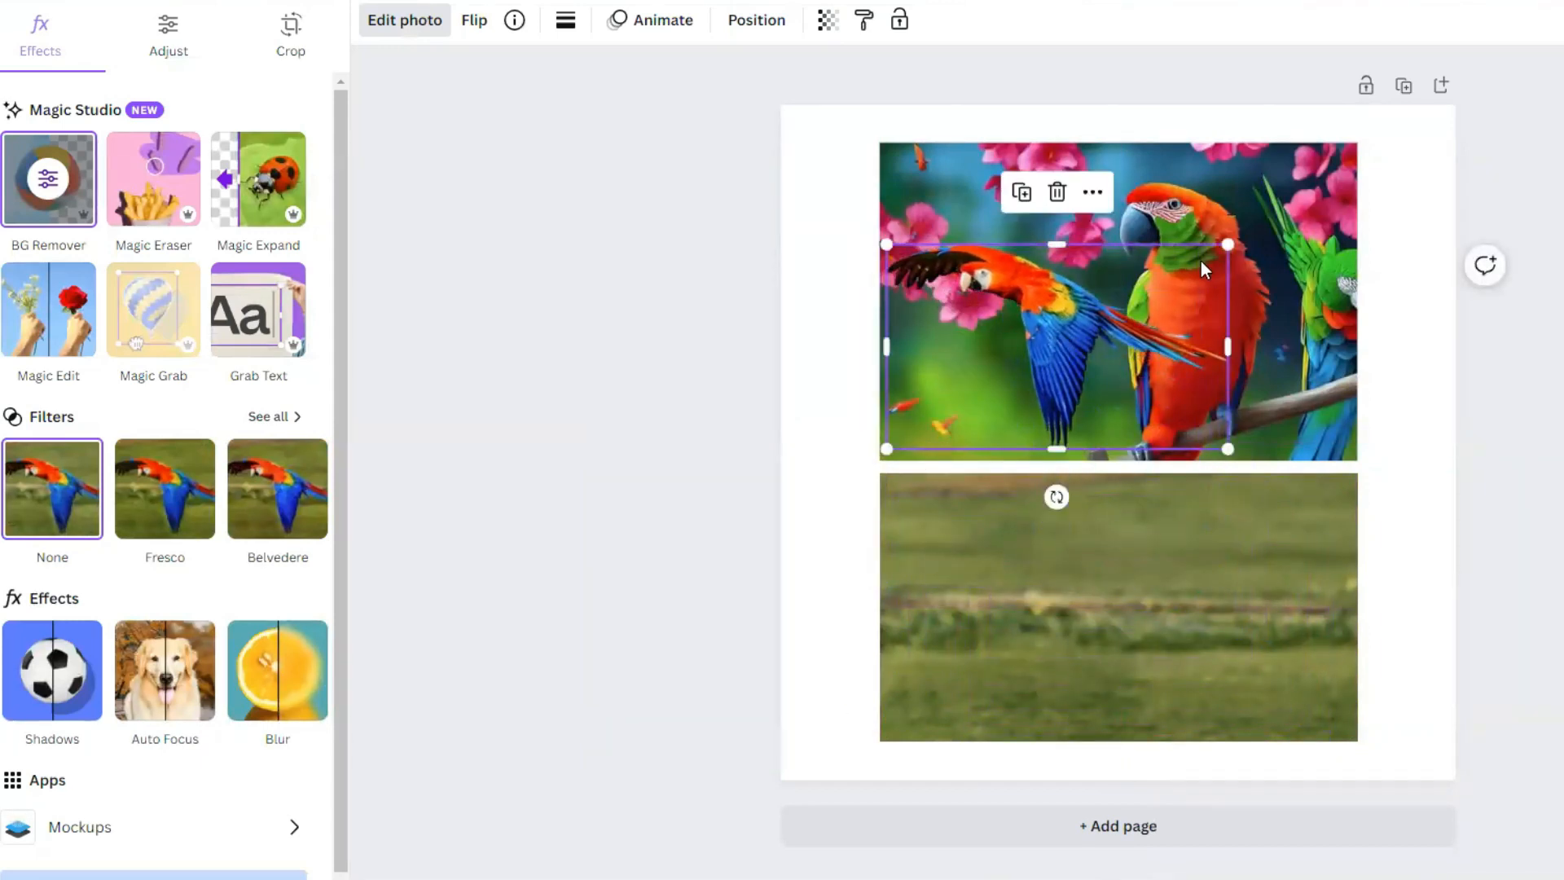
Shrink the cut-out parrot, move it to the page's upper-left area, and shift the upper photo to the page's right edge
click(1235, 242)
click(1053, 330)
drag(1219, 243, 1133, 301)
drag(1025, 346, 841, 457)
drag(1110, 314, 1295, 285)
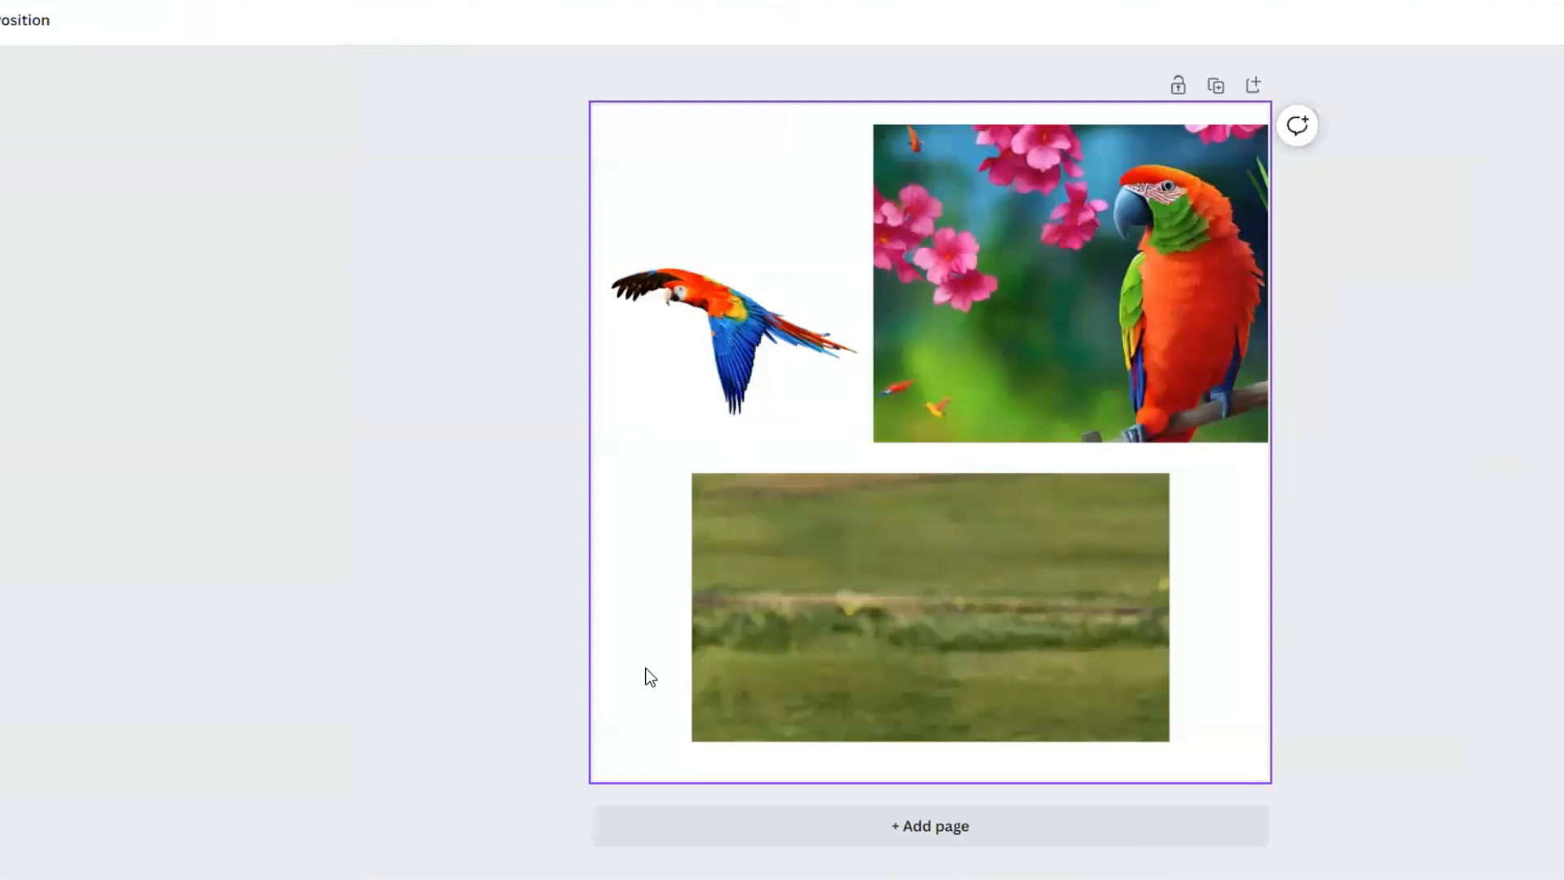
Move the cut-out parrot back onto the left part of the grass photo and scale it down slightly
drag(722, 312, 1020, 595)
drag(1090, 654, 861, 564)
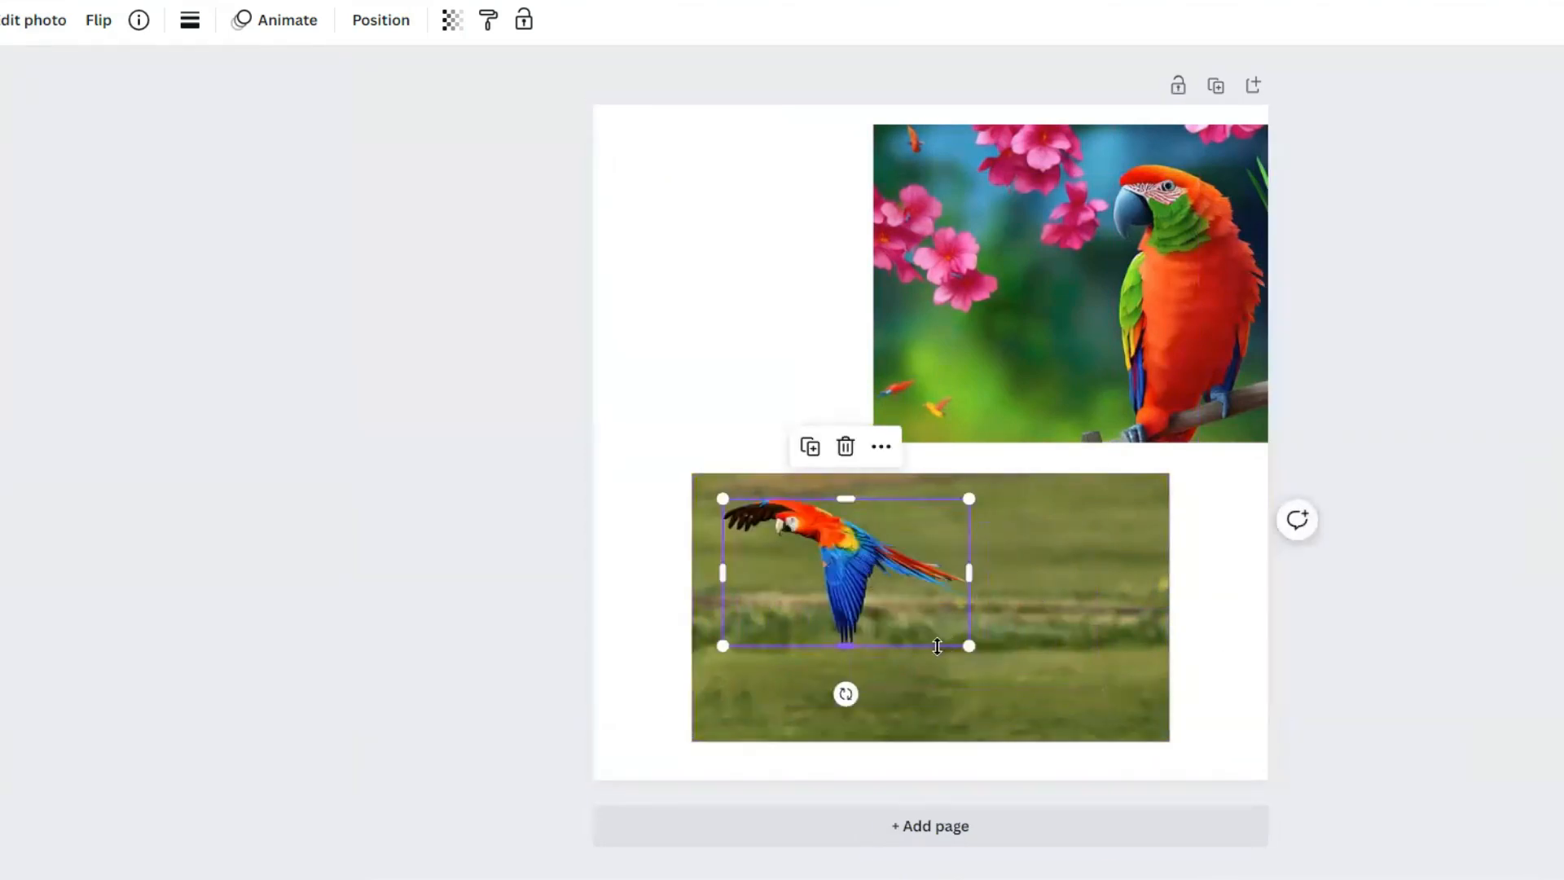
drag(972, 650, 931, 623)
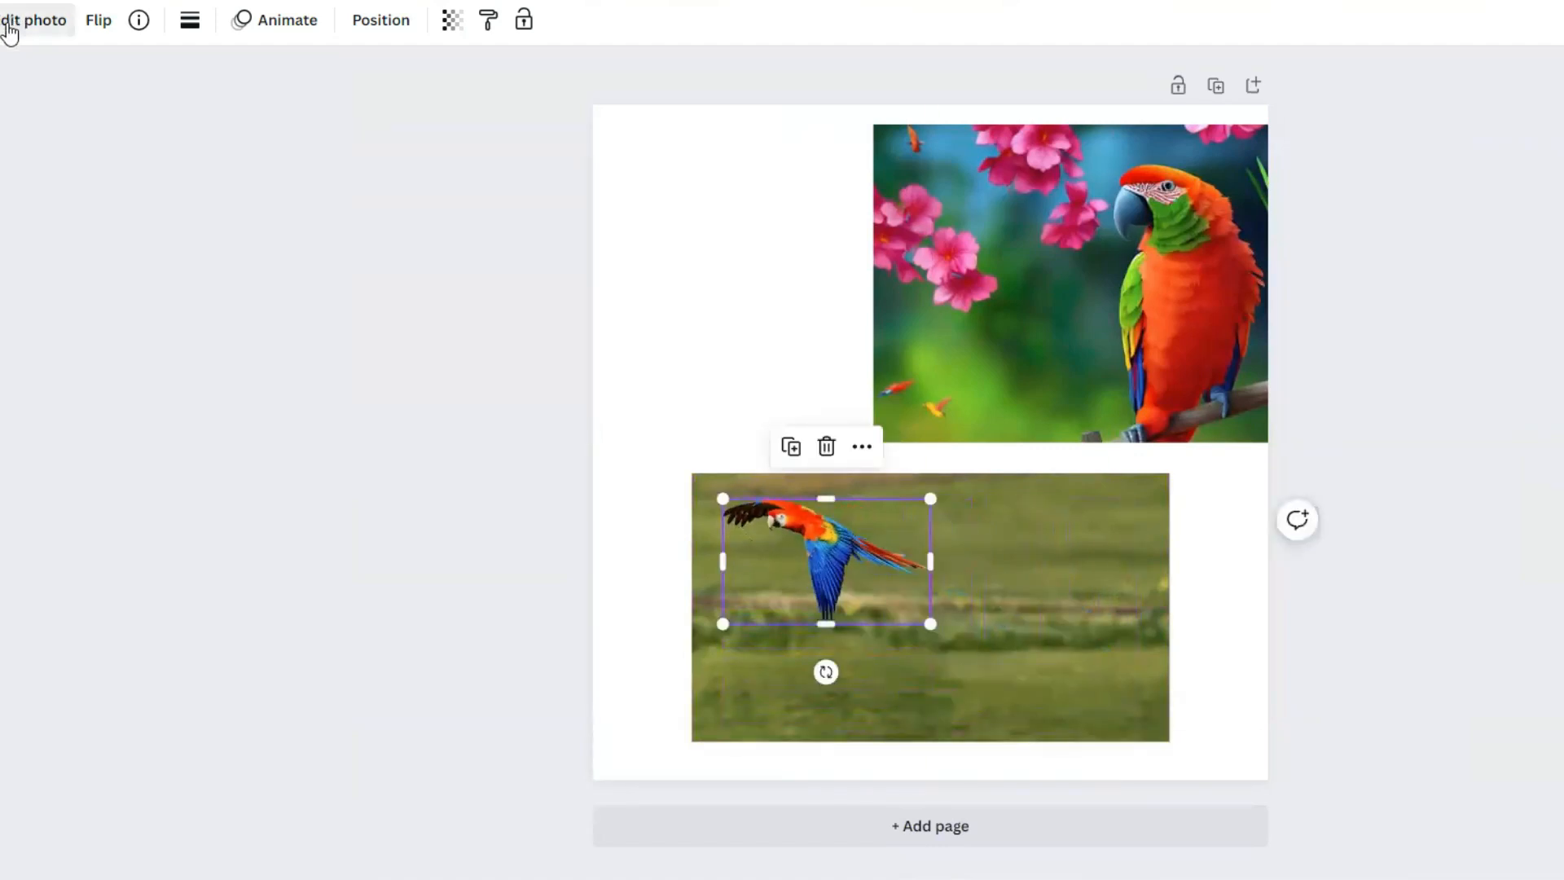
Apply a filter from the full filter list to the cut-out parrot
click(12, 23)
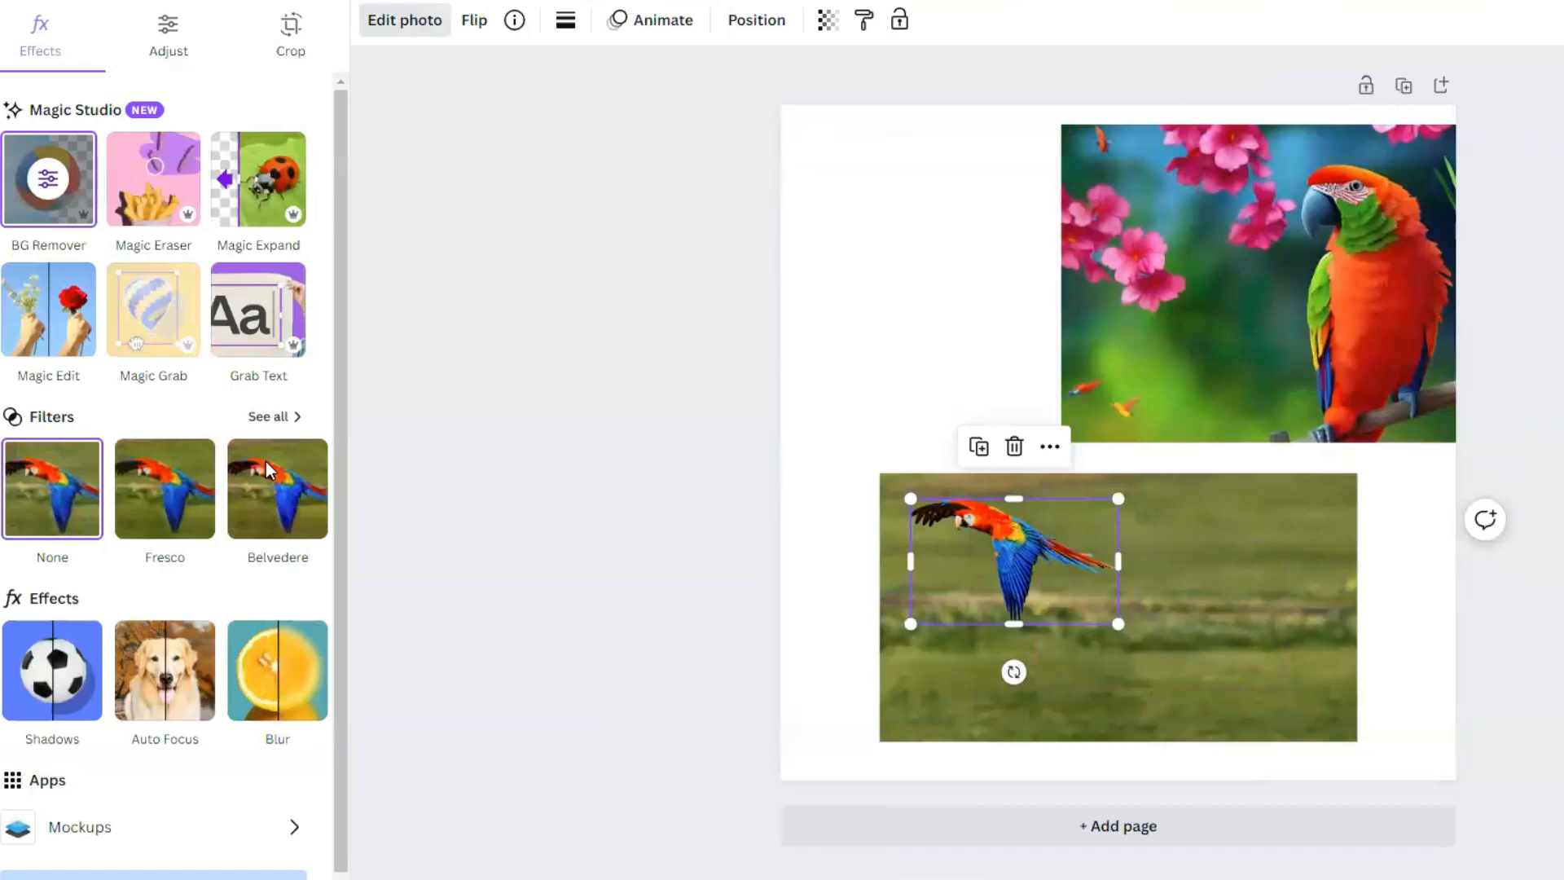
click(268, 416)
scroll(163, 489, down, 3)
click(165, 759)
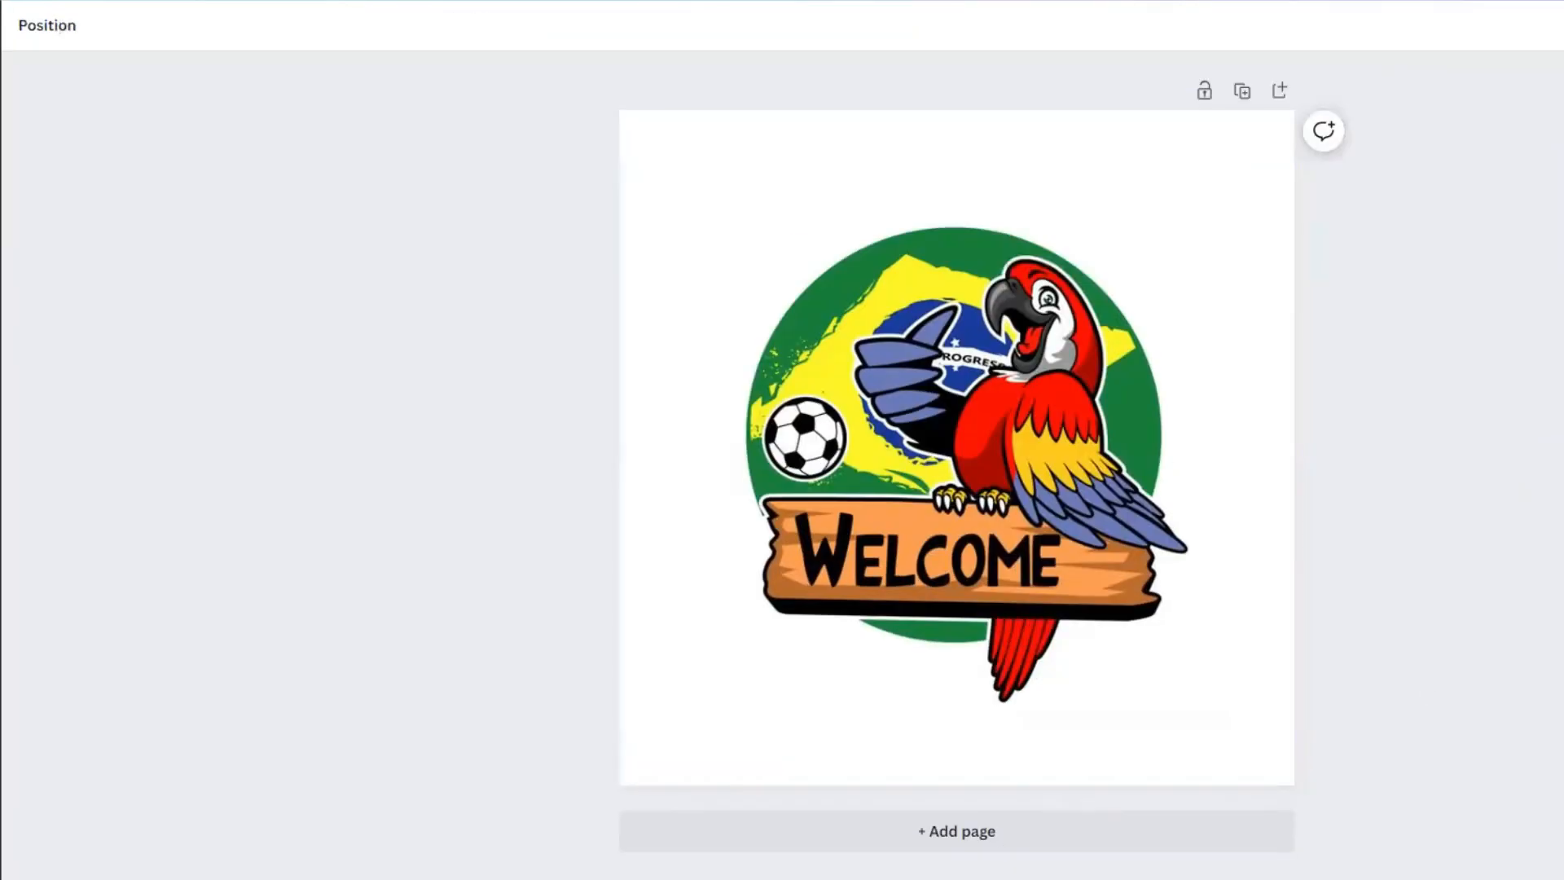
Extract the text from the parrot "Welcome" logo image with Grab Text
click(972, 396)
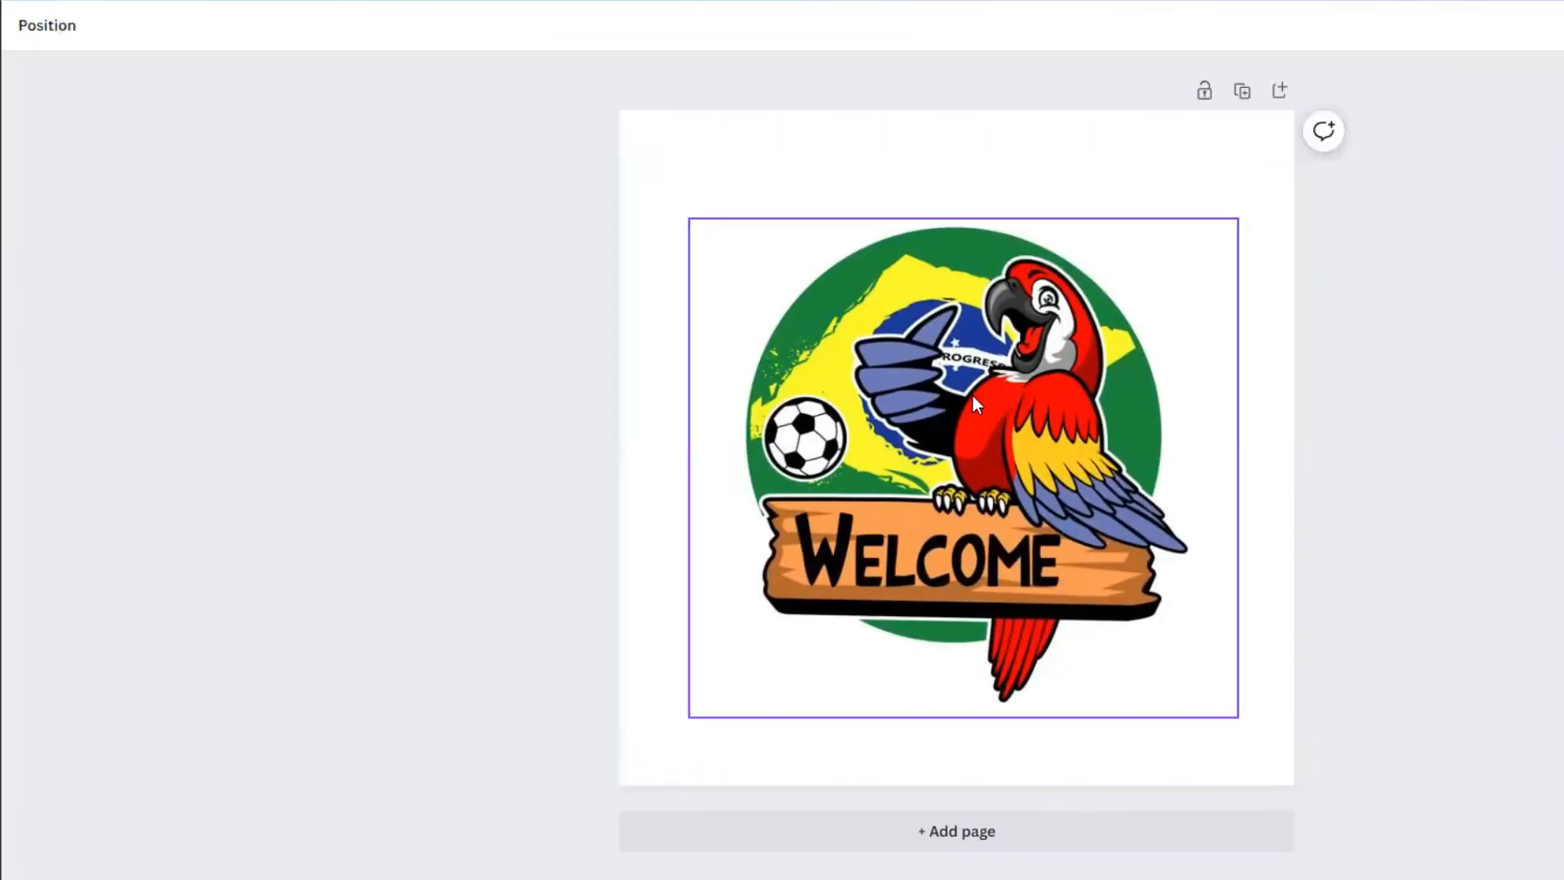
drag(970, 398, 976, 400)
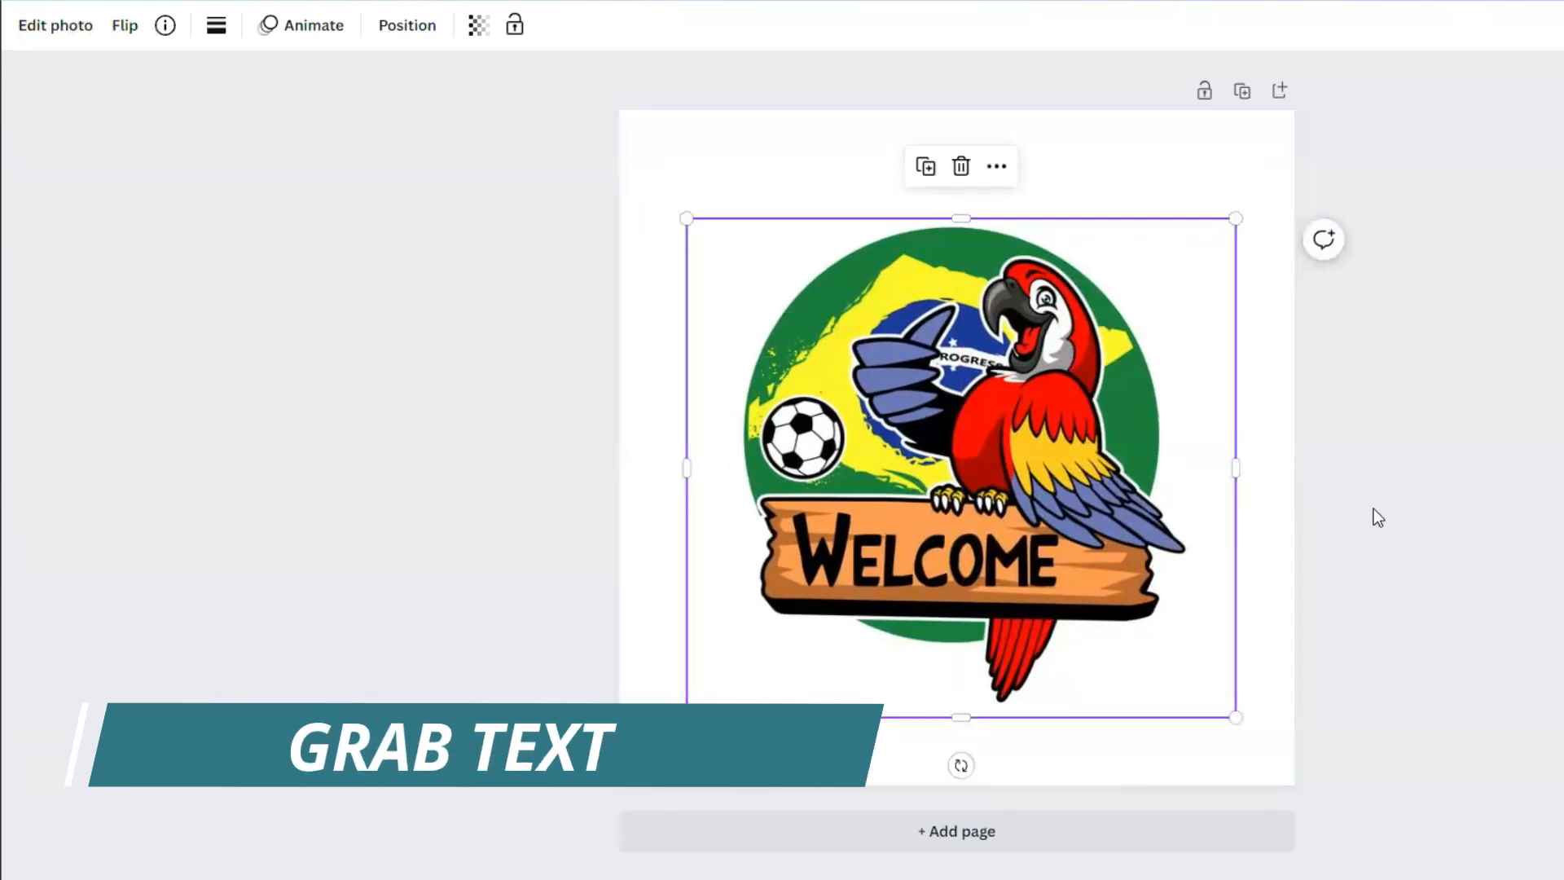
click(1373, 508)
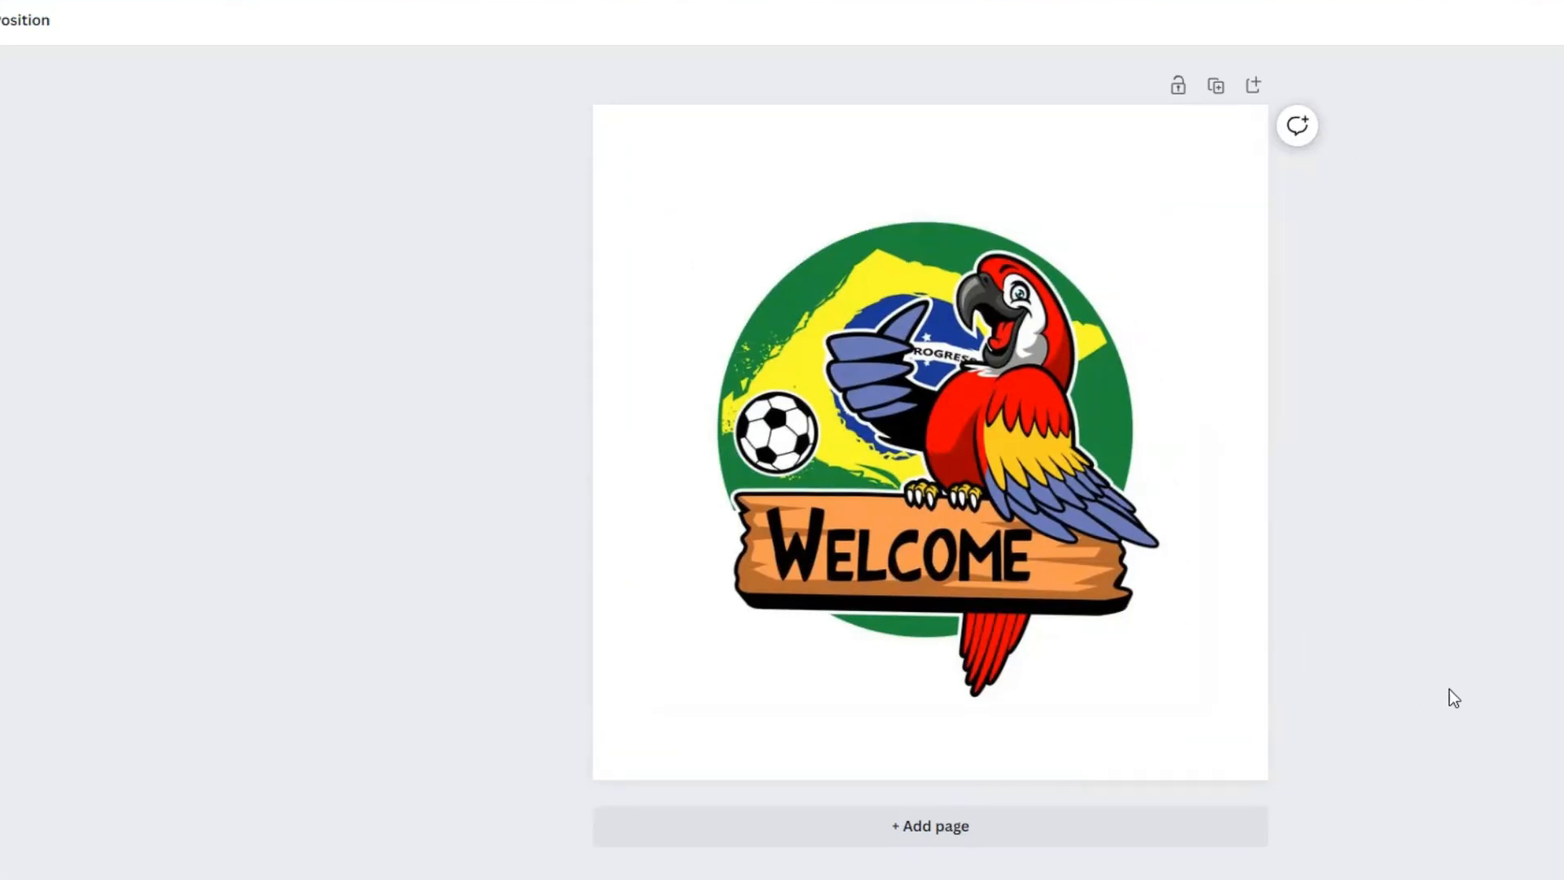
click(920, 430)
click(63, 25)
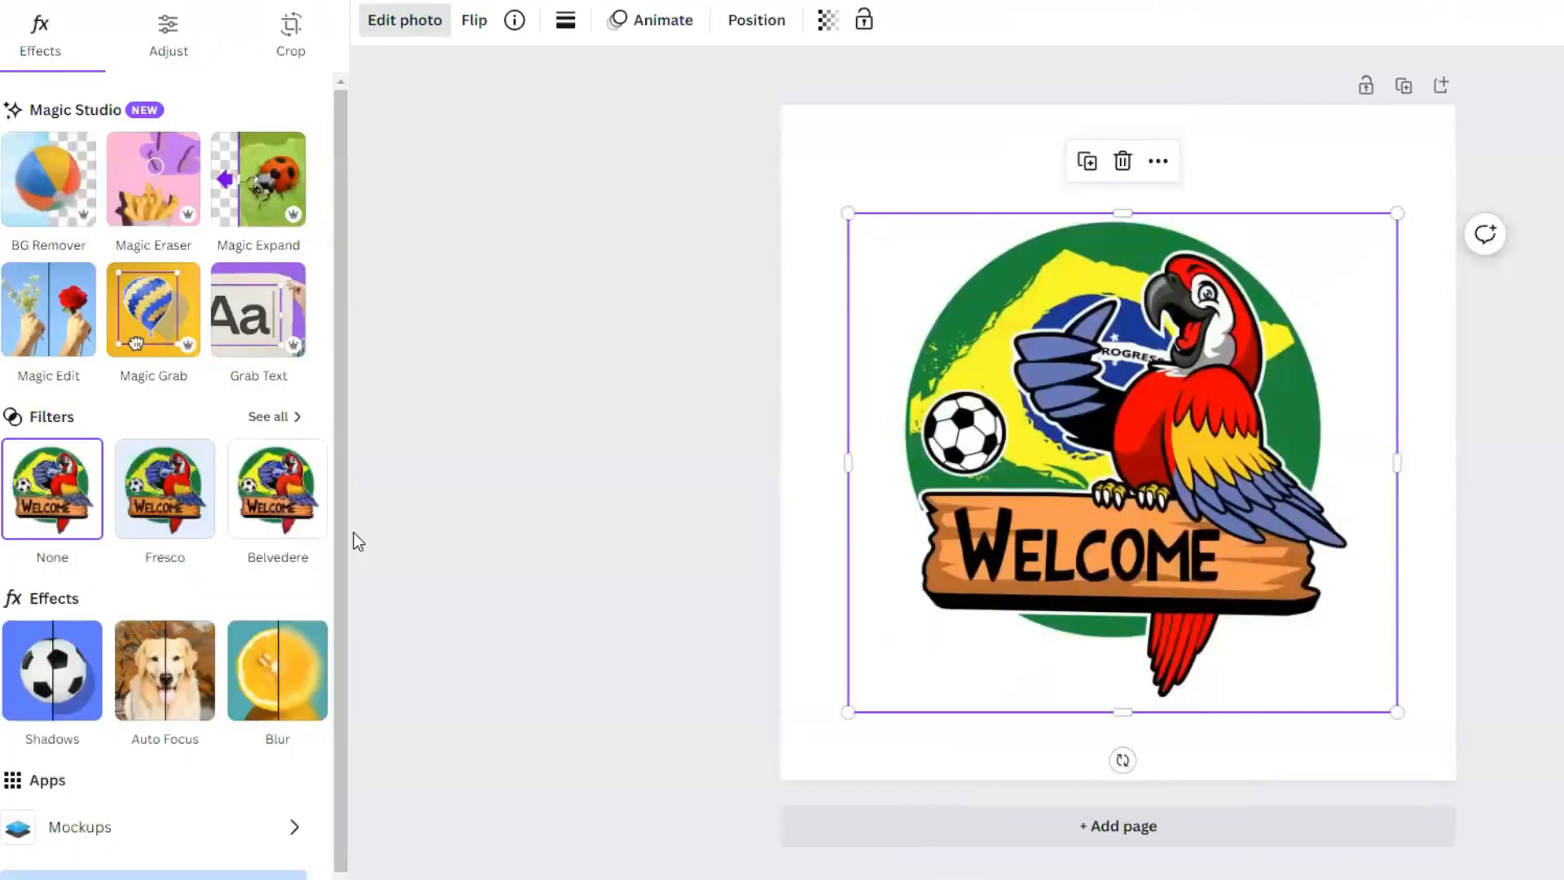
click(258, 311)
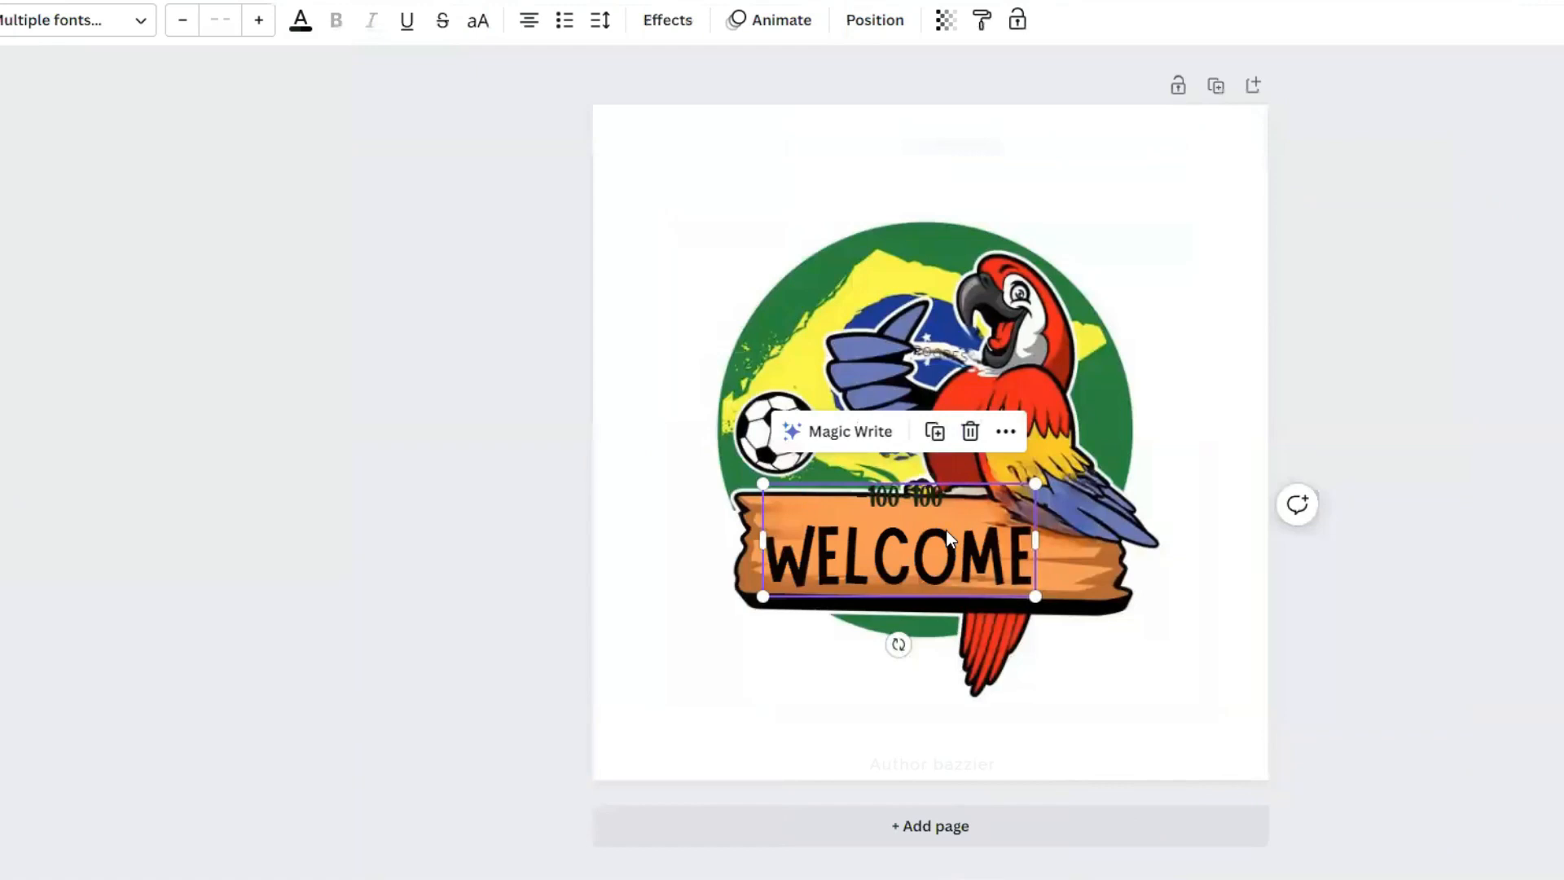
Move the grabbed WELCOME text lower on the wooden sign and the ROGRES text up onto the yellow area
mouse_move(911, 546)
mouse_down()
mouse_move(962, 502)
mouse_move(923, 563)
mouse_move(854, 499)
mouse_move(922, 554)
mouse_move(896, 559)
mouse_up()
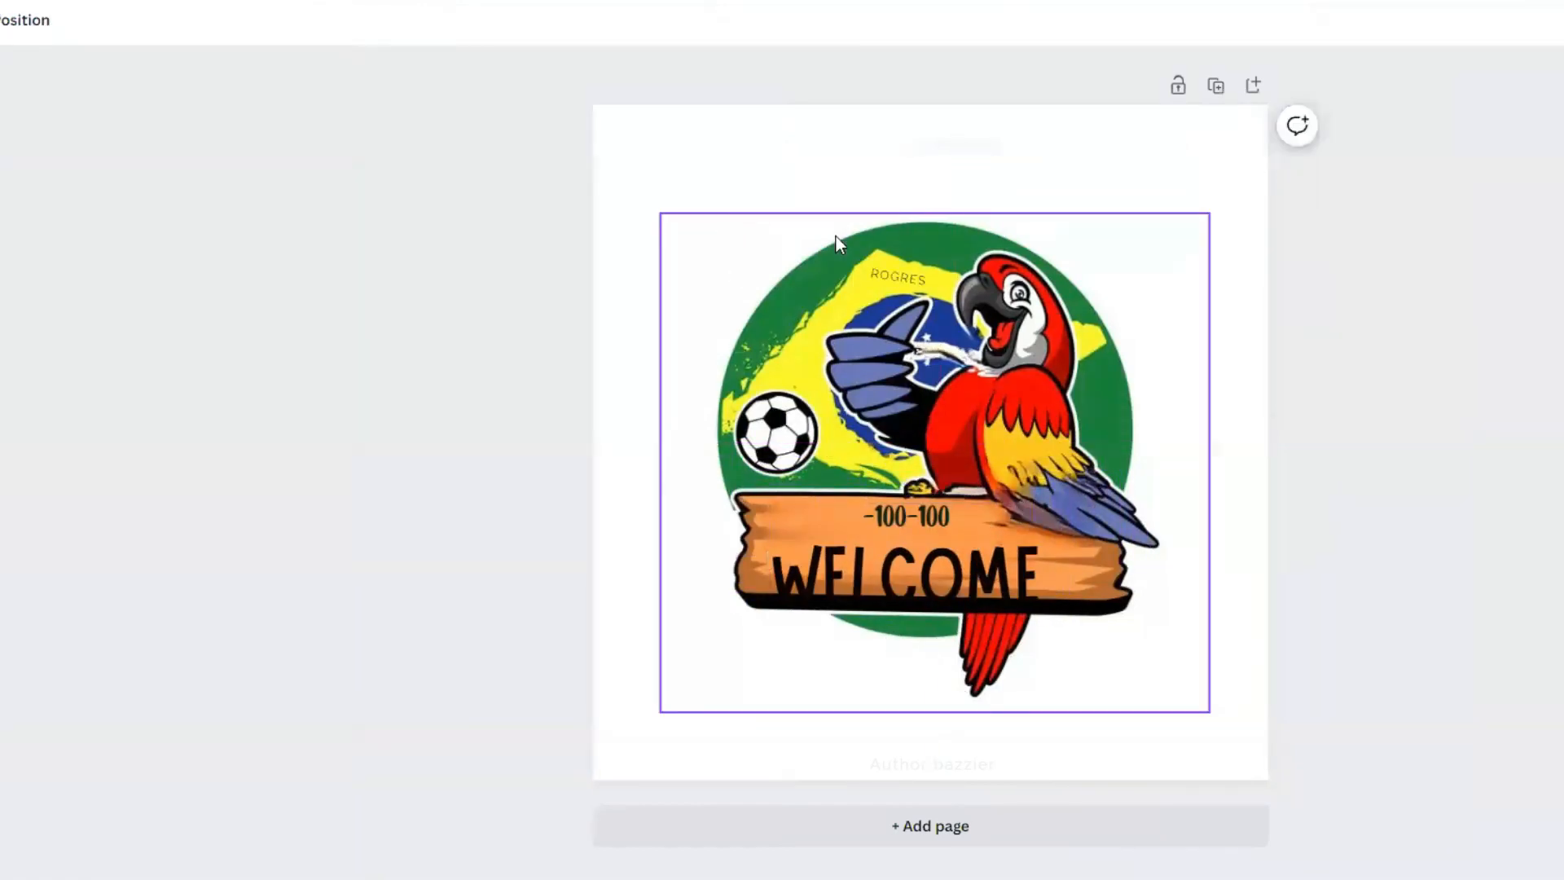
click(889, 277)
drag(890, 277, 883, 277)
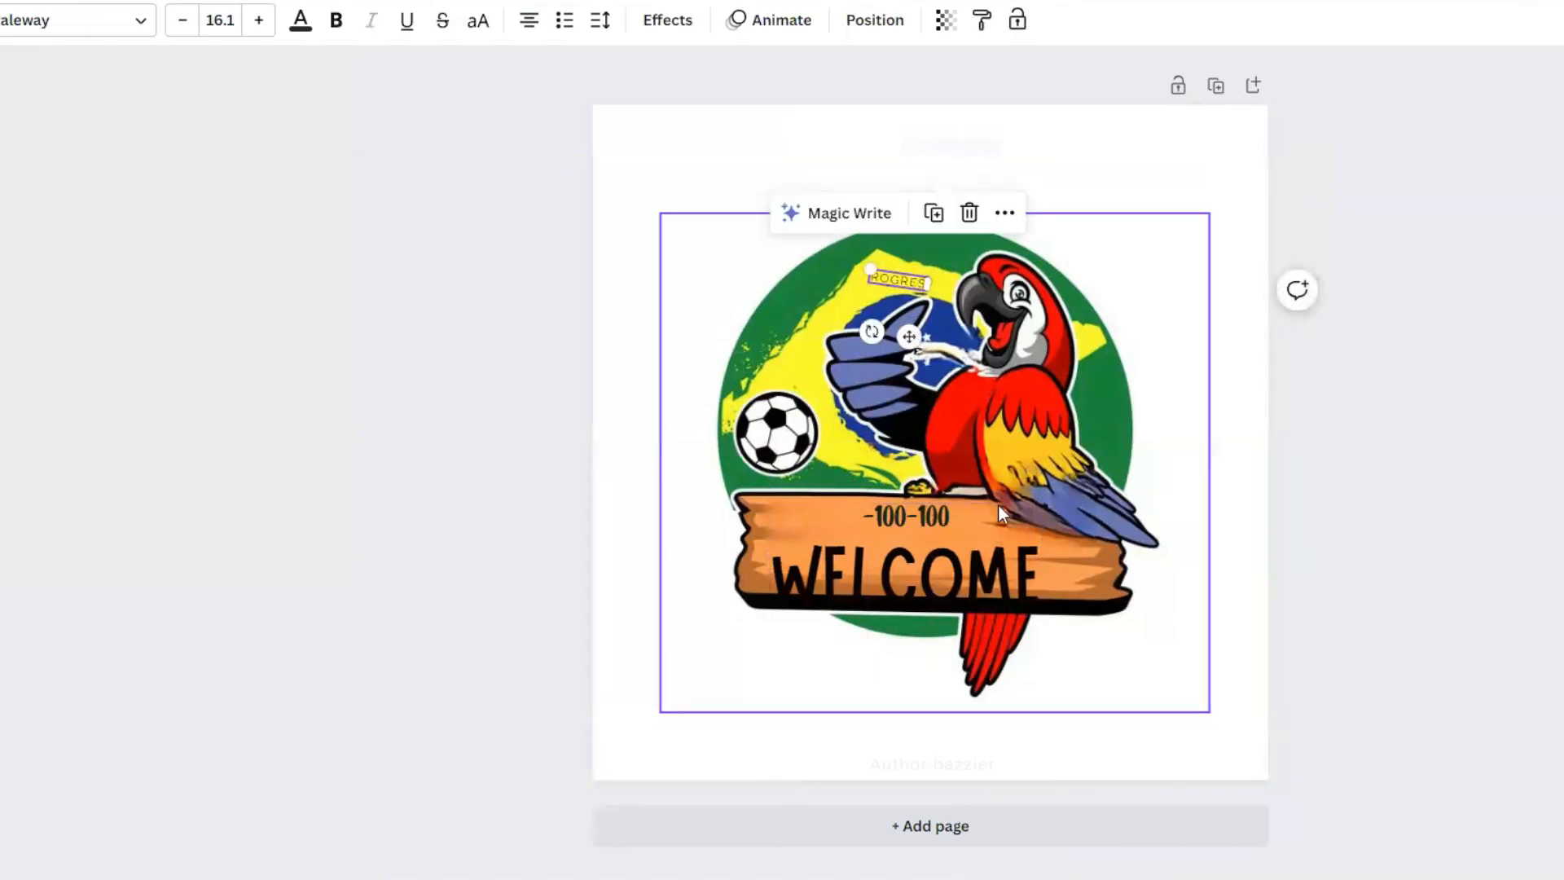
Replace the text on the wooden sign with "Parrot" and enlarge it to fill the sign at size 98.2
double_click(955, 534)
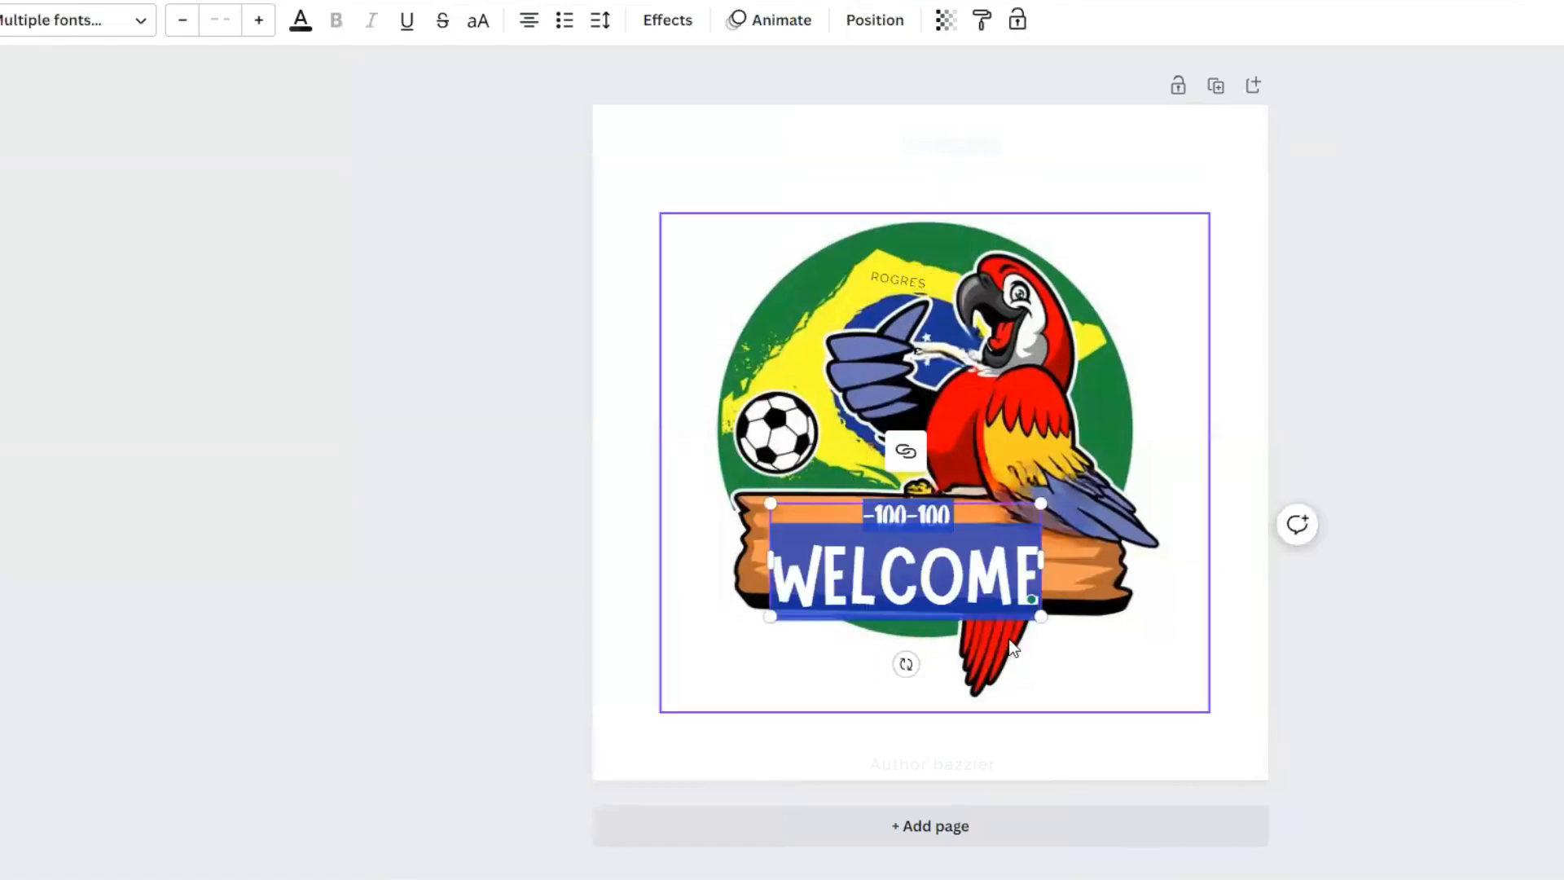
text(Parrot)
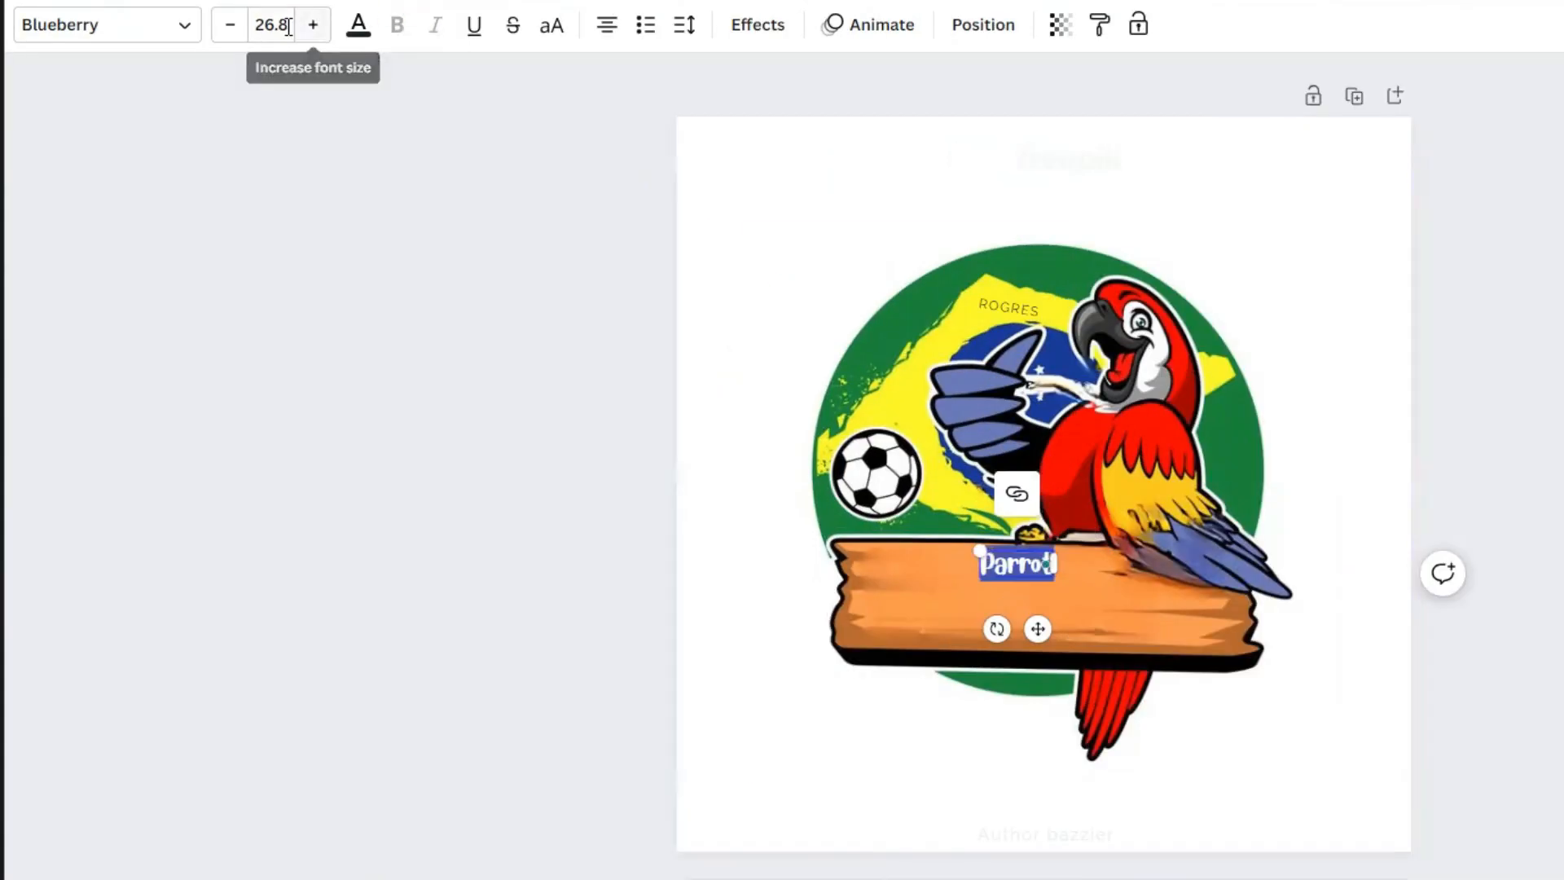
click(231, 31)
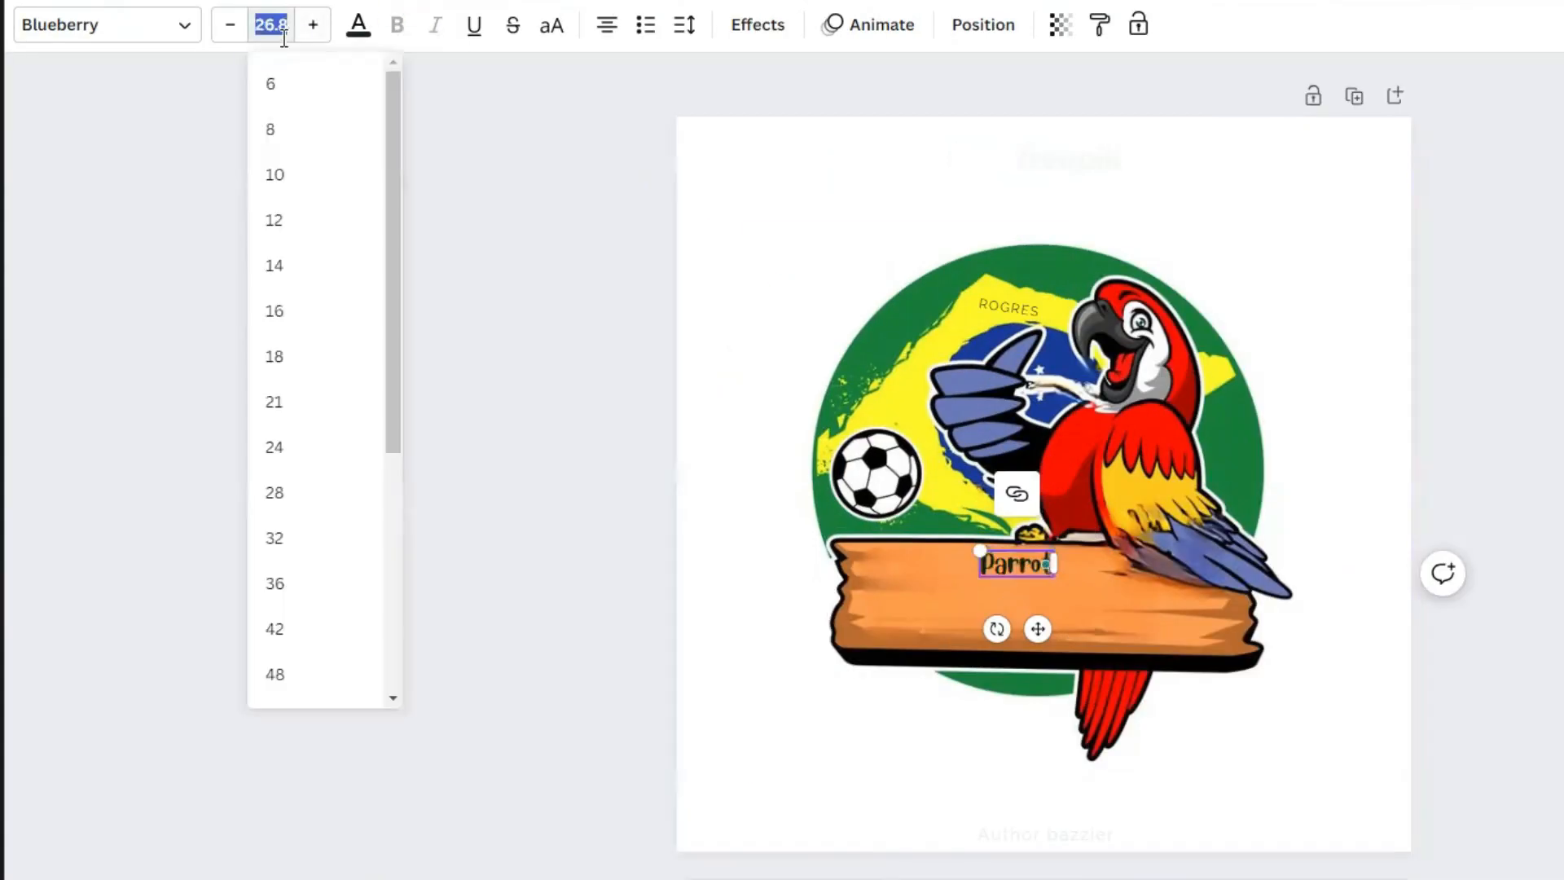
click(311, 688)
click(1135, 726)
Restyle the "Parrot" text on the sign with a white script font
click(942, 556)
double_click(944, 556)
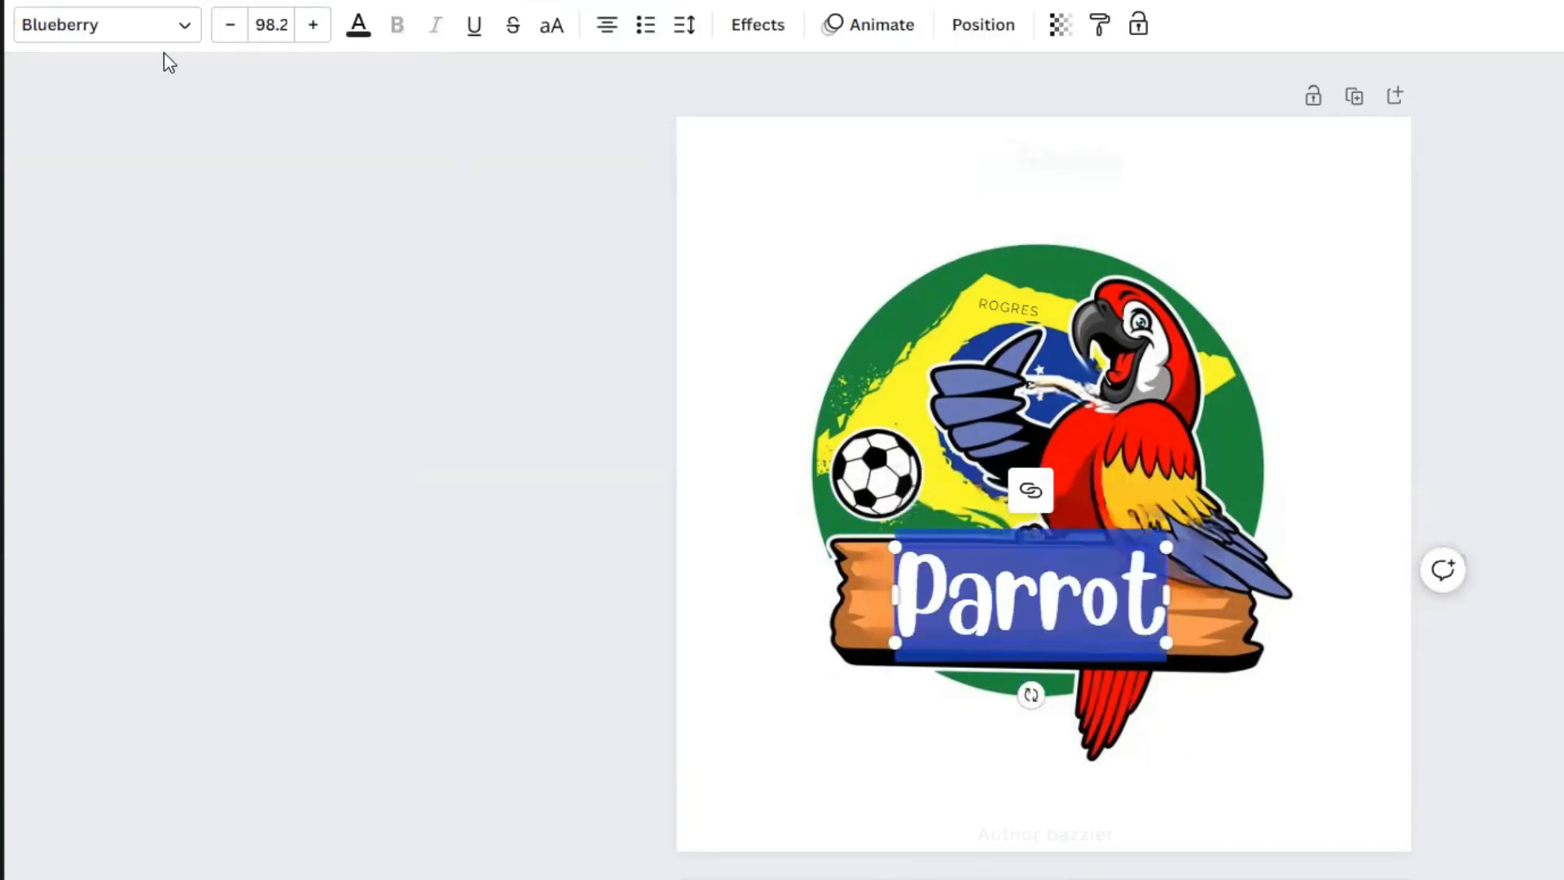
click(173, 33)
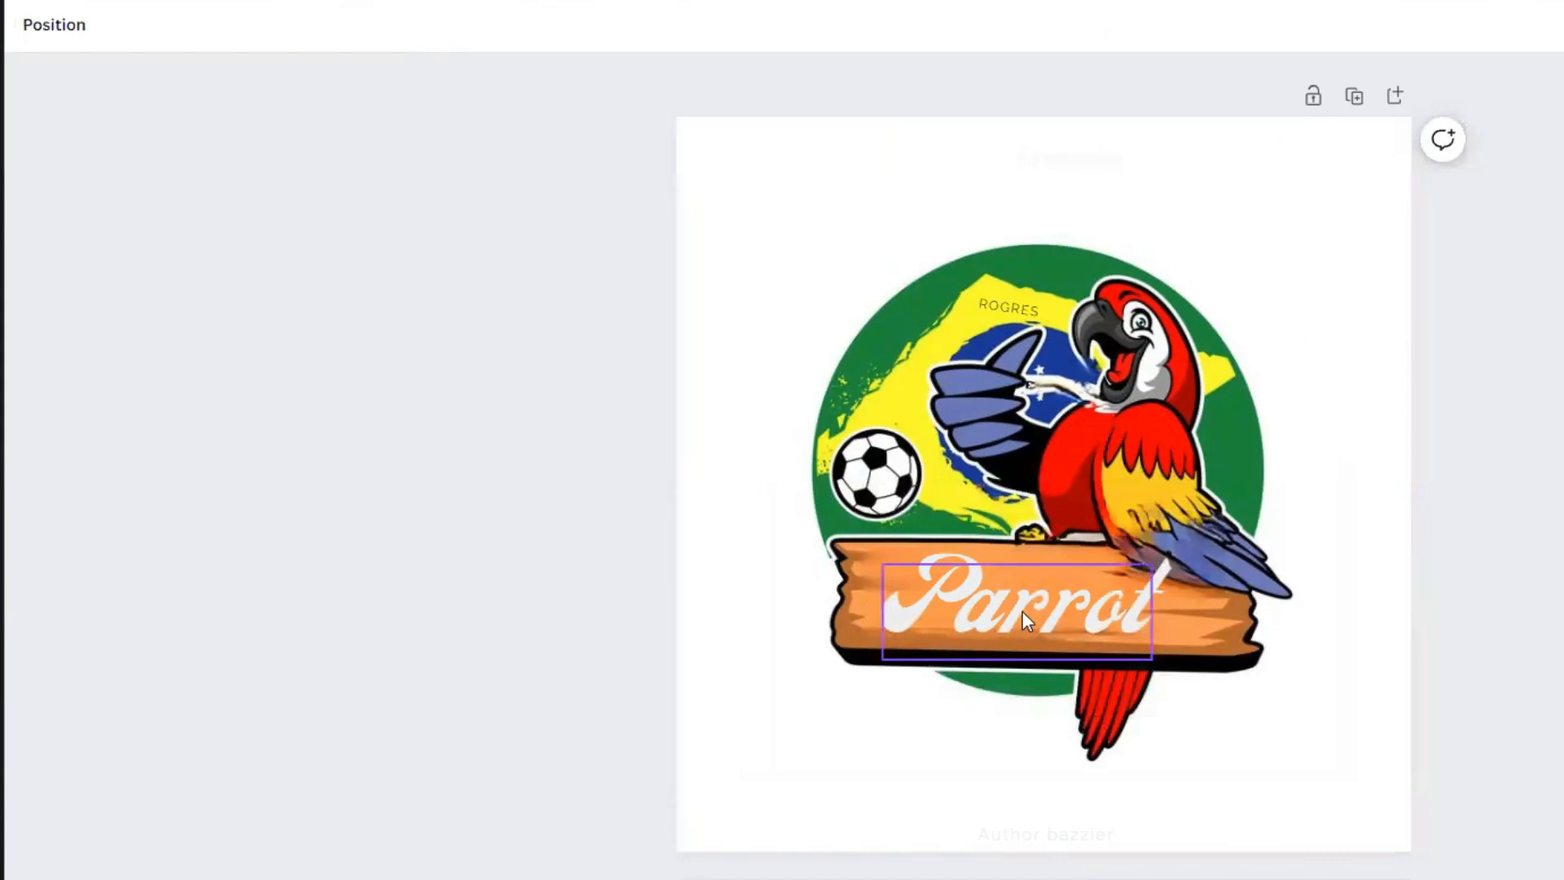
click(1044, 576)
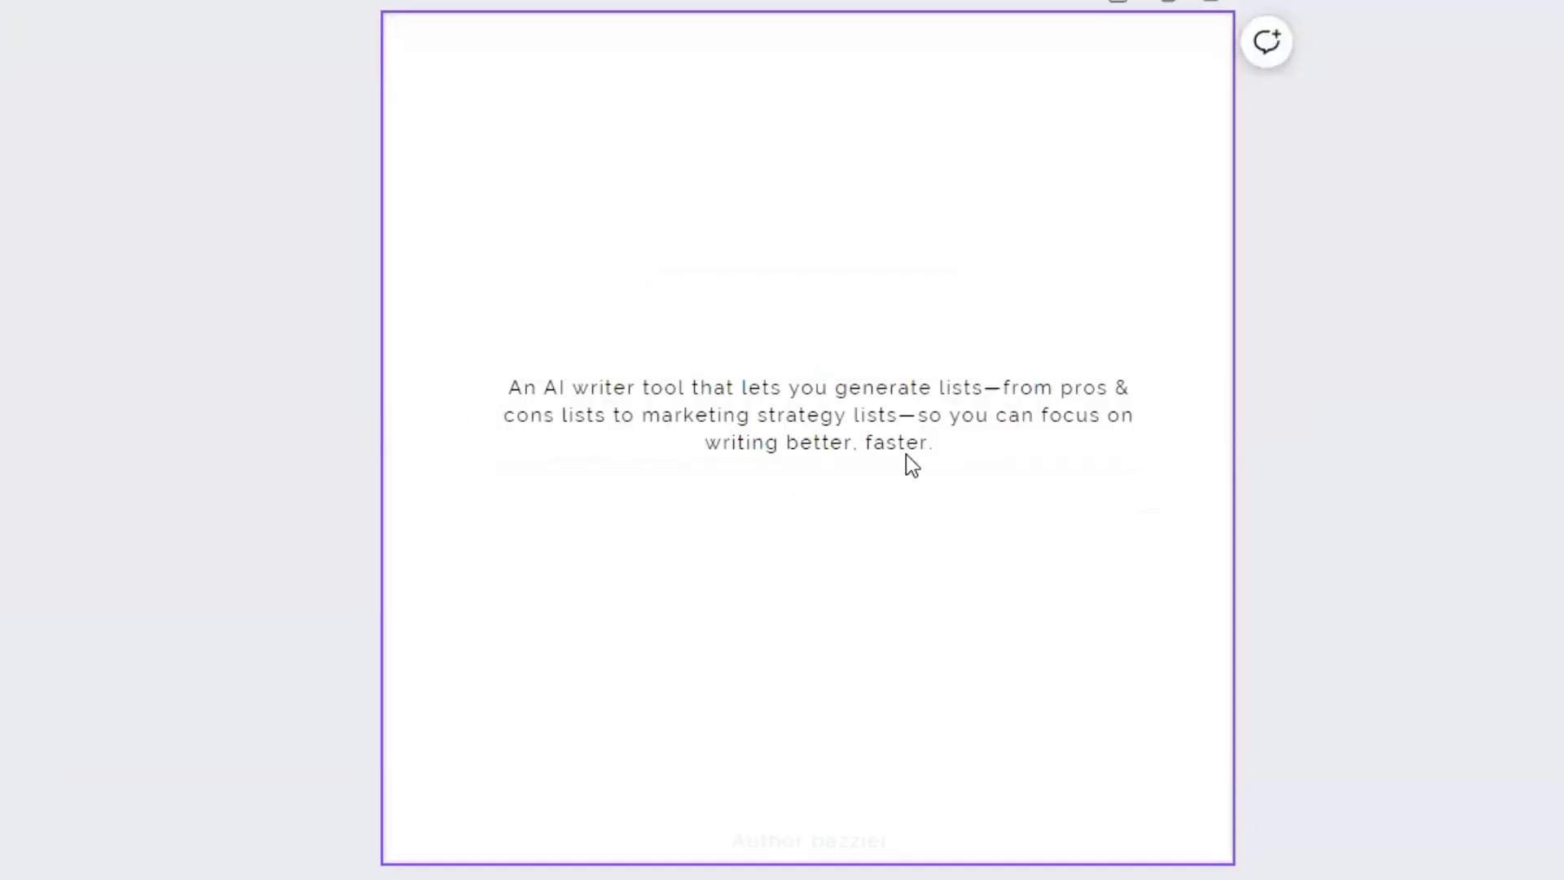
Extend the AI writer tool paragraph with Magic Write's Continue writing option
click(1124, 484)
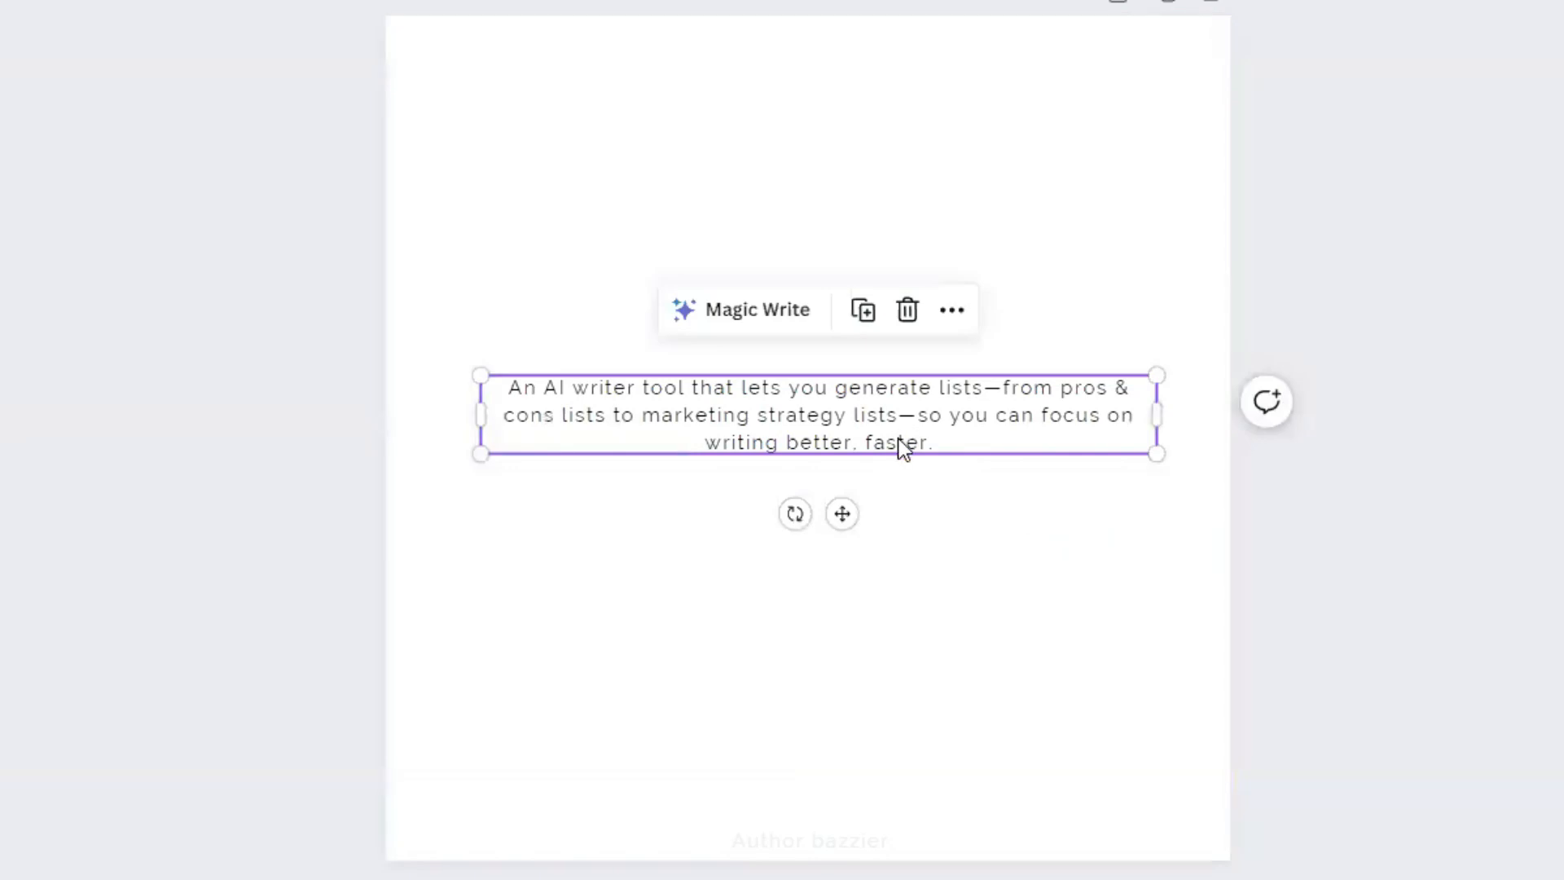
click(777, 340)
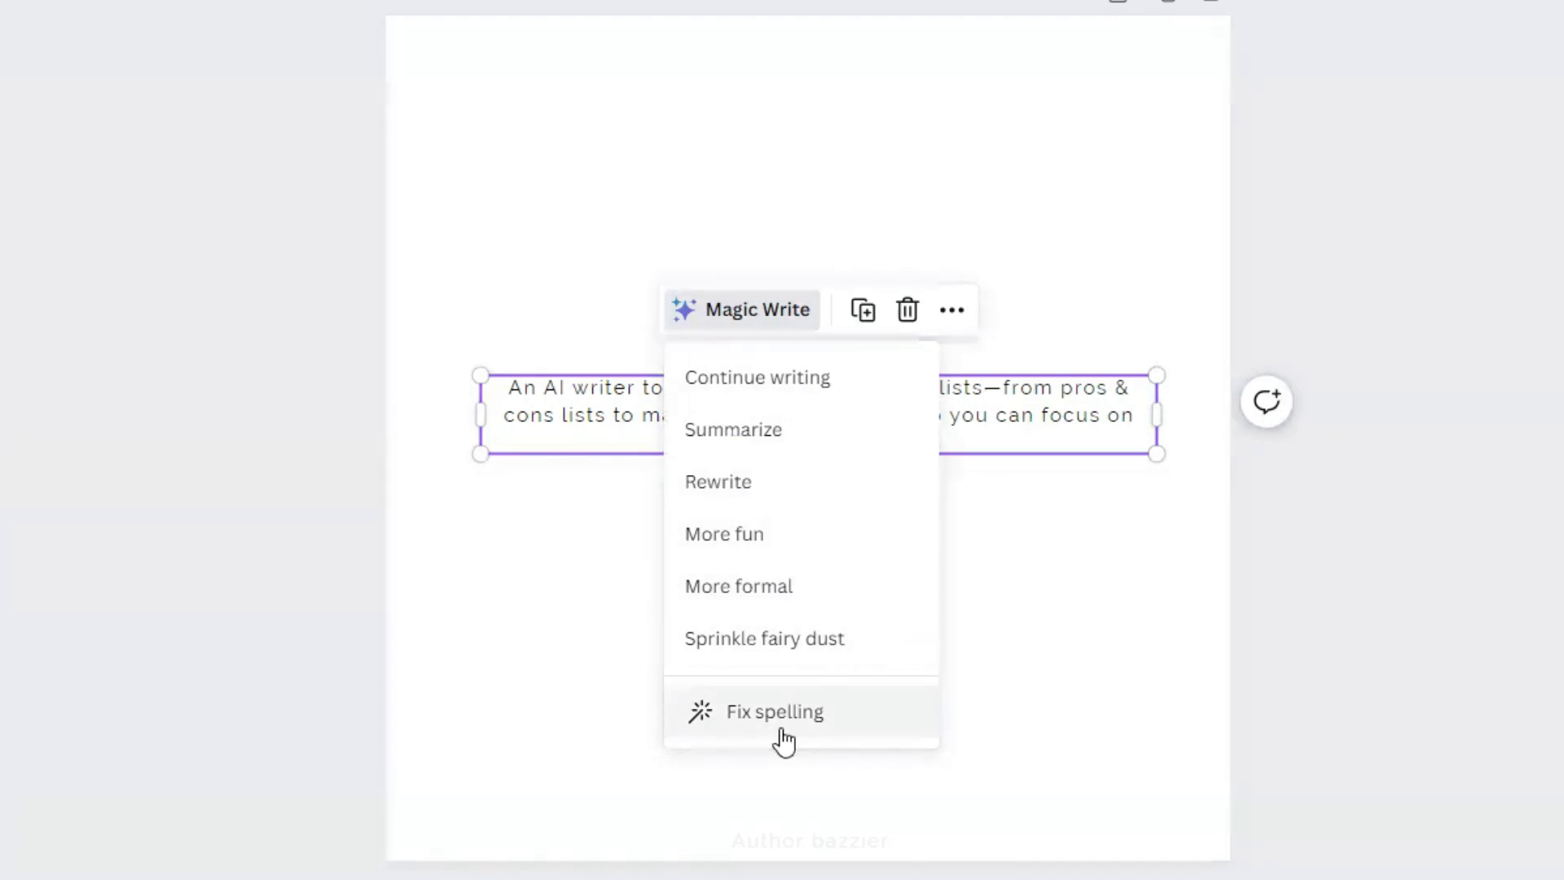
click(815, 401)
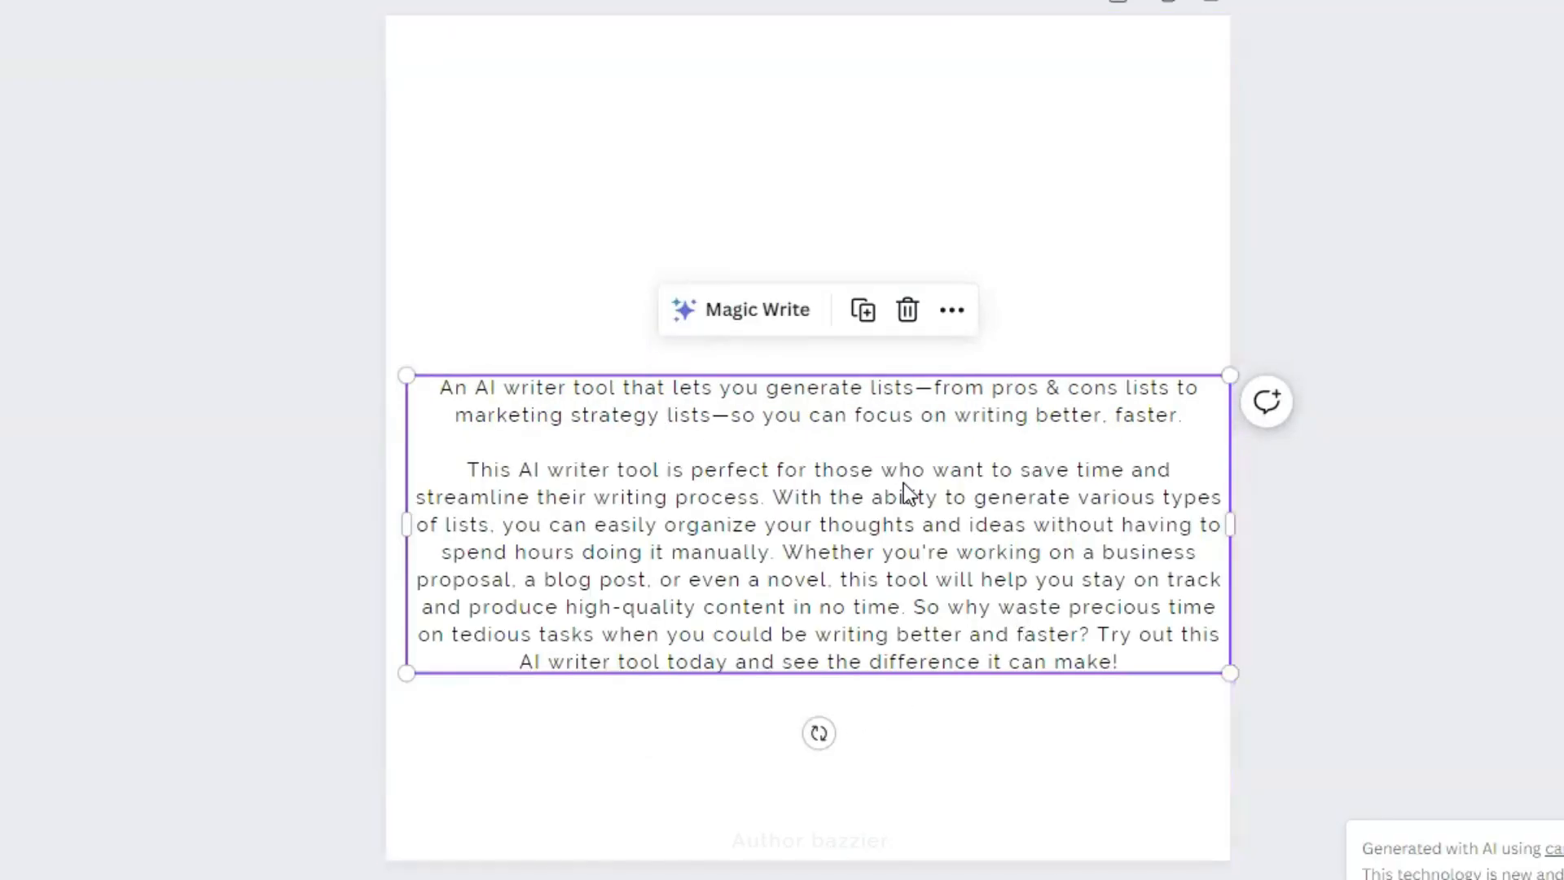
Select all of the extended AI writer text and condense it with Magic Write's Summarize option
click(1118, 645)
click(1128, 602)
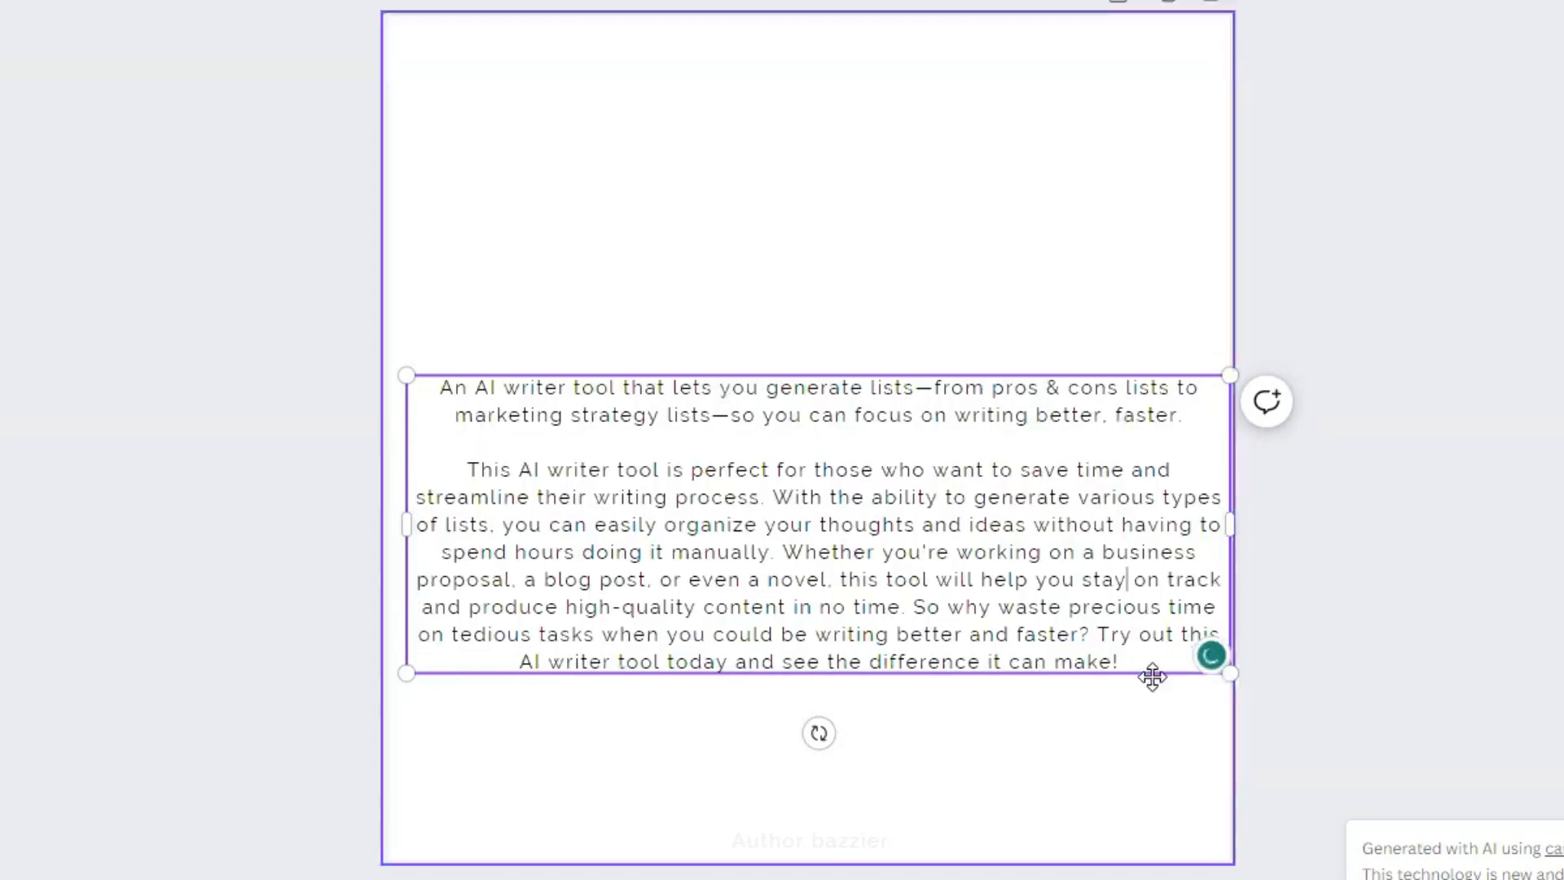
drag(1125, 661, 426, 388)
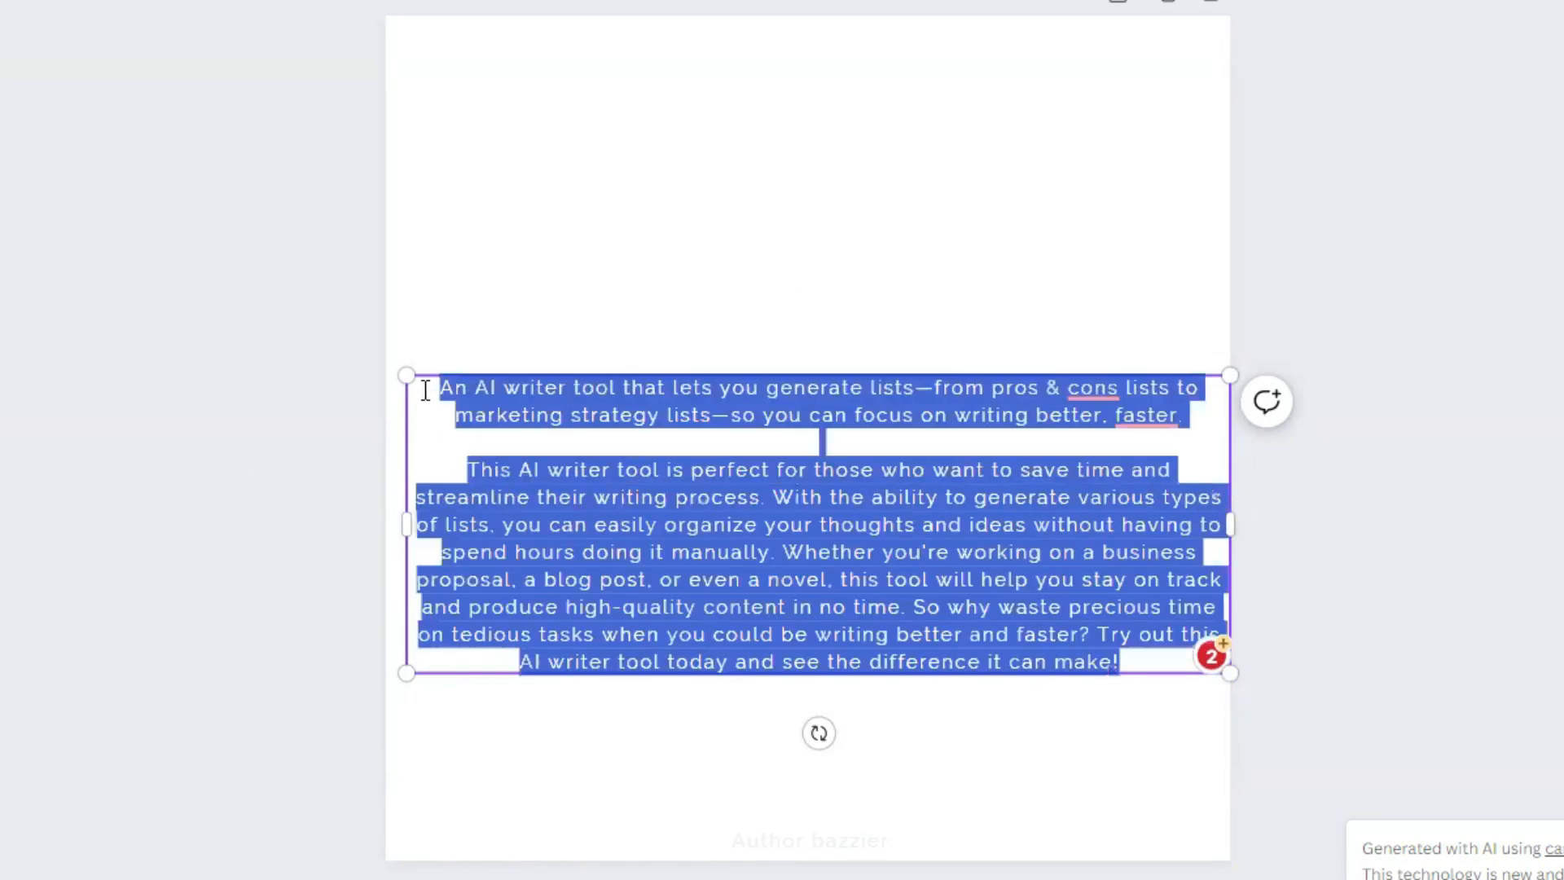
click(755, 327)
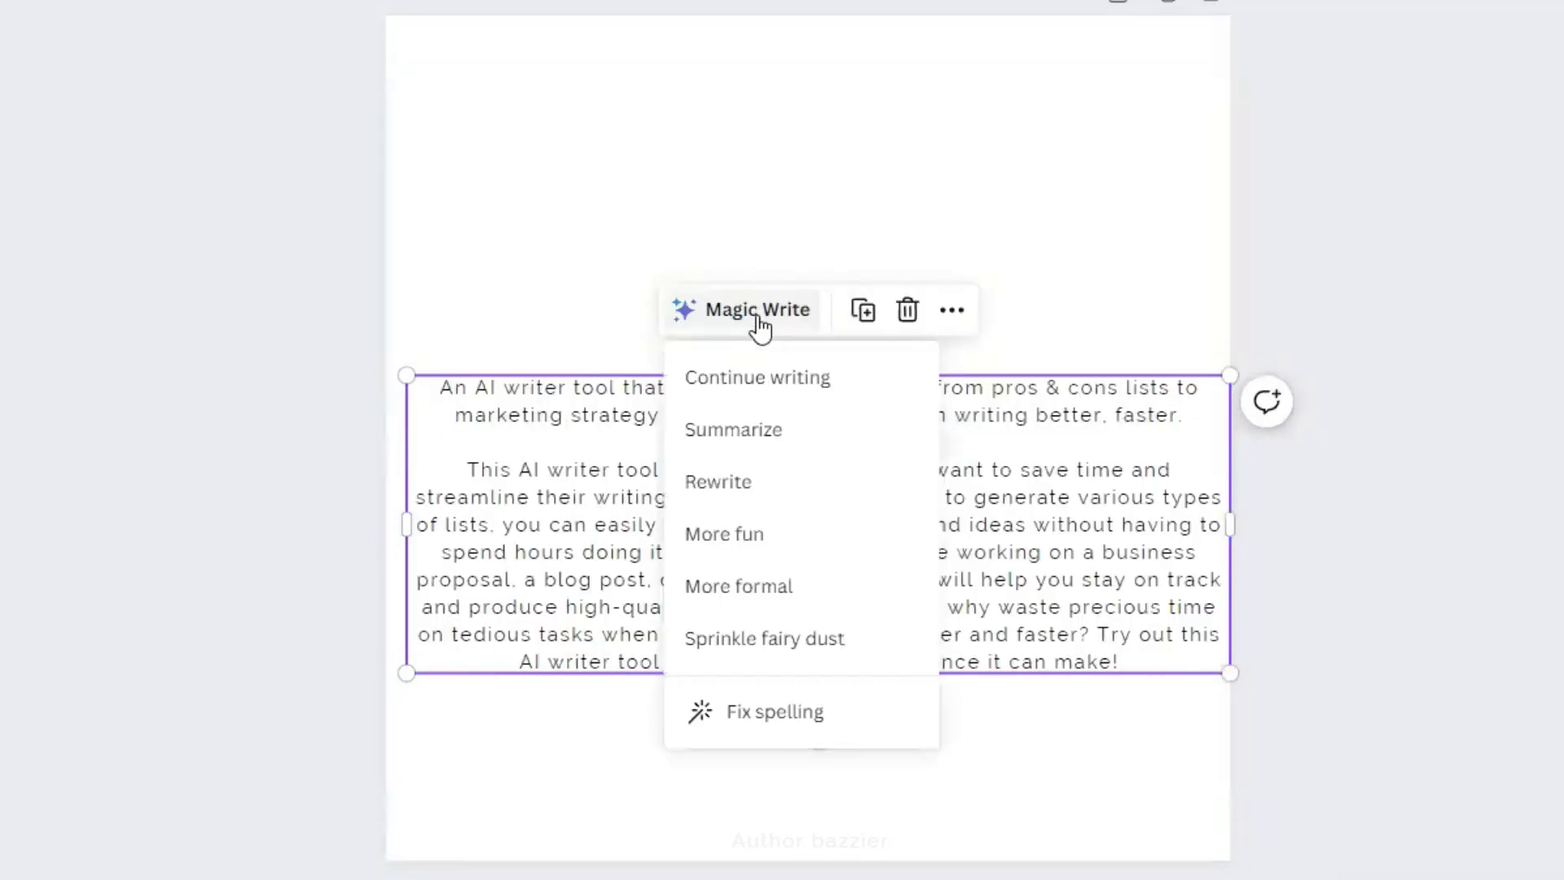
click(764, 434)
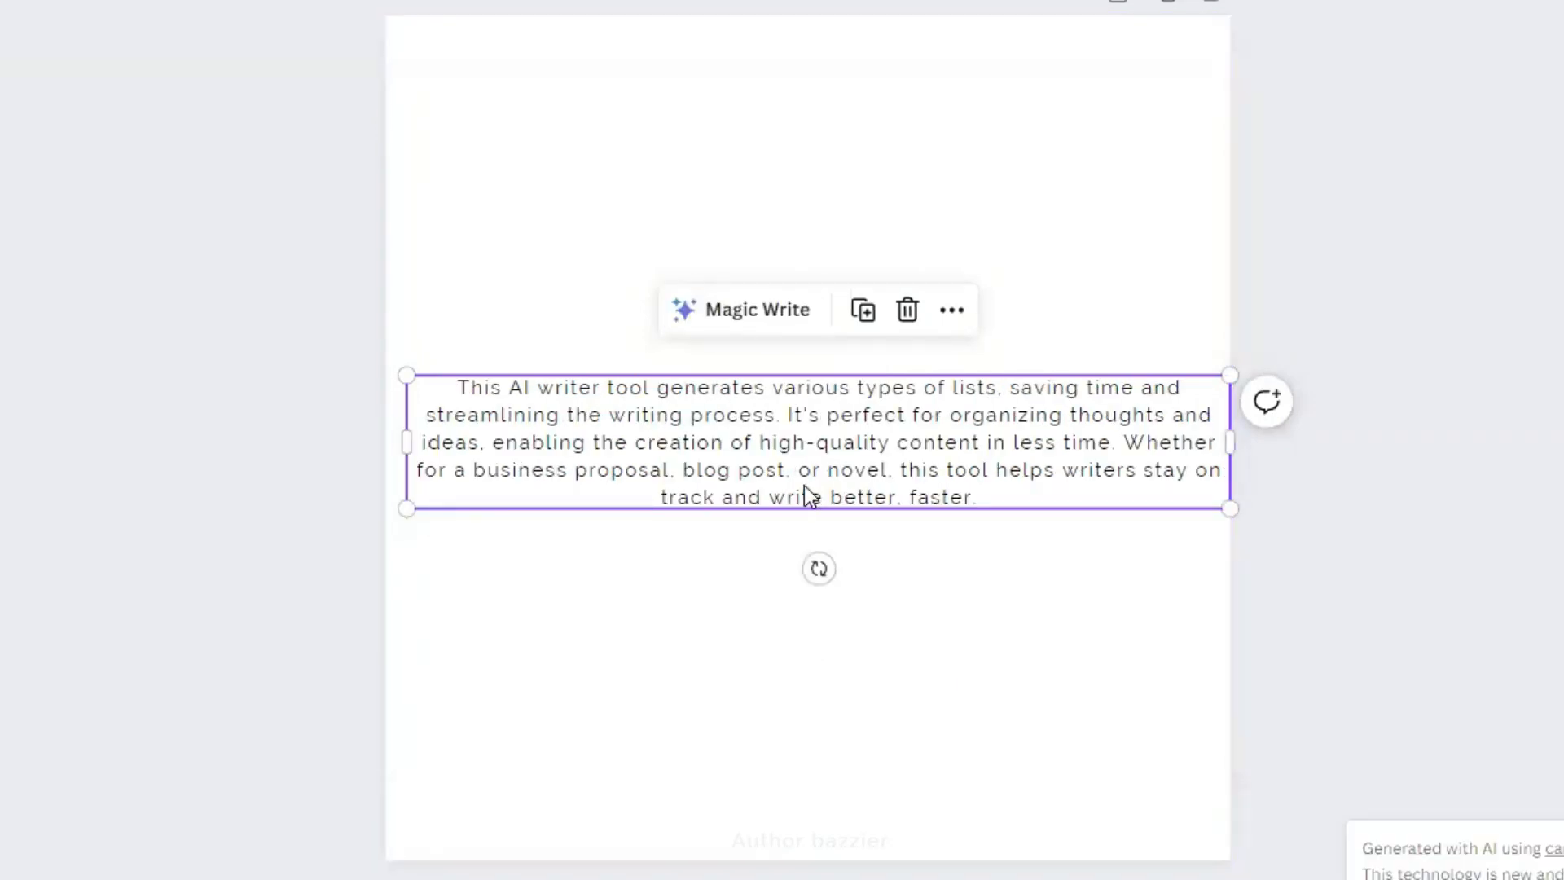
Rewrite the summarized paragraph with Magic Write's Sprinkle fairy dust option and deselect the text
click(746, 308)
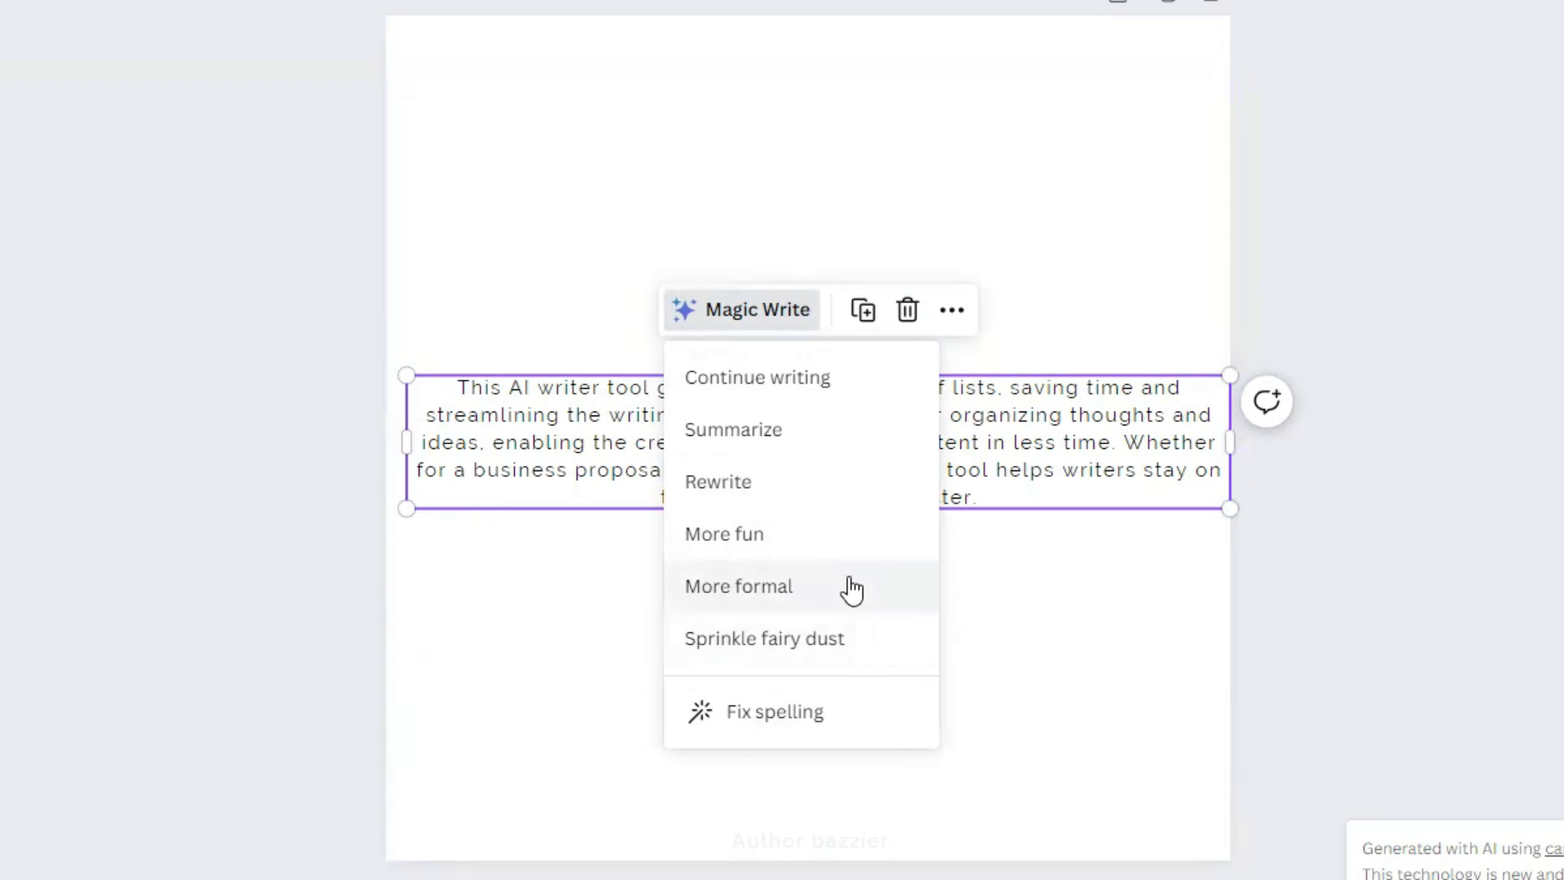
click(860, 653)
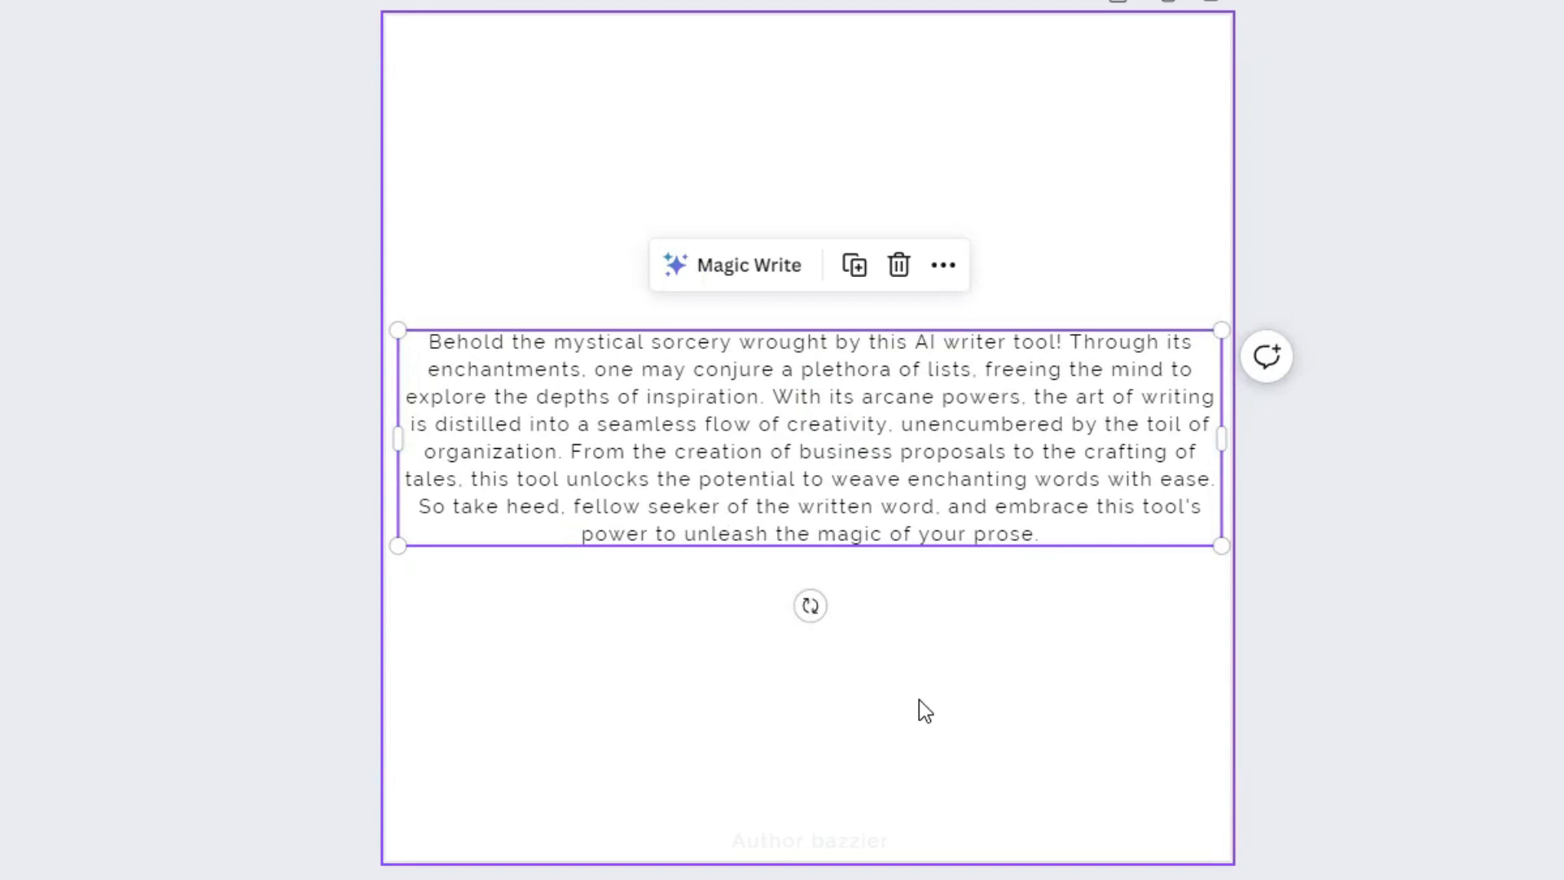
click(1013, 686)
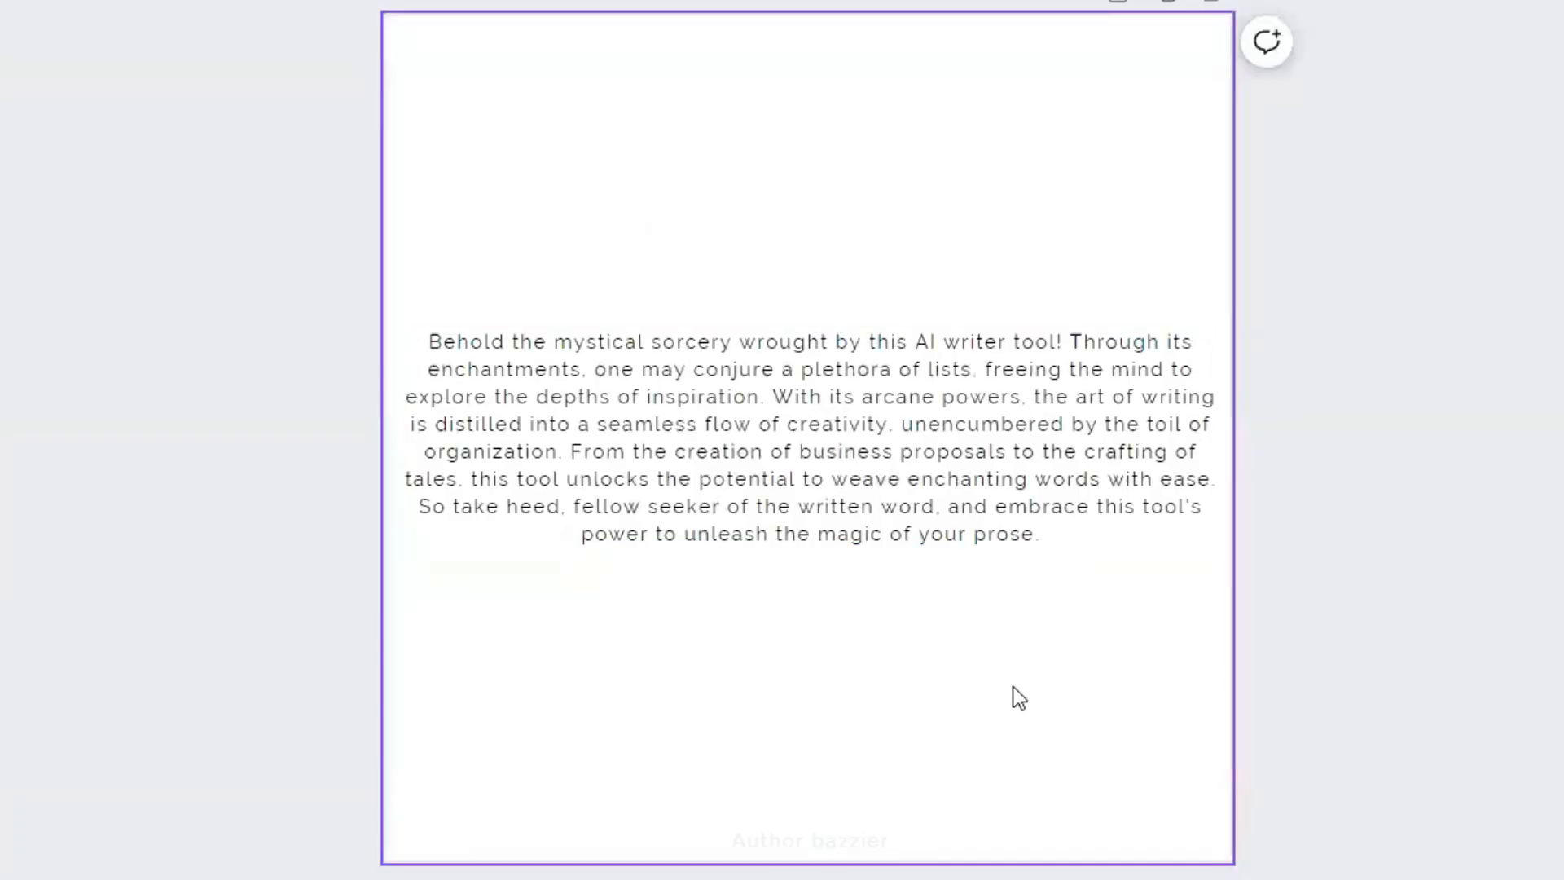
Remove the AI writer paragraph, add a bold "Canva Magic Studio" heading, and centre it horizontally on the page
click(940, 462)
click(896, 262)
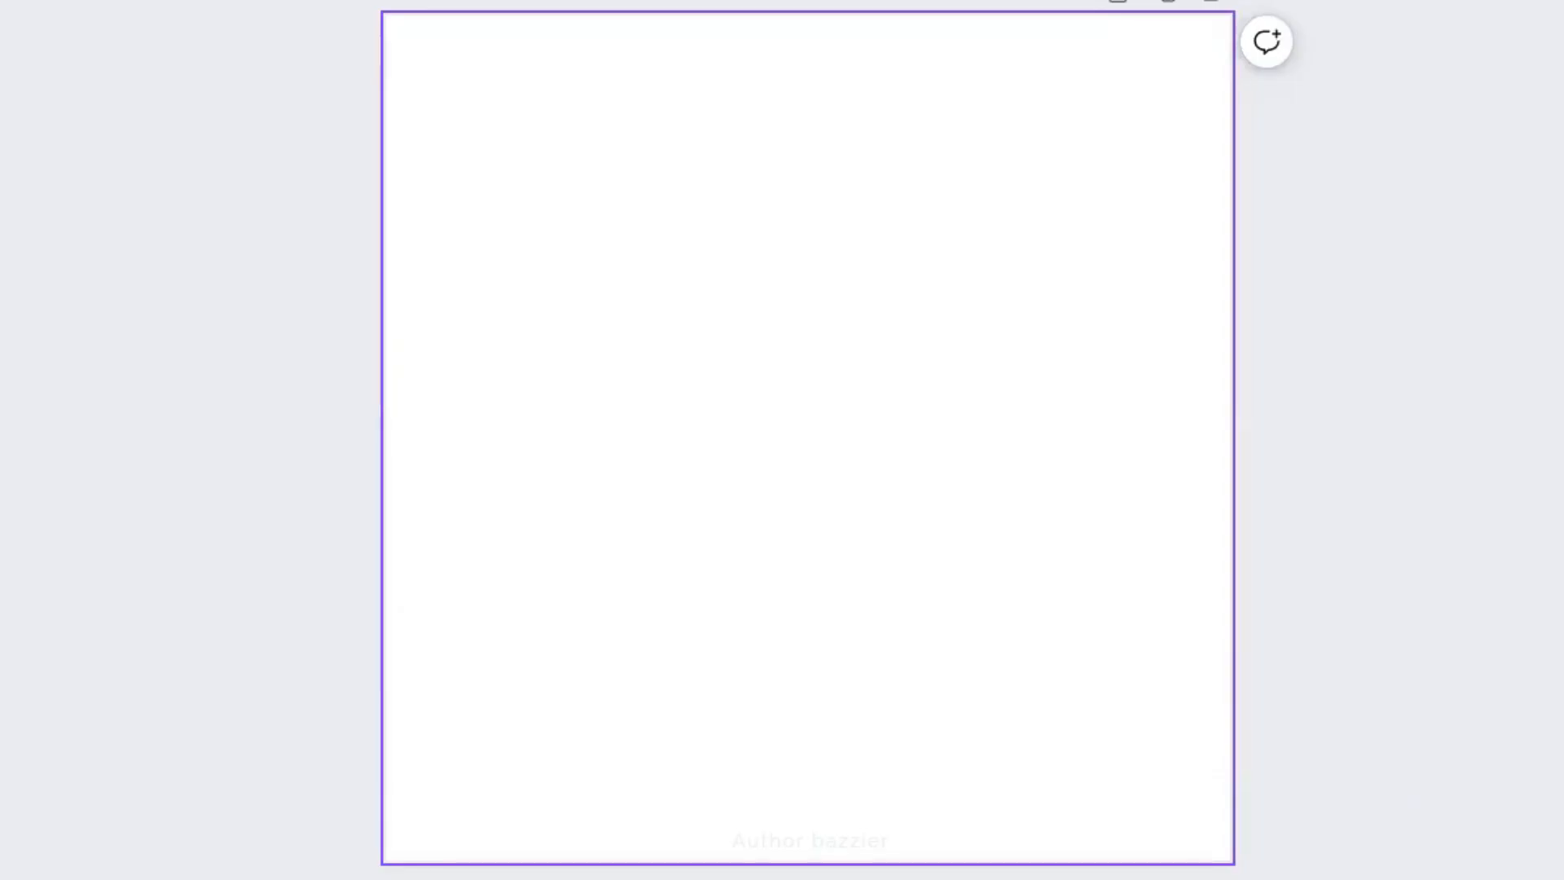
click(2, 106)
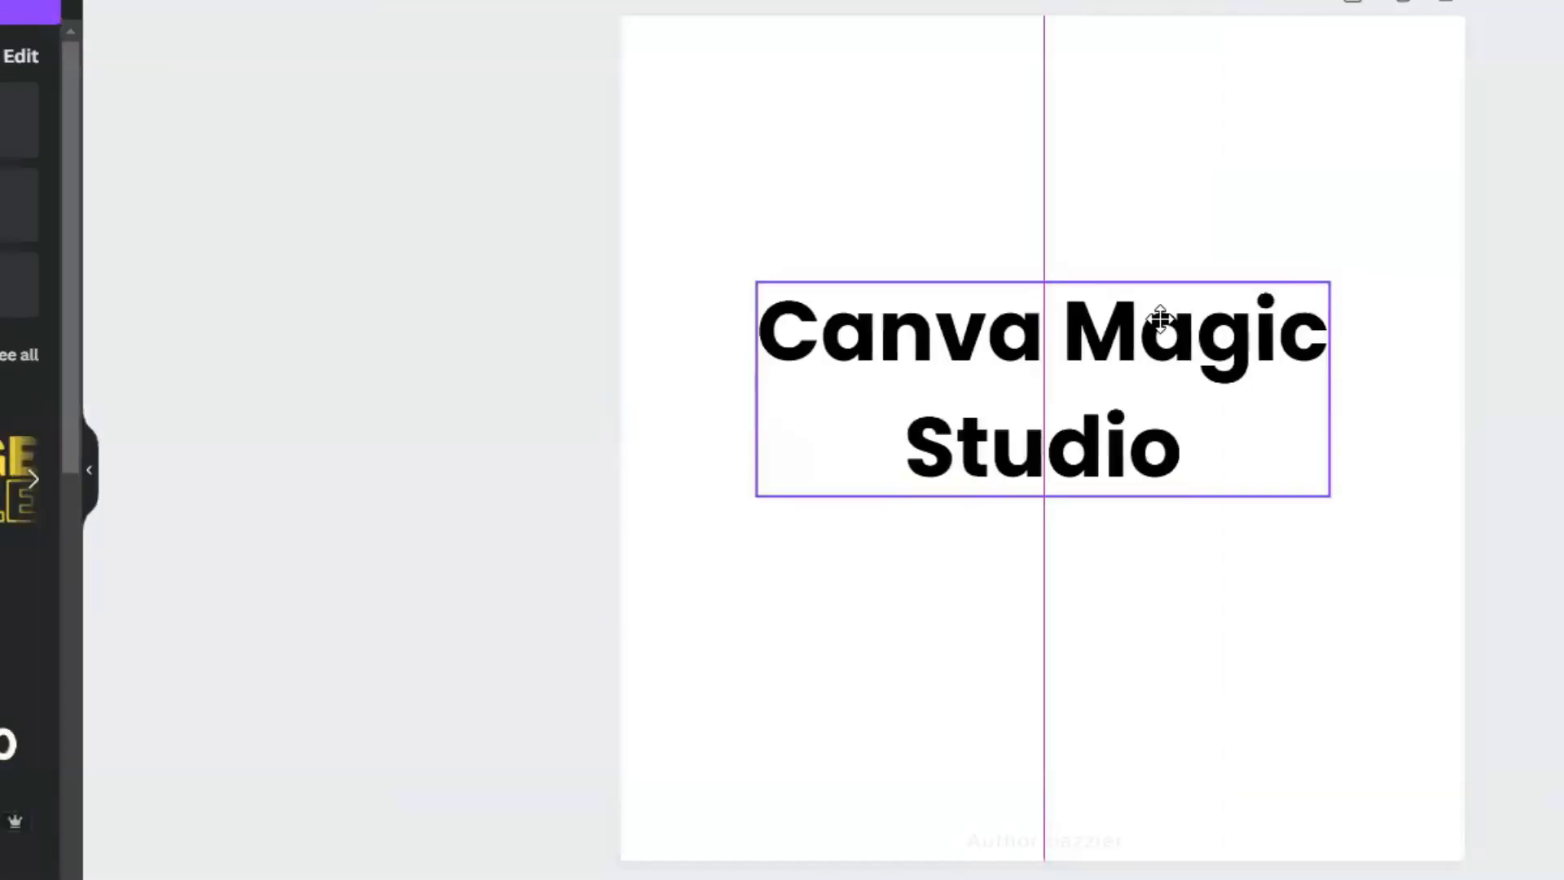
drag(1160, 318, 1160, 341)
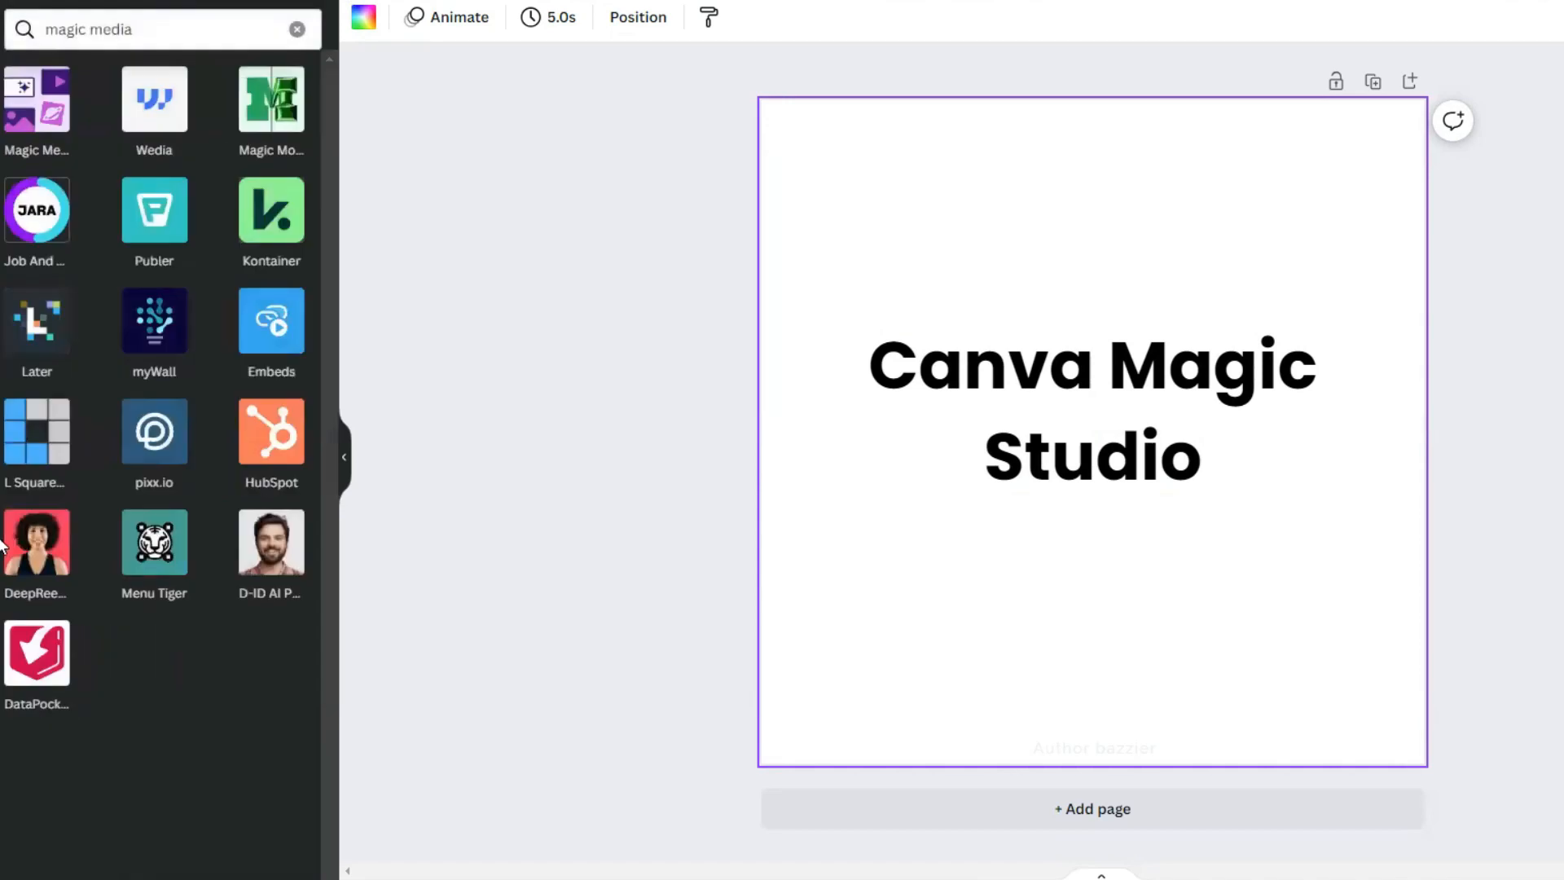
Open the Magic Morph app for the heading and describe the look as "Beautiful, shiny, glossy, foil balloon in yellow color."
click(273, 114)
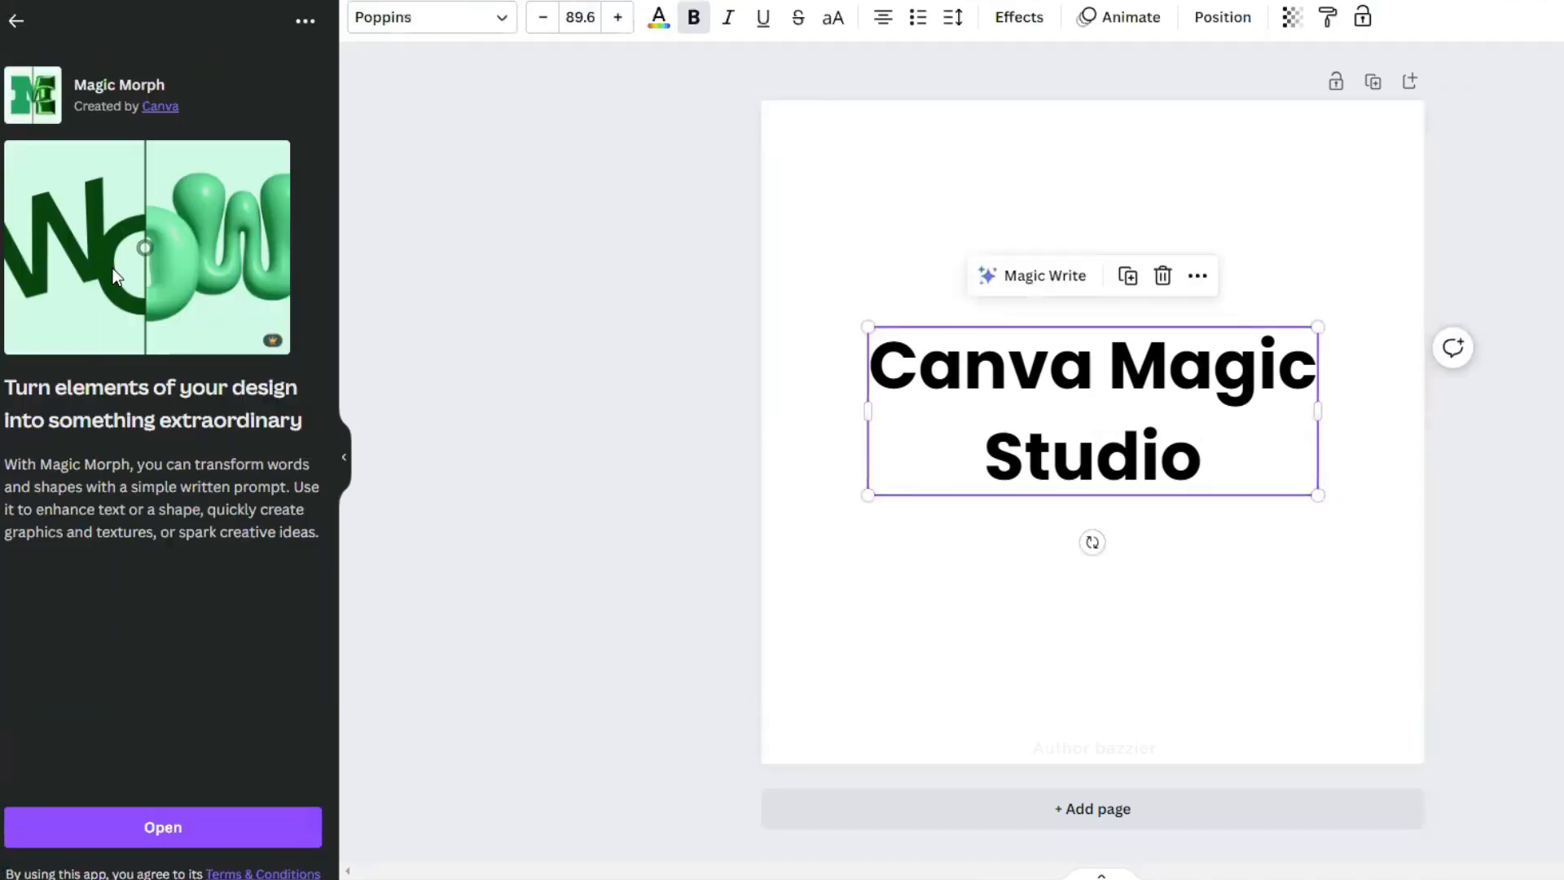
click(202, 837)
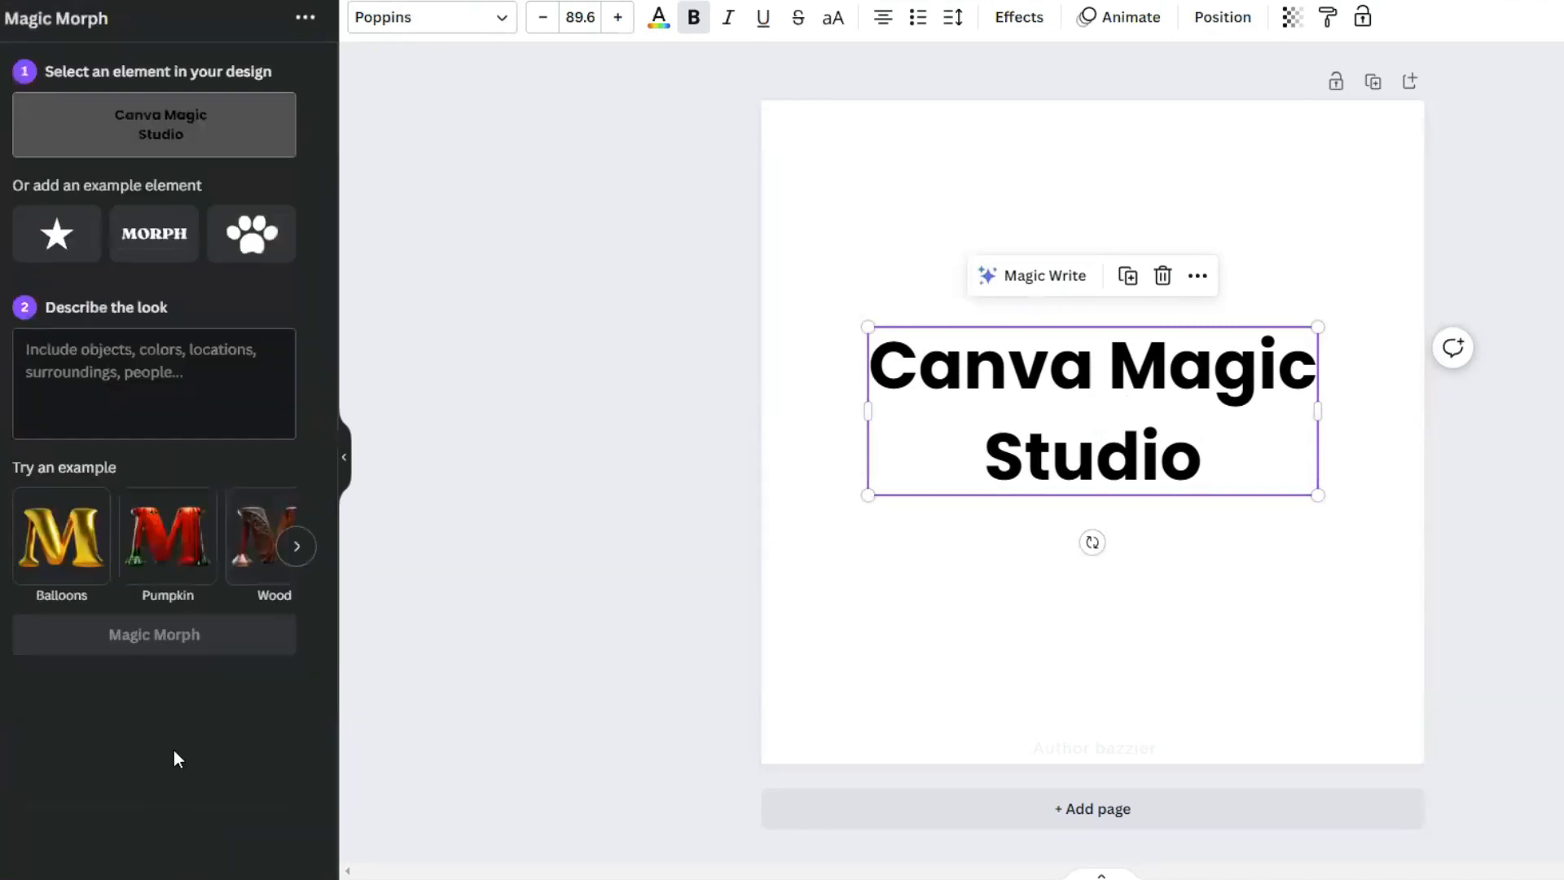
click(225, 402)
text(Beautiful, shiny, glos)
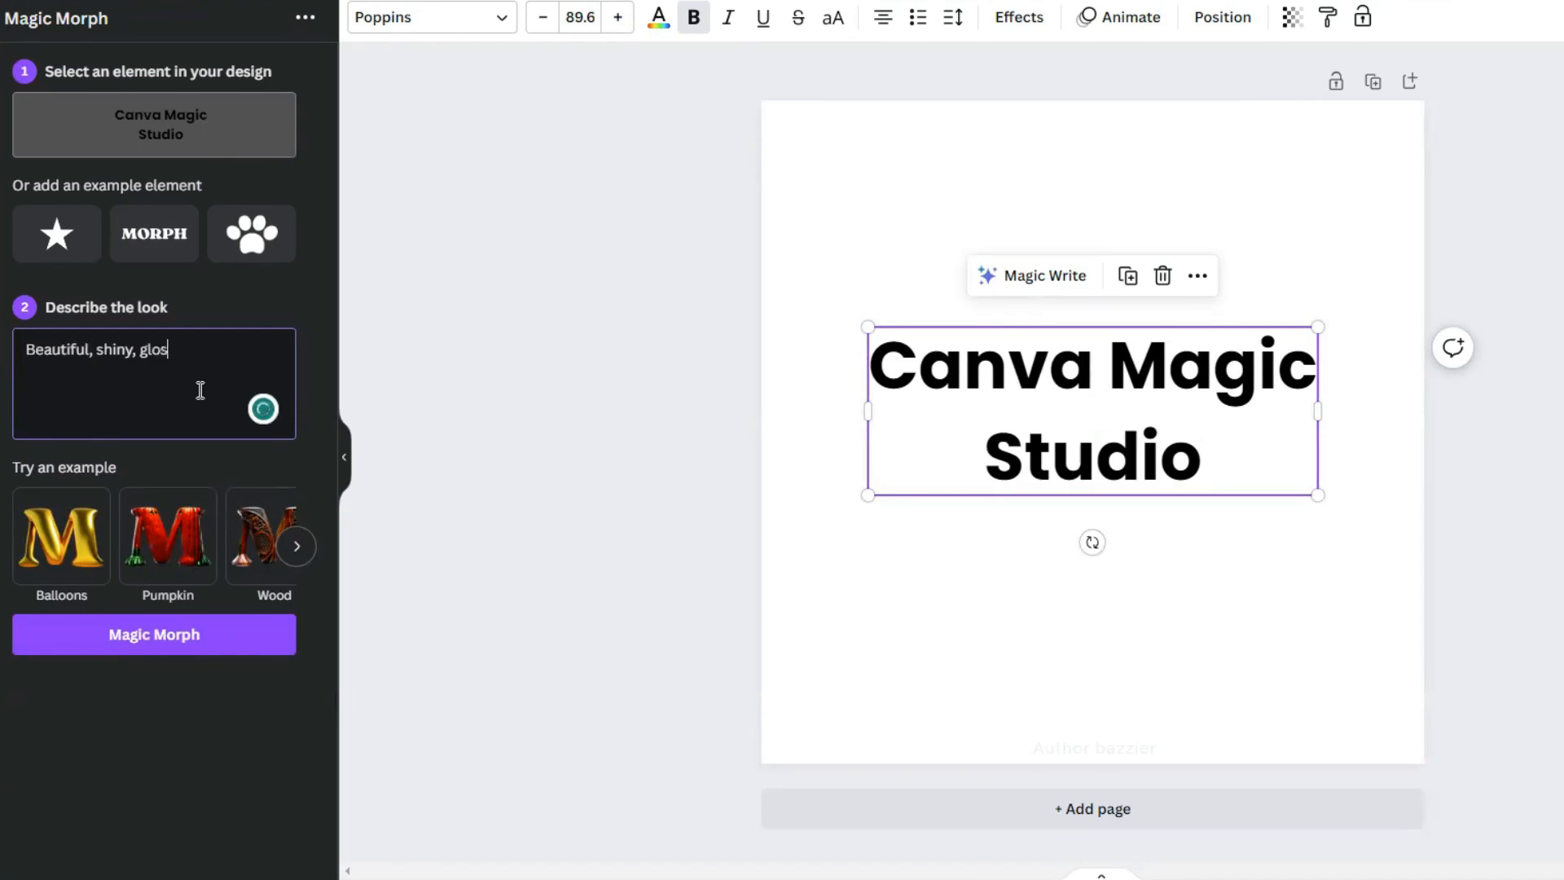
text(sy, foil balloon in yellow color.)
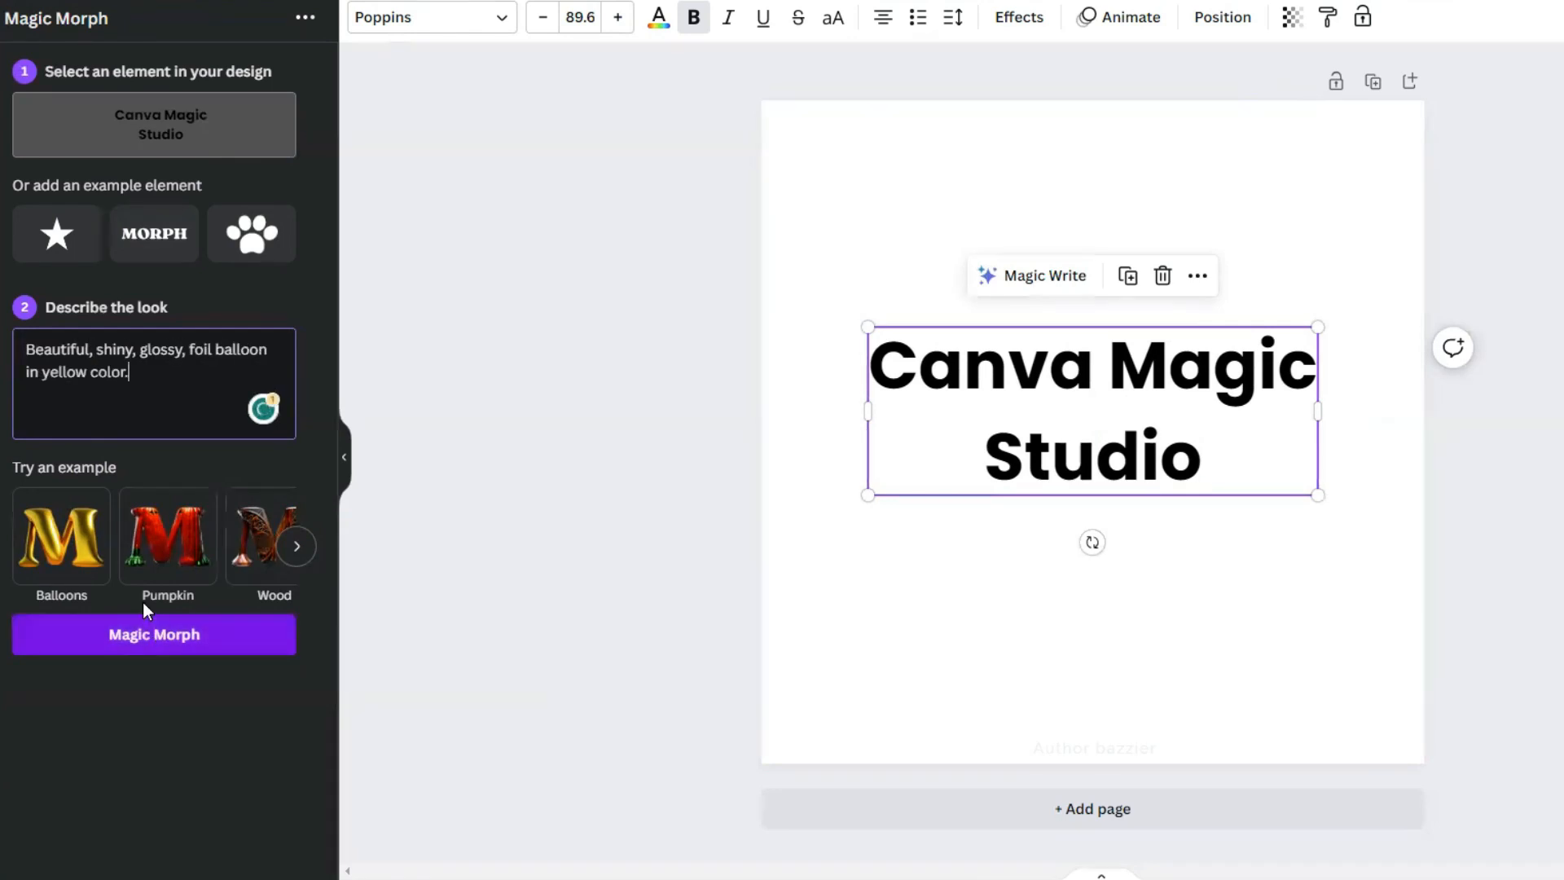
Browse Magic Morph's example styles and generate variations of the heading from the yellow foil balloon description
click(296, 547)
click(296, 547)
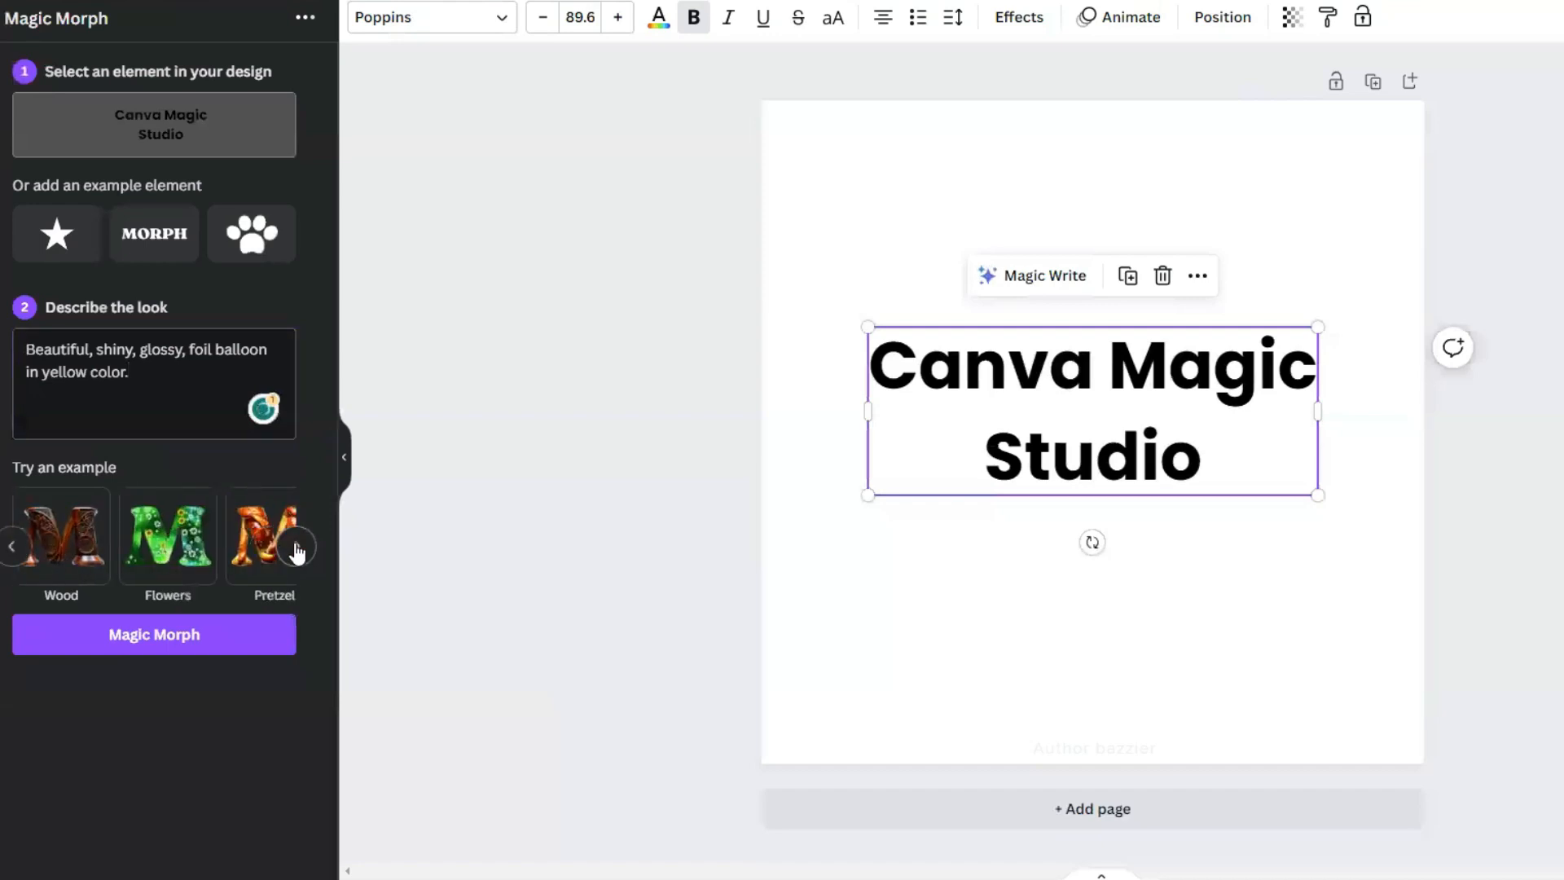
drag(149, 377, 15, 351)
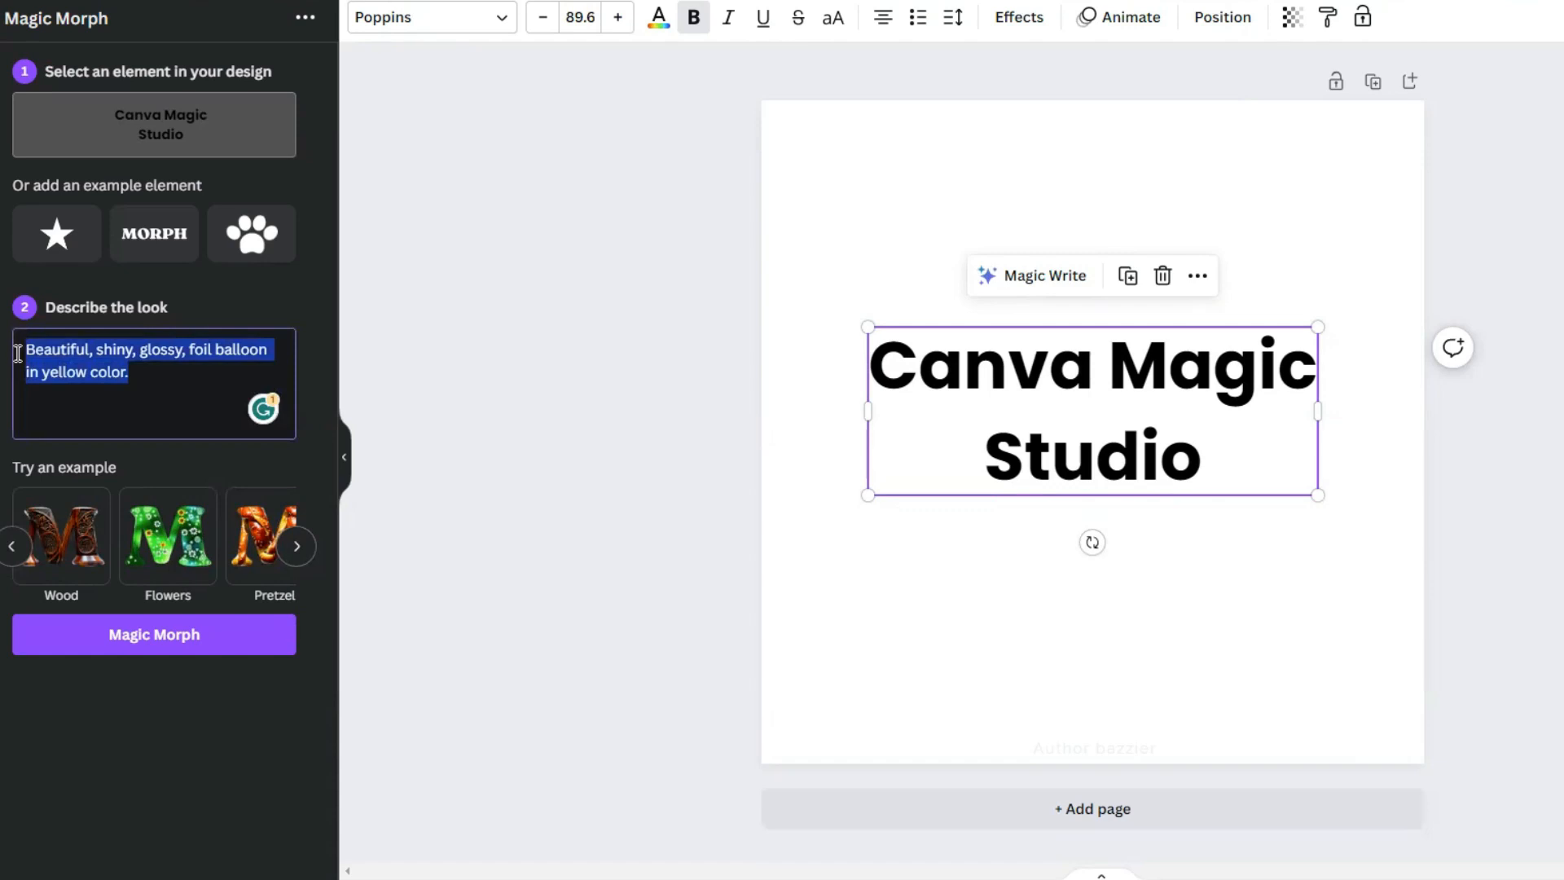
click(164, 635)
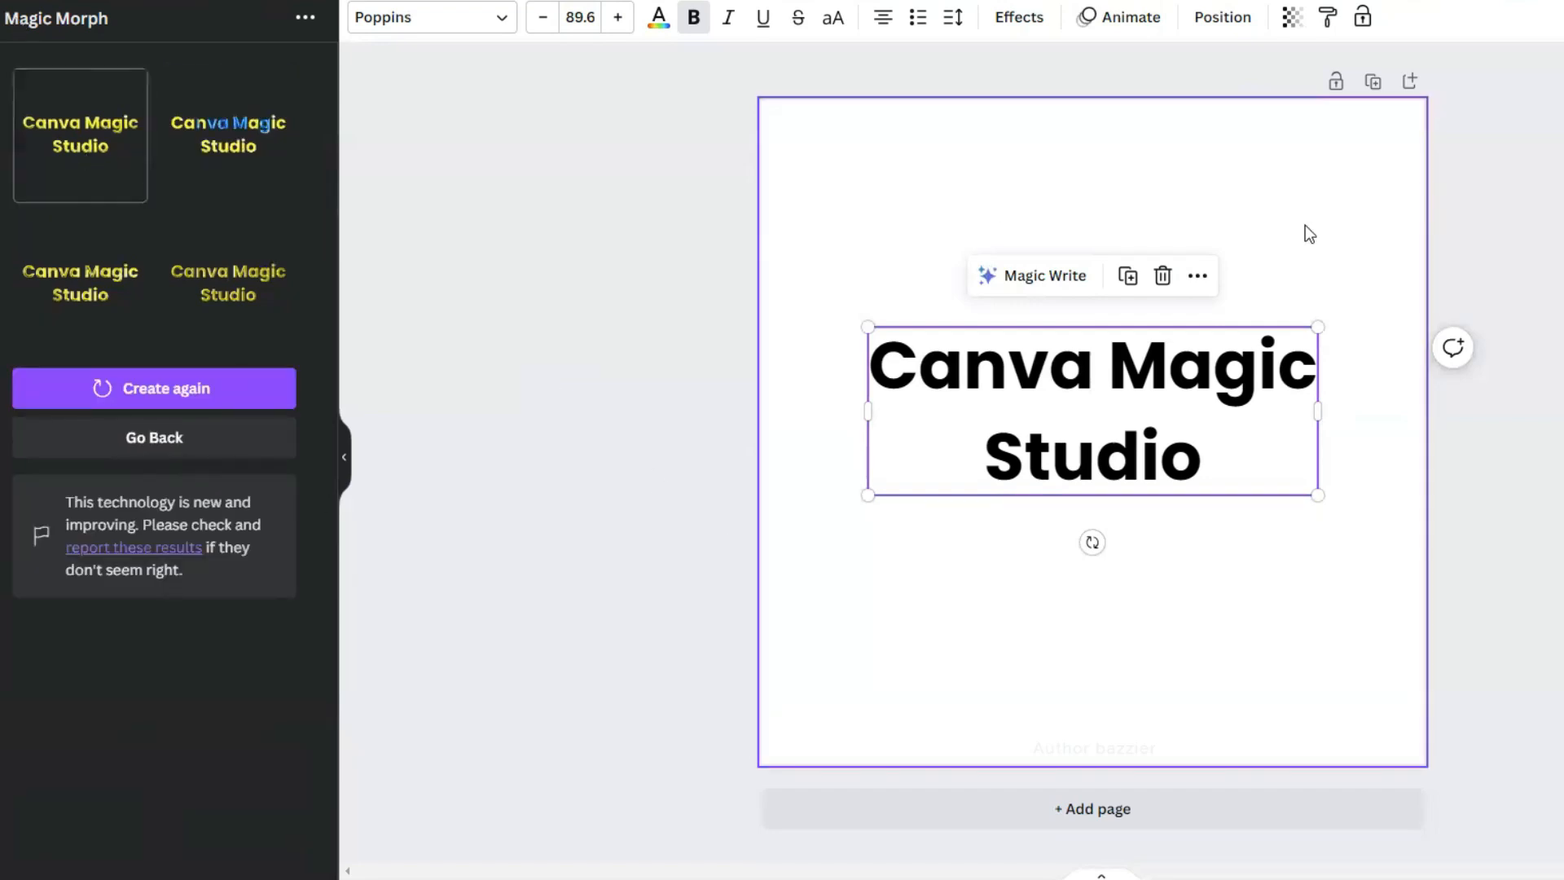
Place a yellow Magic Morph result on the page, enlarge it, and arrange it above the black heading
click(1239, 548)
click(67, 134)
drag(1092, 432, 1016, 201)
drag(1148, 260, 1497, 687)
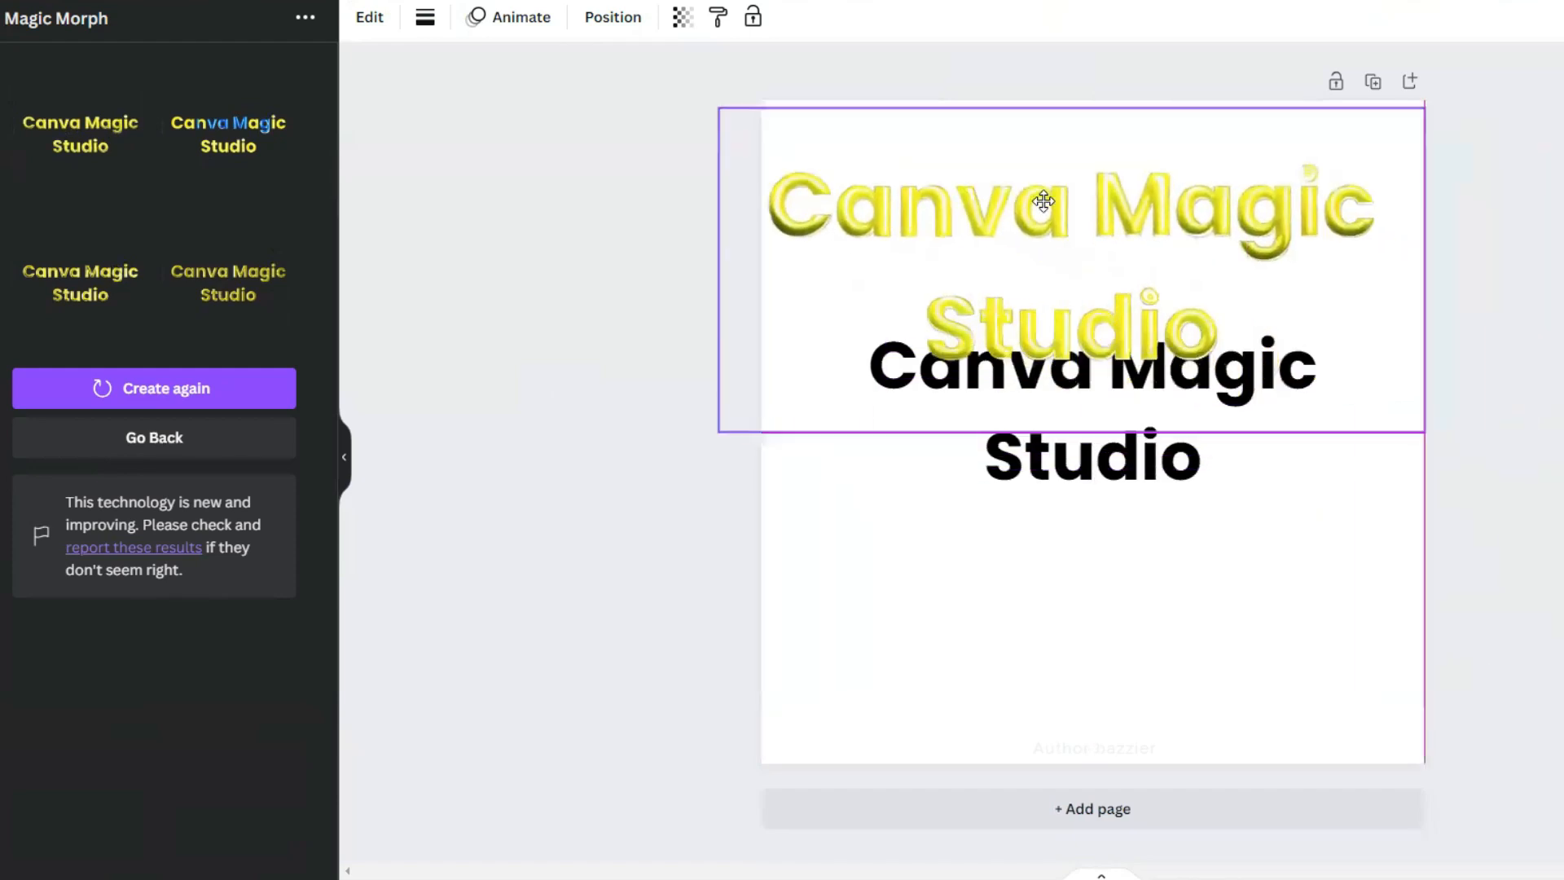
click(1092, 367)
click(873, 214)
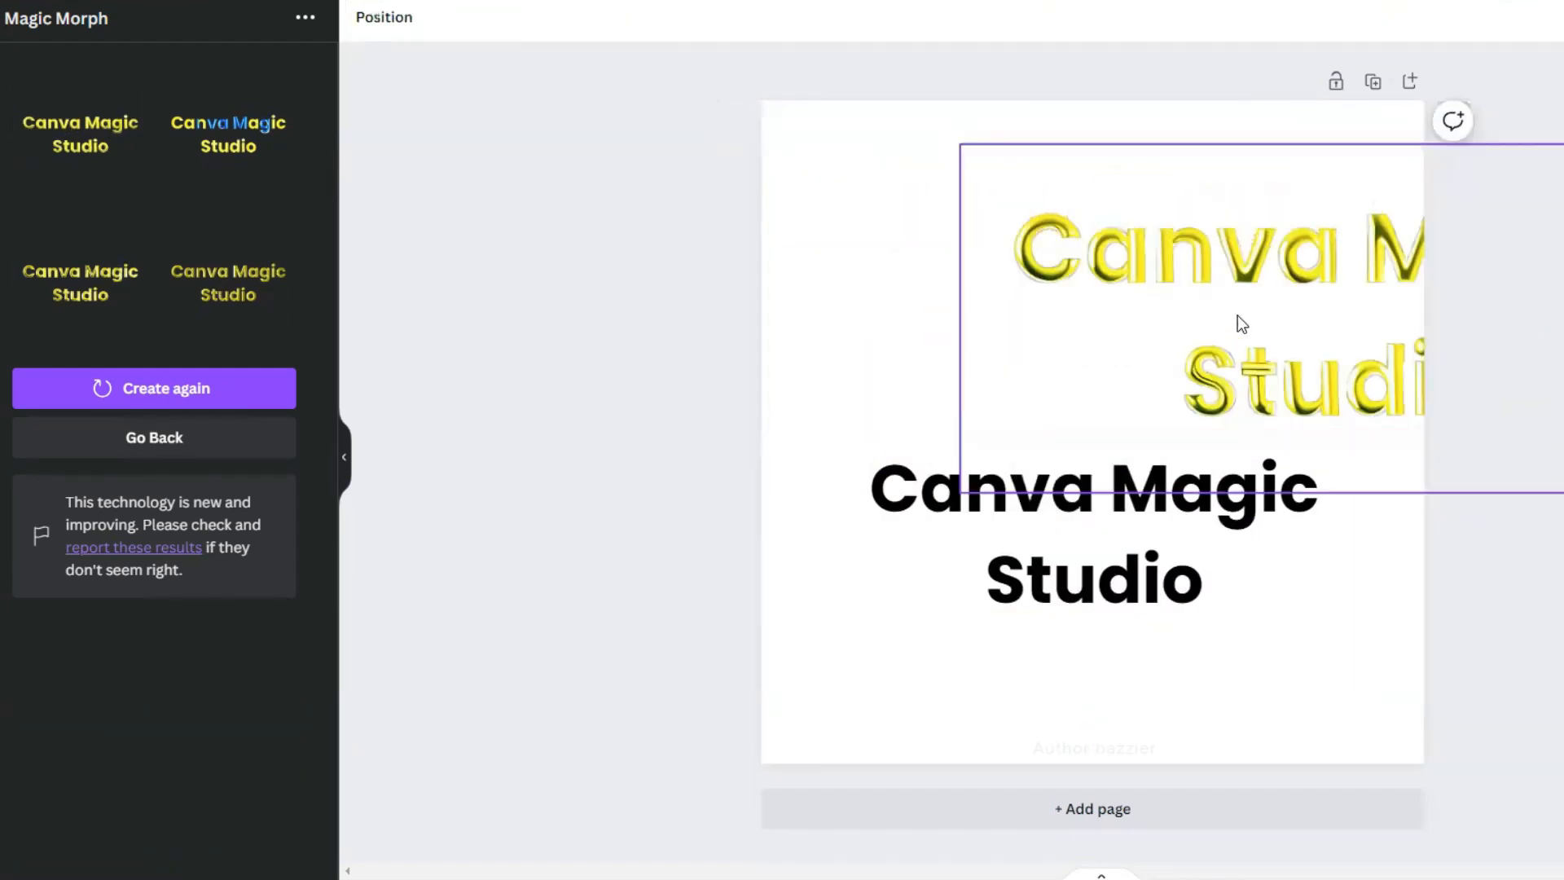
Enlarge the yellow balloon text, shift it across the page to show its lettering, and scale it back down
click(1259, 269)
drag(1258, 268, 1010, 267)
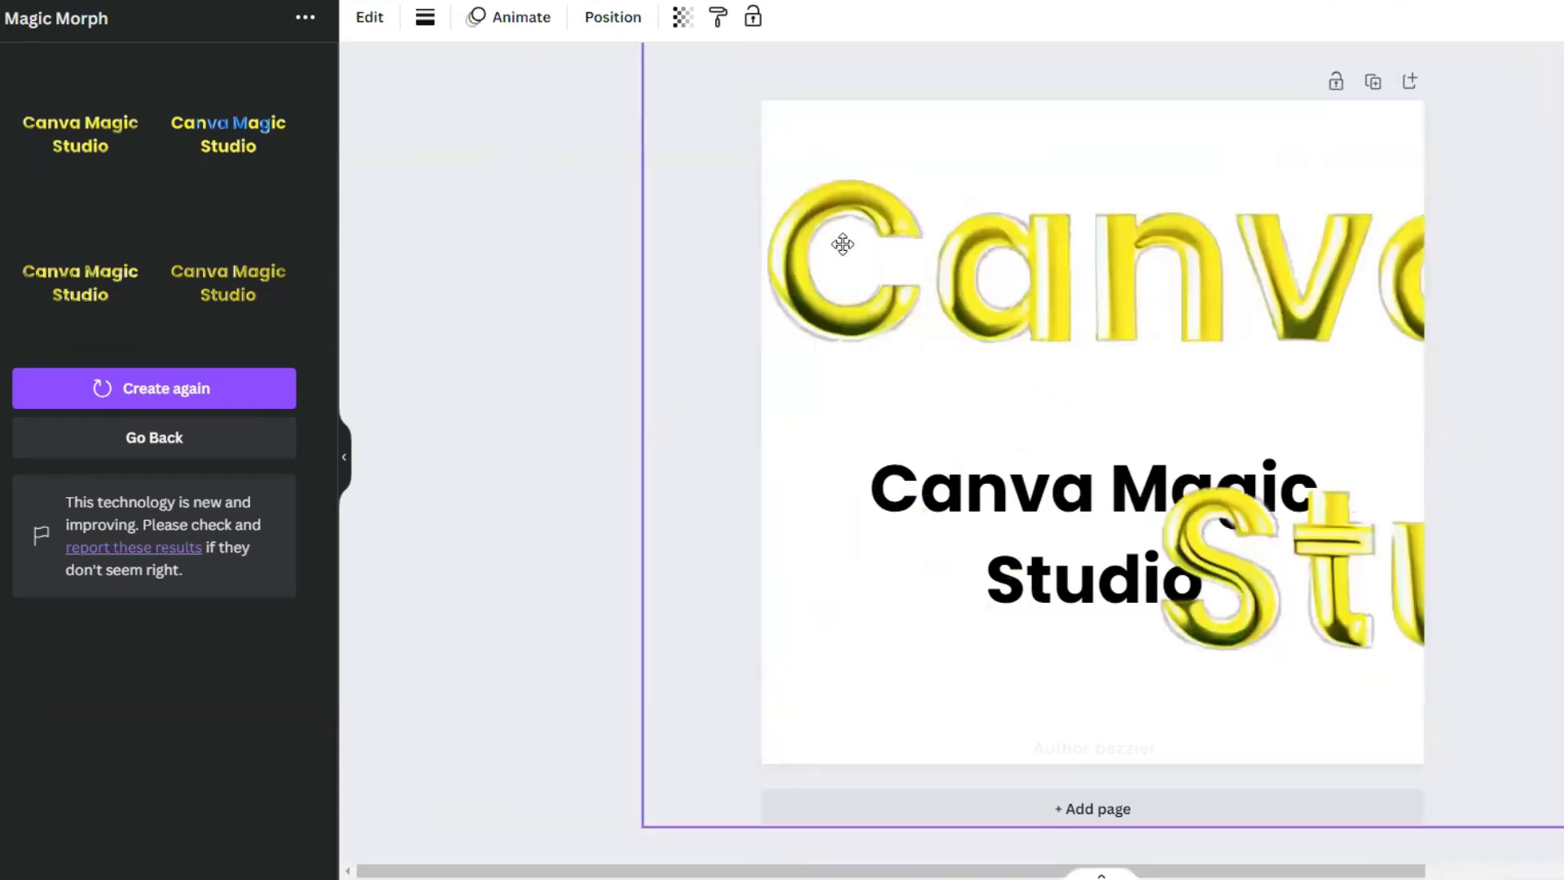
drag(838, 244, 1035, 153)
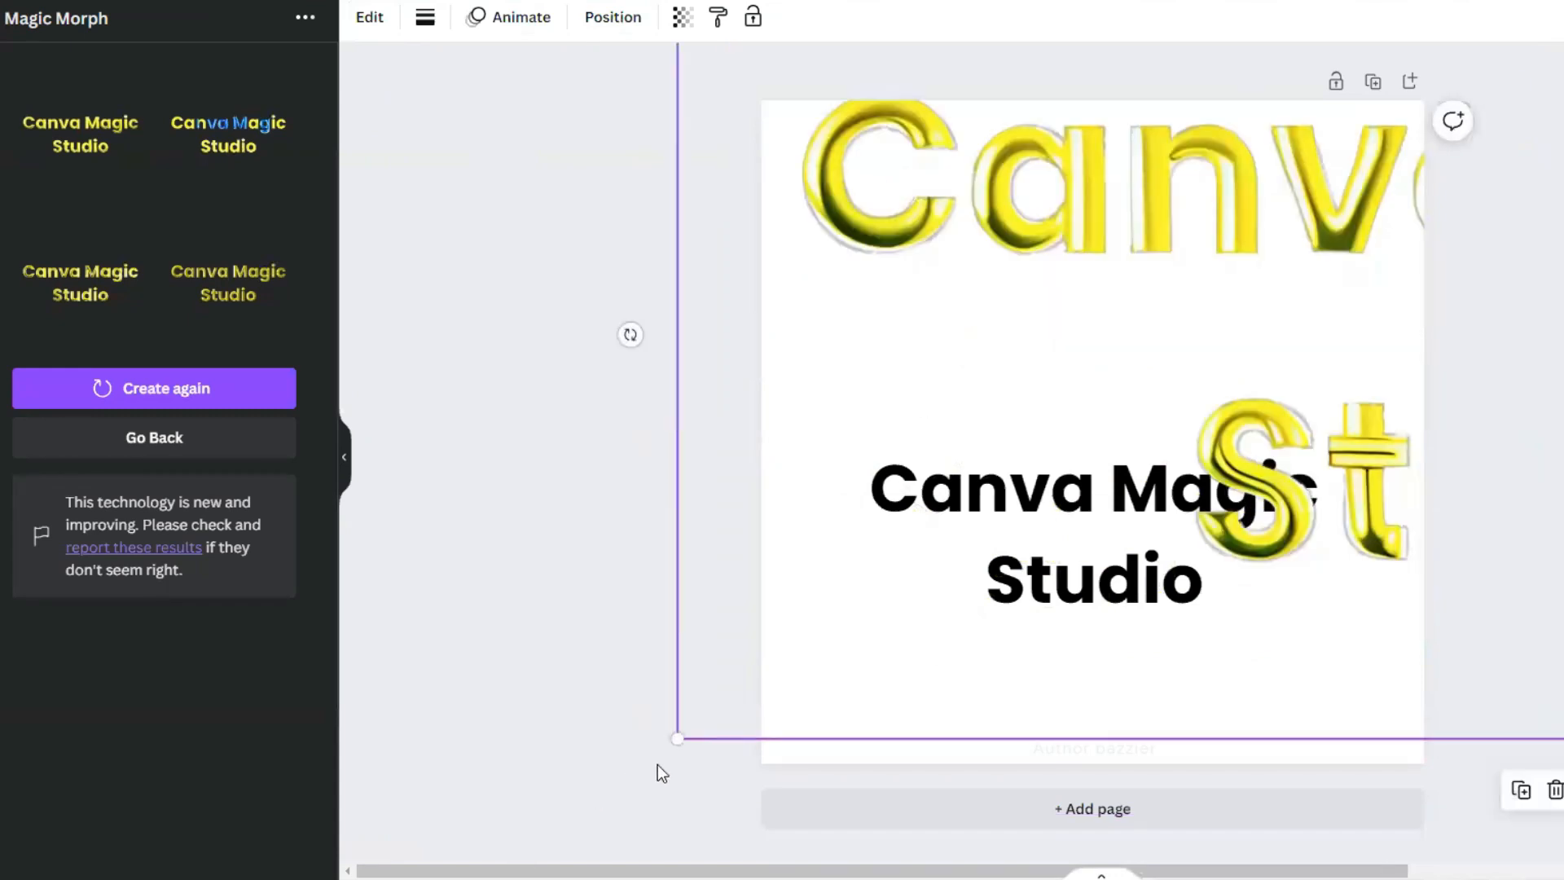
drag(675, 735, 1330, 383)
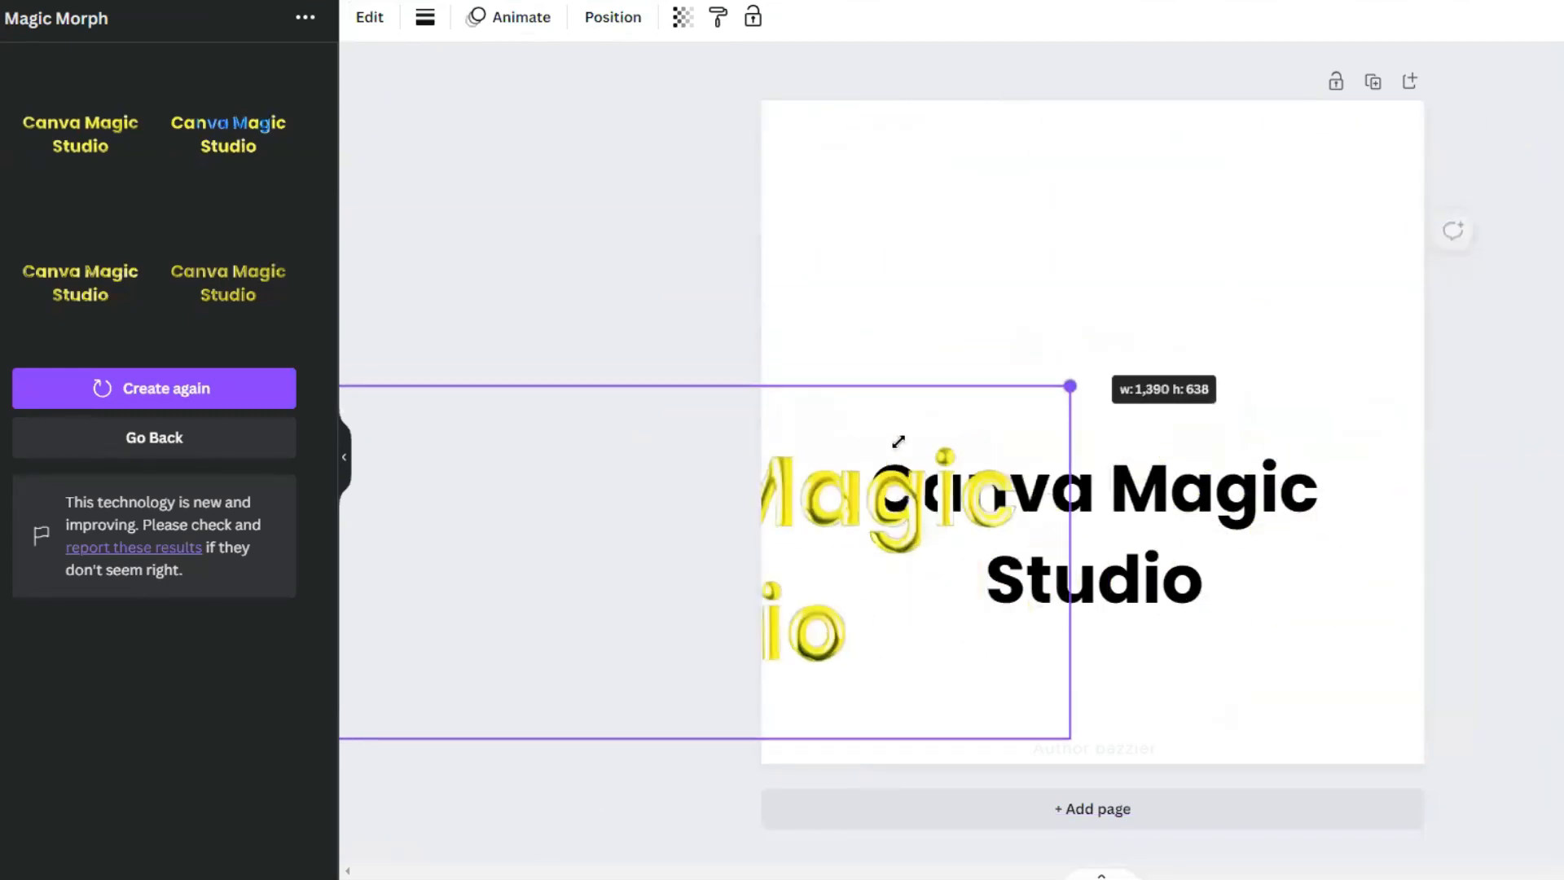
drag(897, 441, 1312, 352)
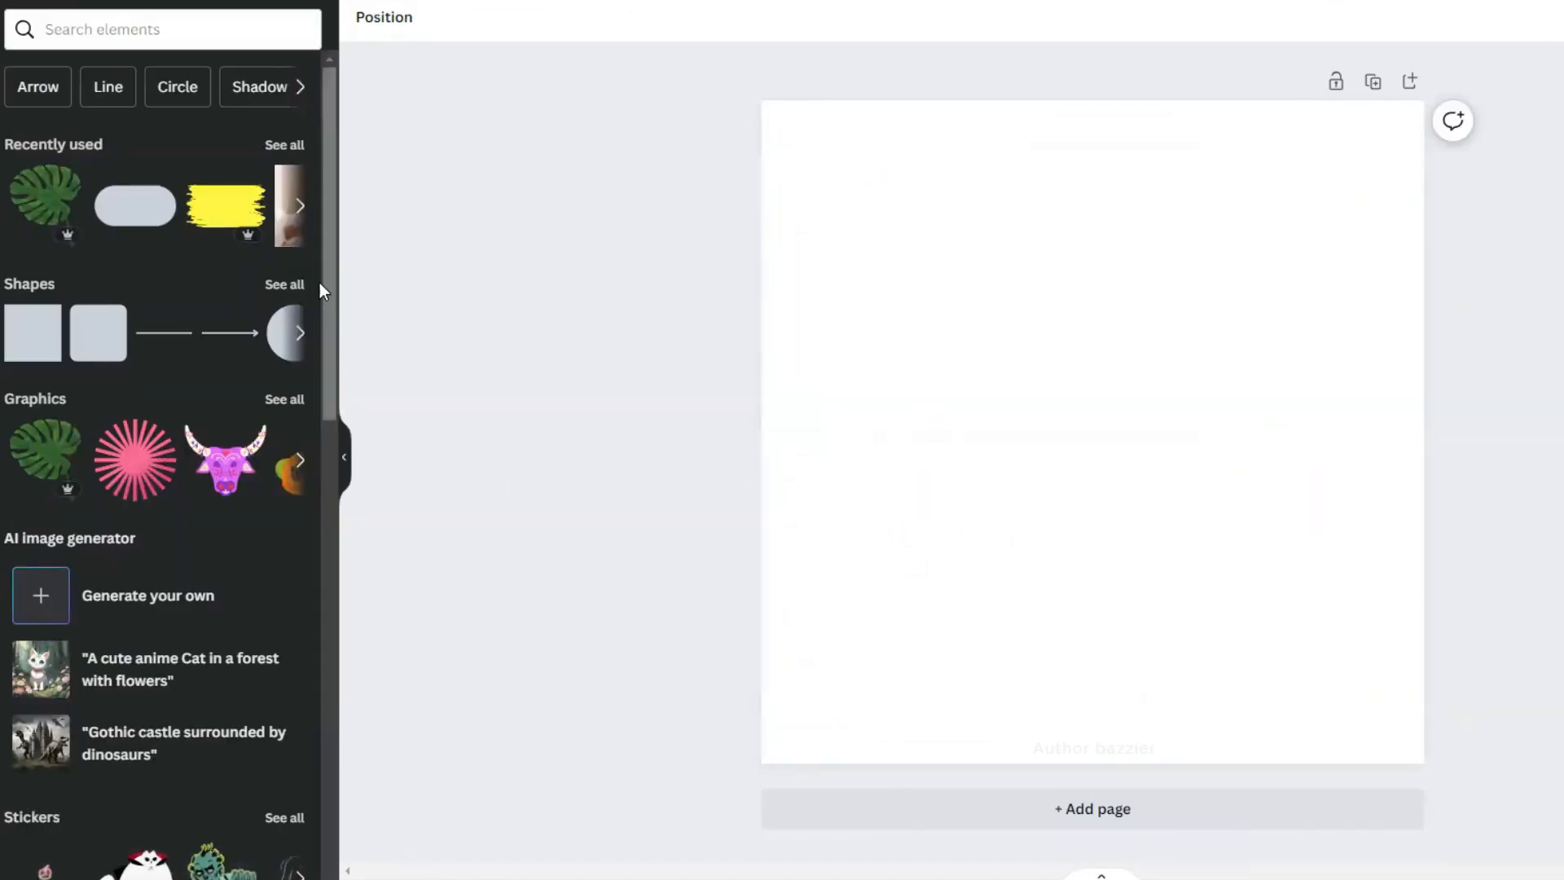
Insert a star shape on the cleared page and generate Magic Morph variations of it with the Balloons example
click(285, 284)
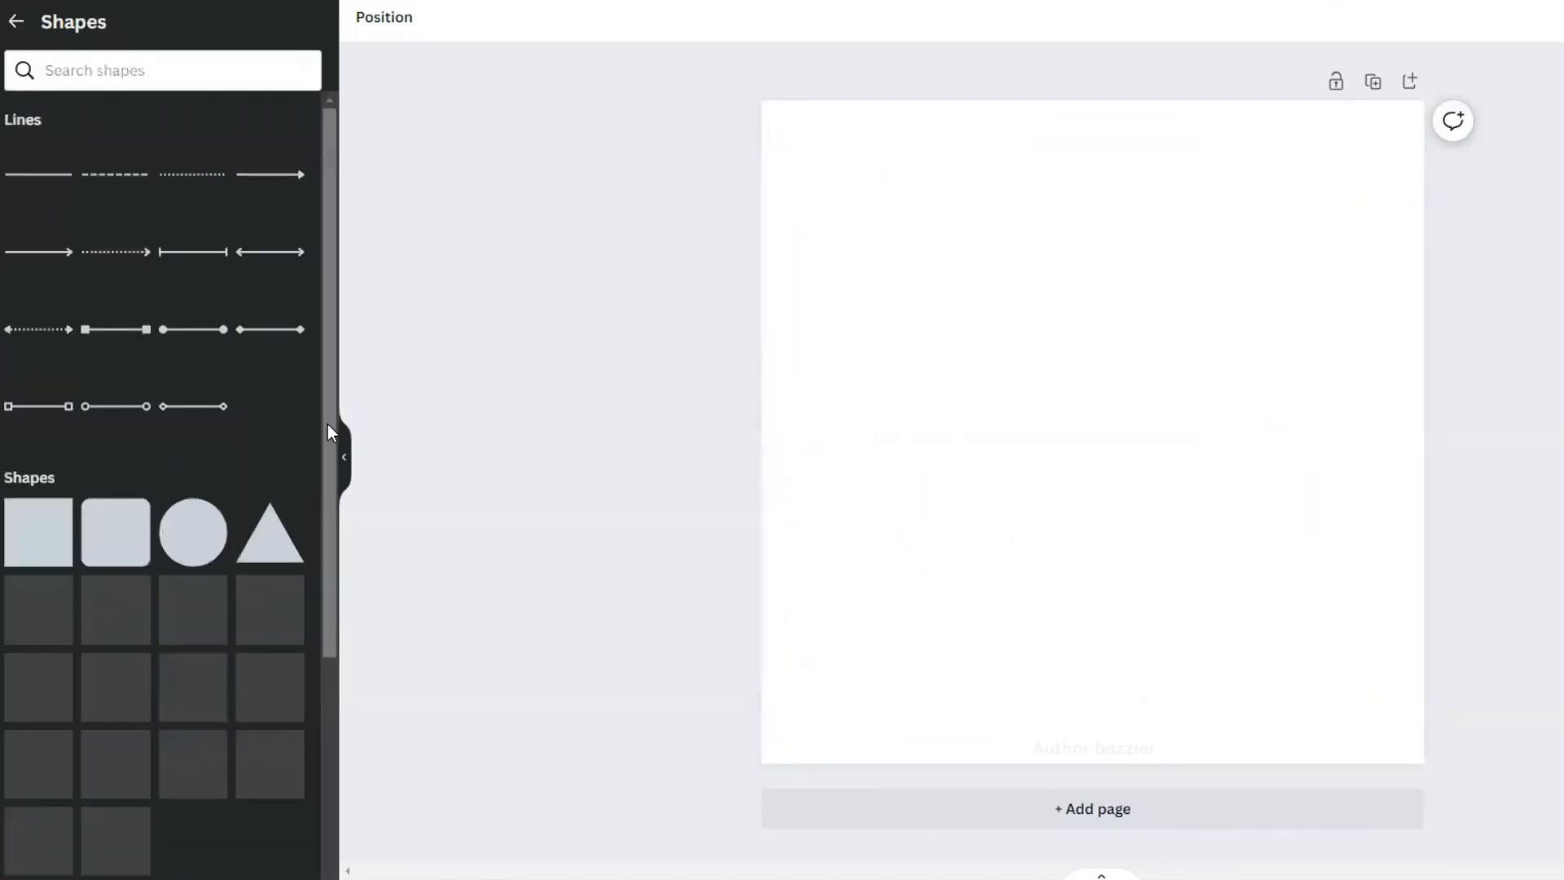
click(277, 707)
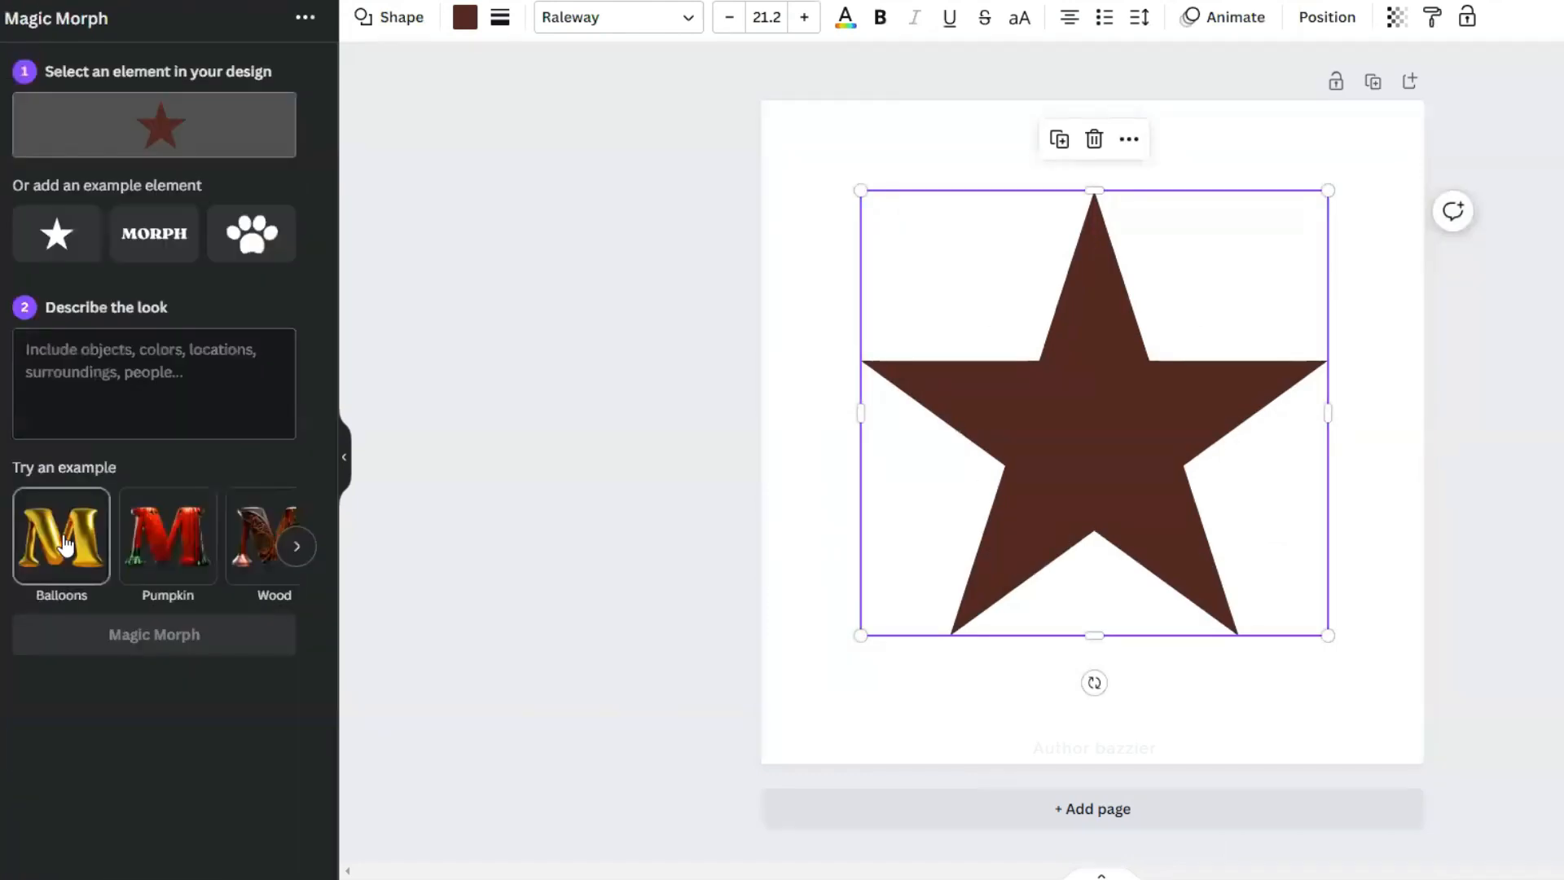
click(65, 542)
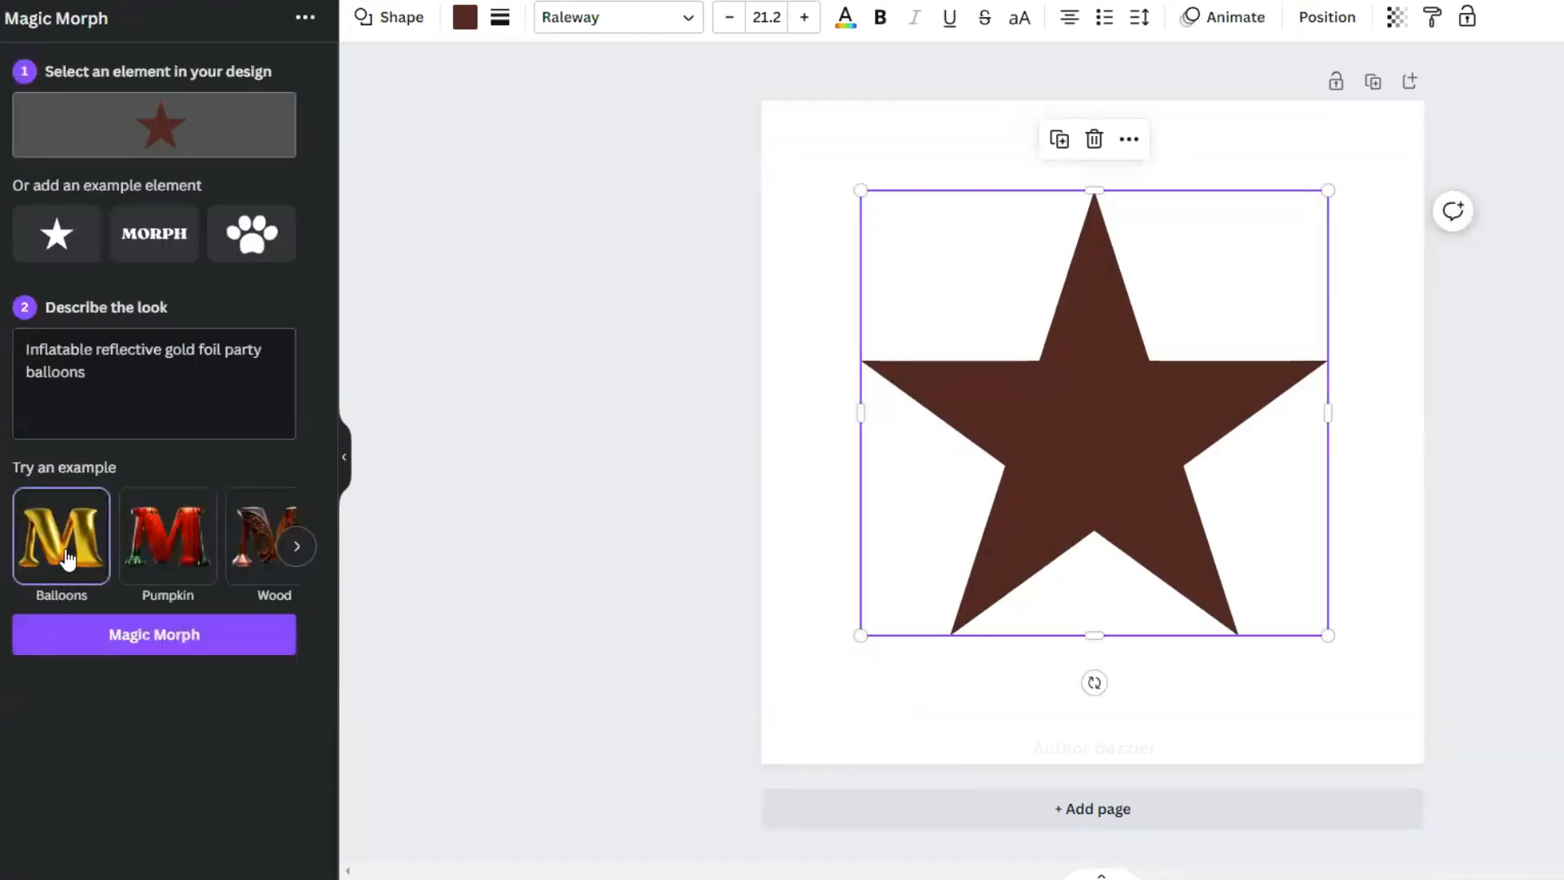
click(163, 636)
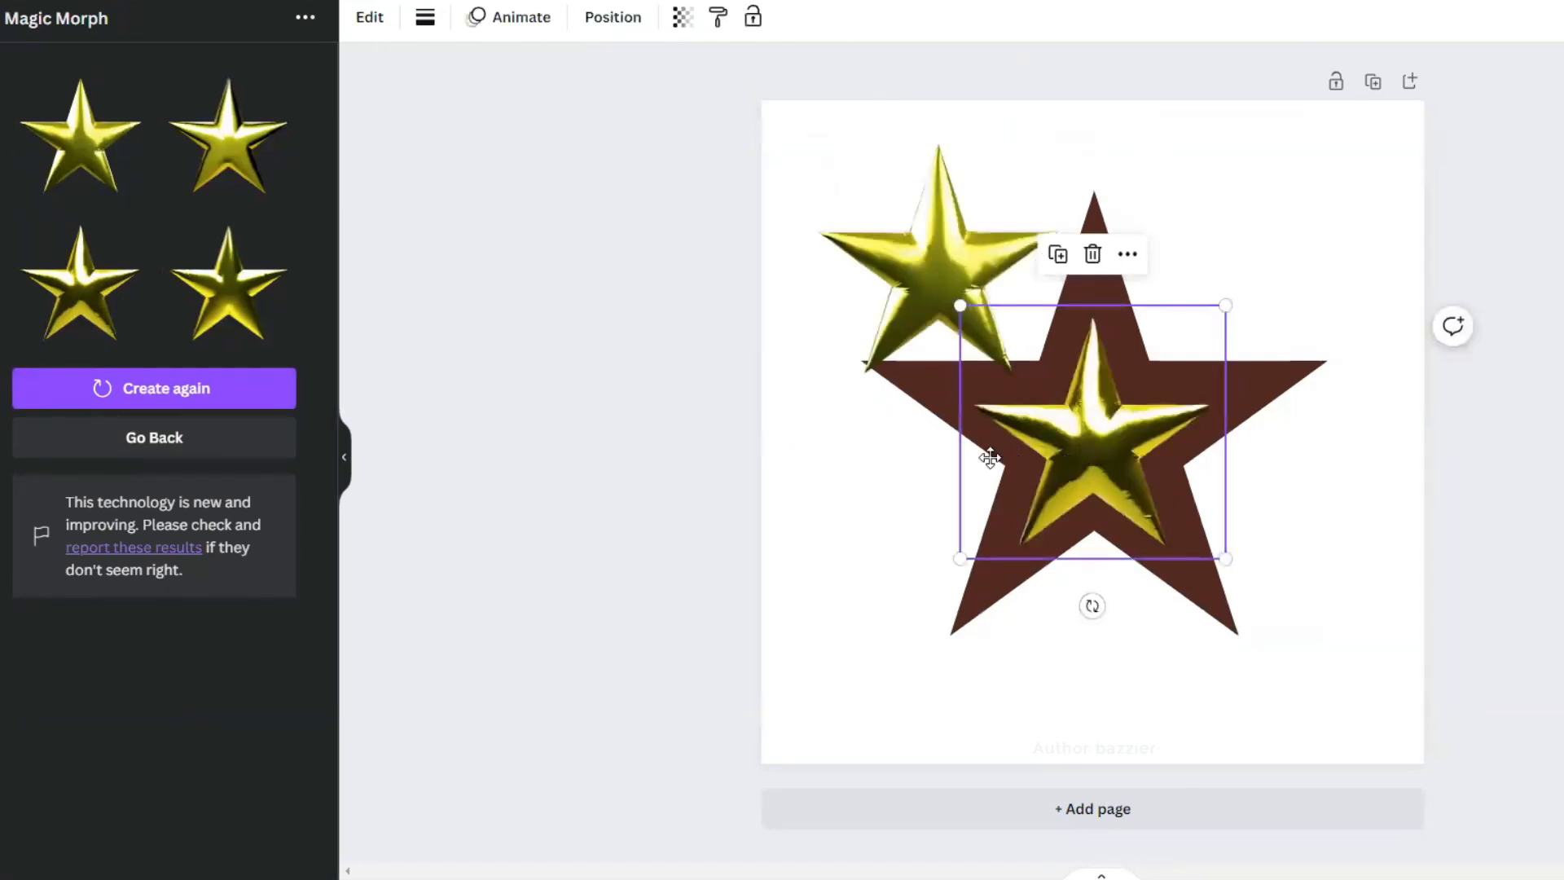
Replace the brown star and the extra result with one enlarged gold balloon star, and deselect it
drag(988, 457, 866, 475)
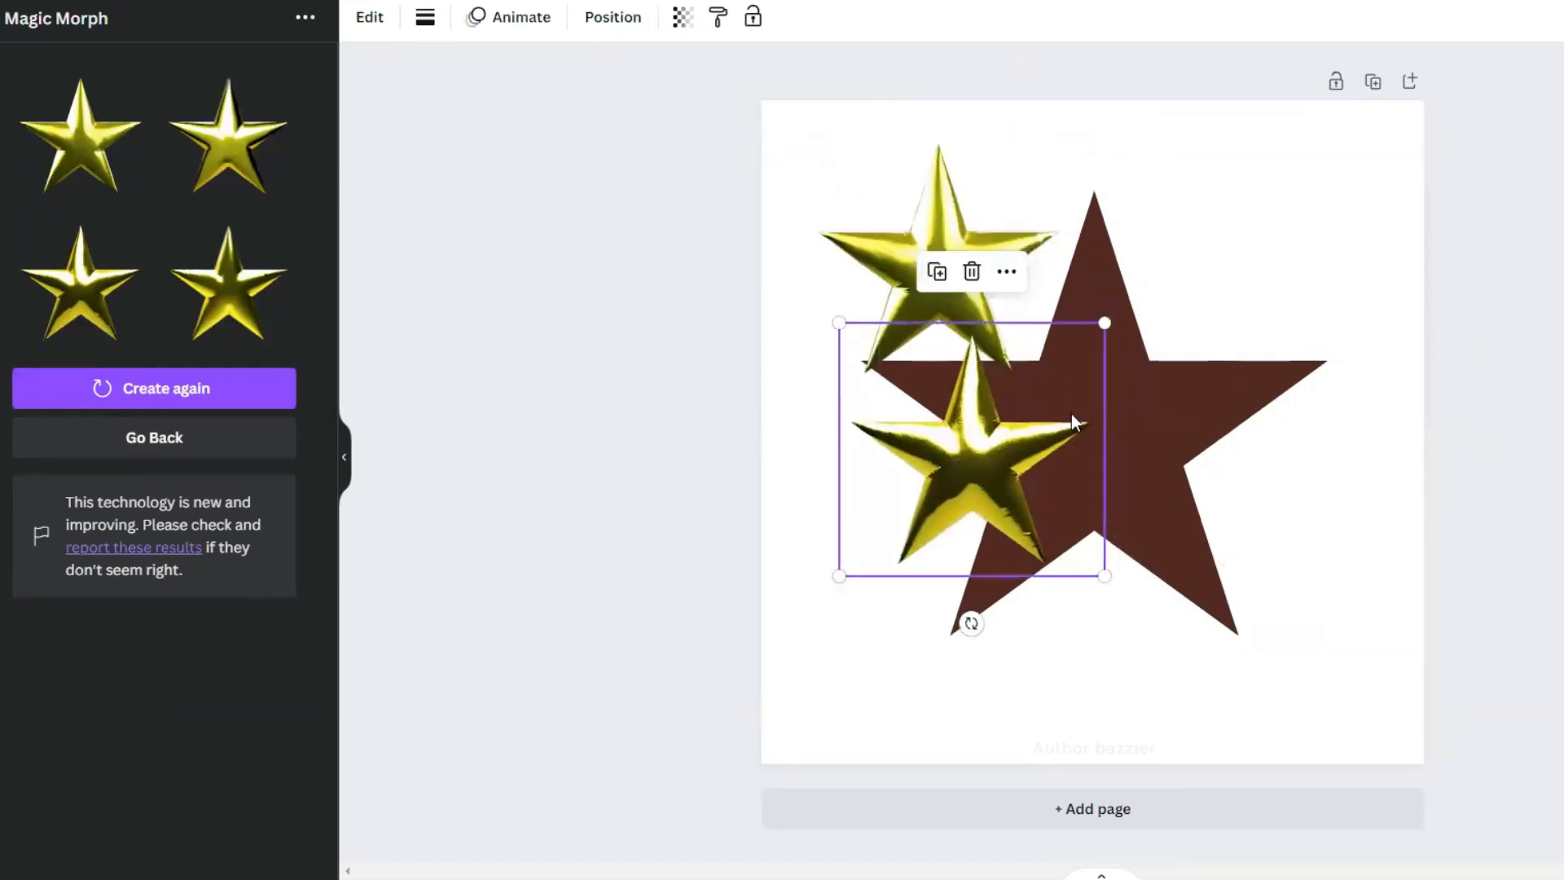
click(1235, 413)
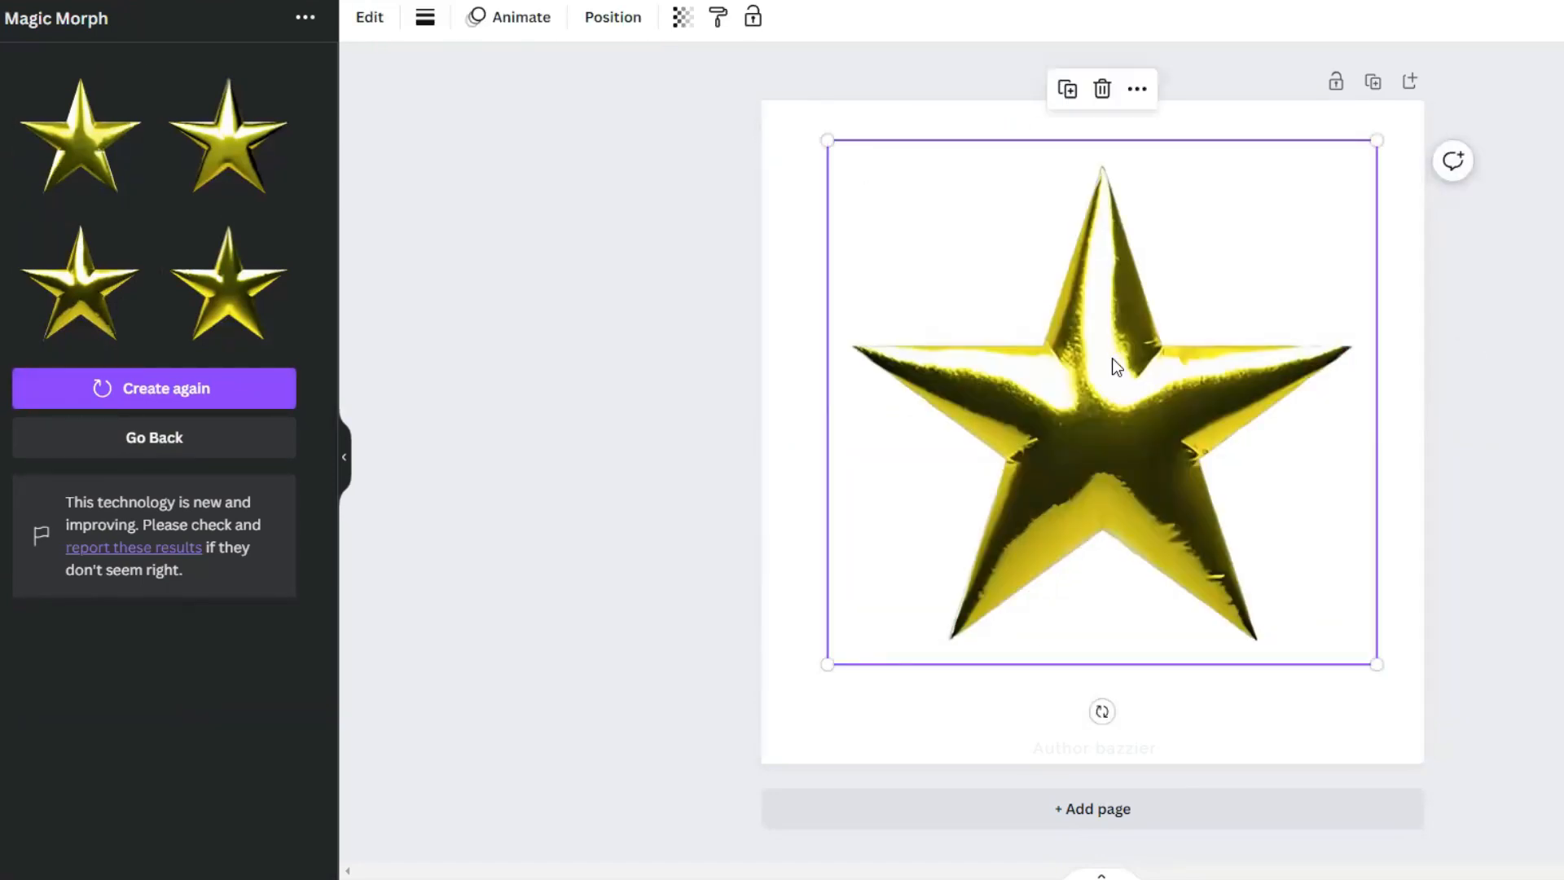
click(652, 603)
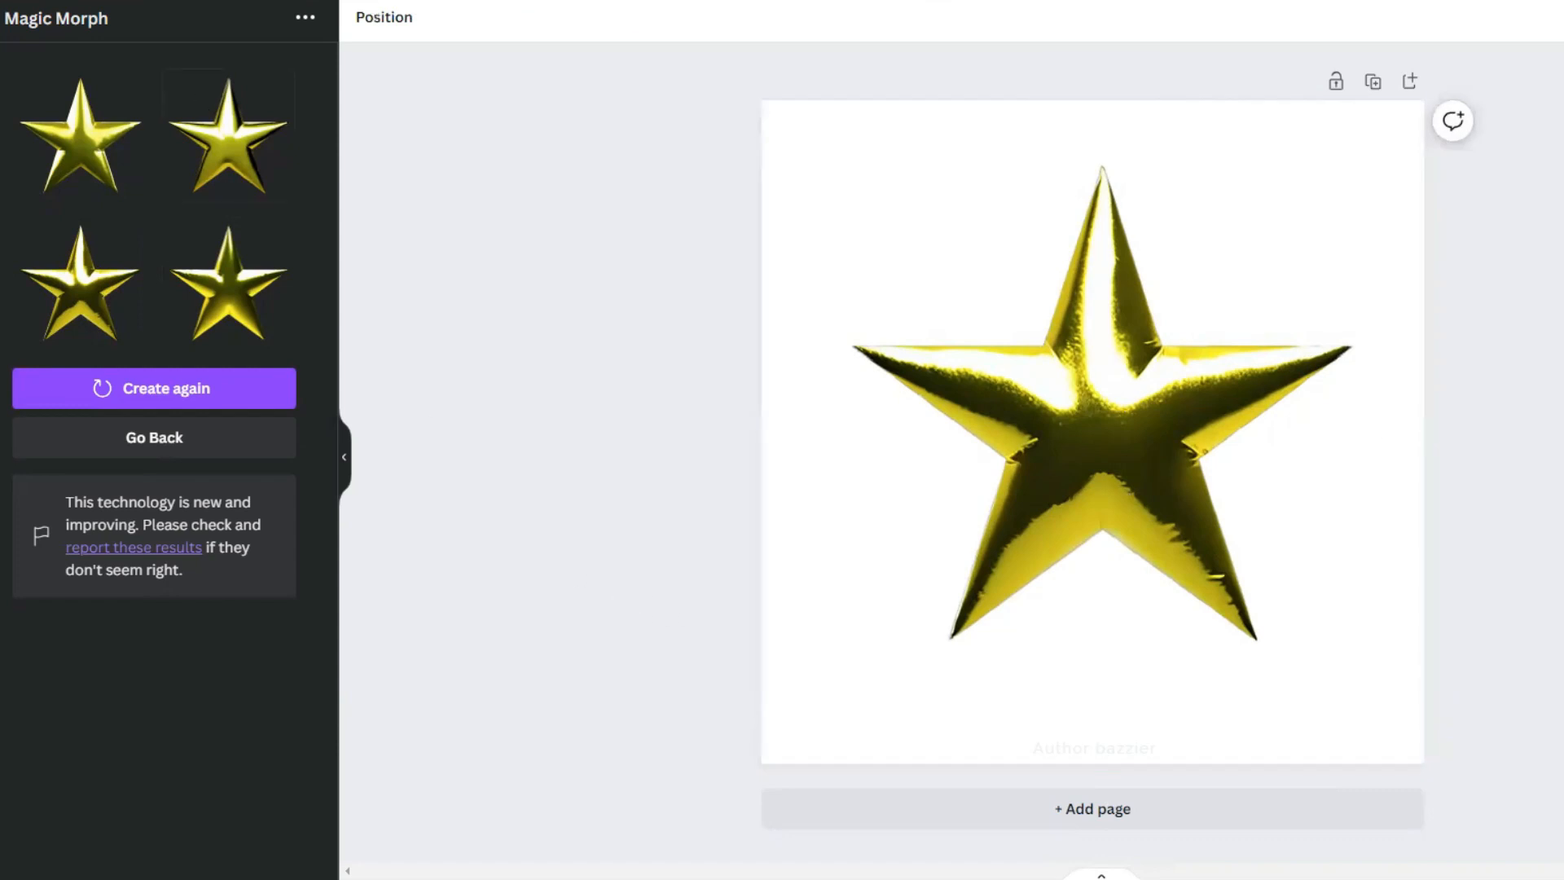
Replace the star with the parrot photo, align it with the page's upper-left corner, and enlarge it to the full page width
click(1169, 411)
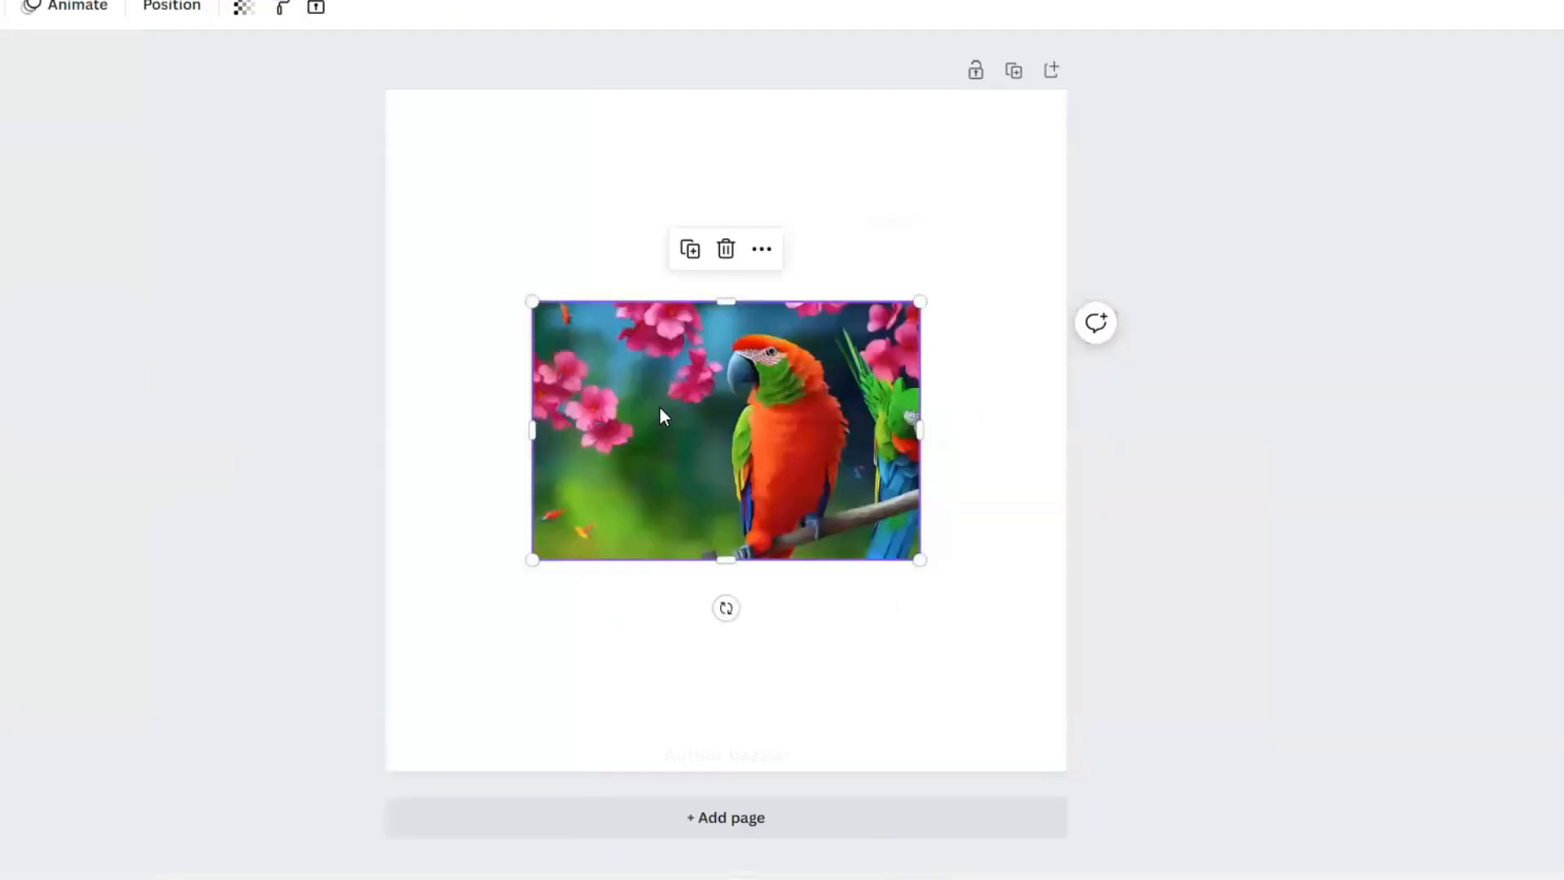
drag(658, 406, 506, 384)
drag(771, 538, 1059, 734)
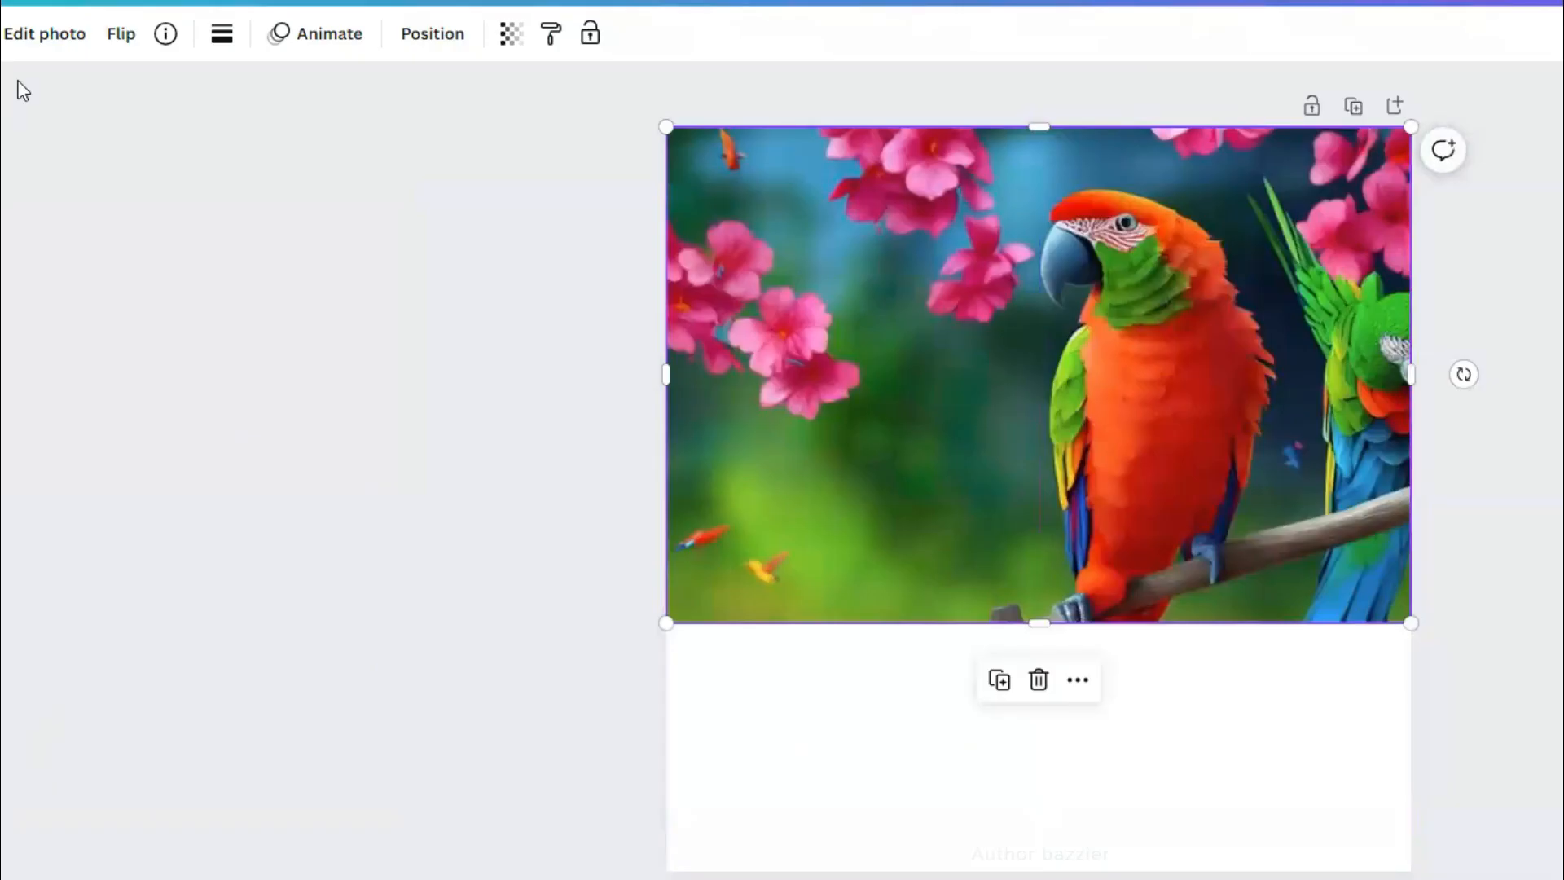
Set a Freeform Magic Expand of the parrot photo down to the page's lower edge and generate the expansion
click(39, 32)
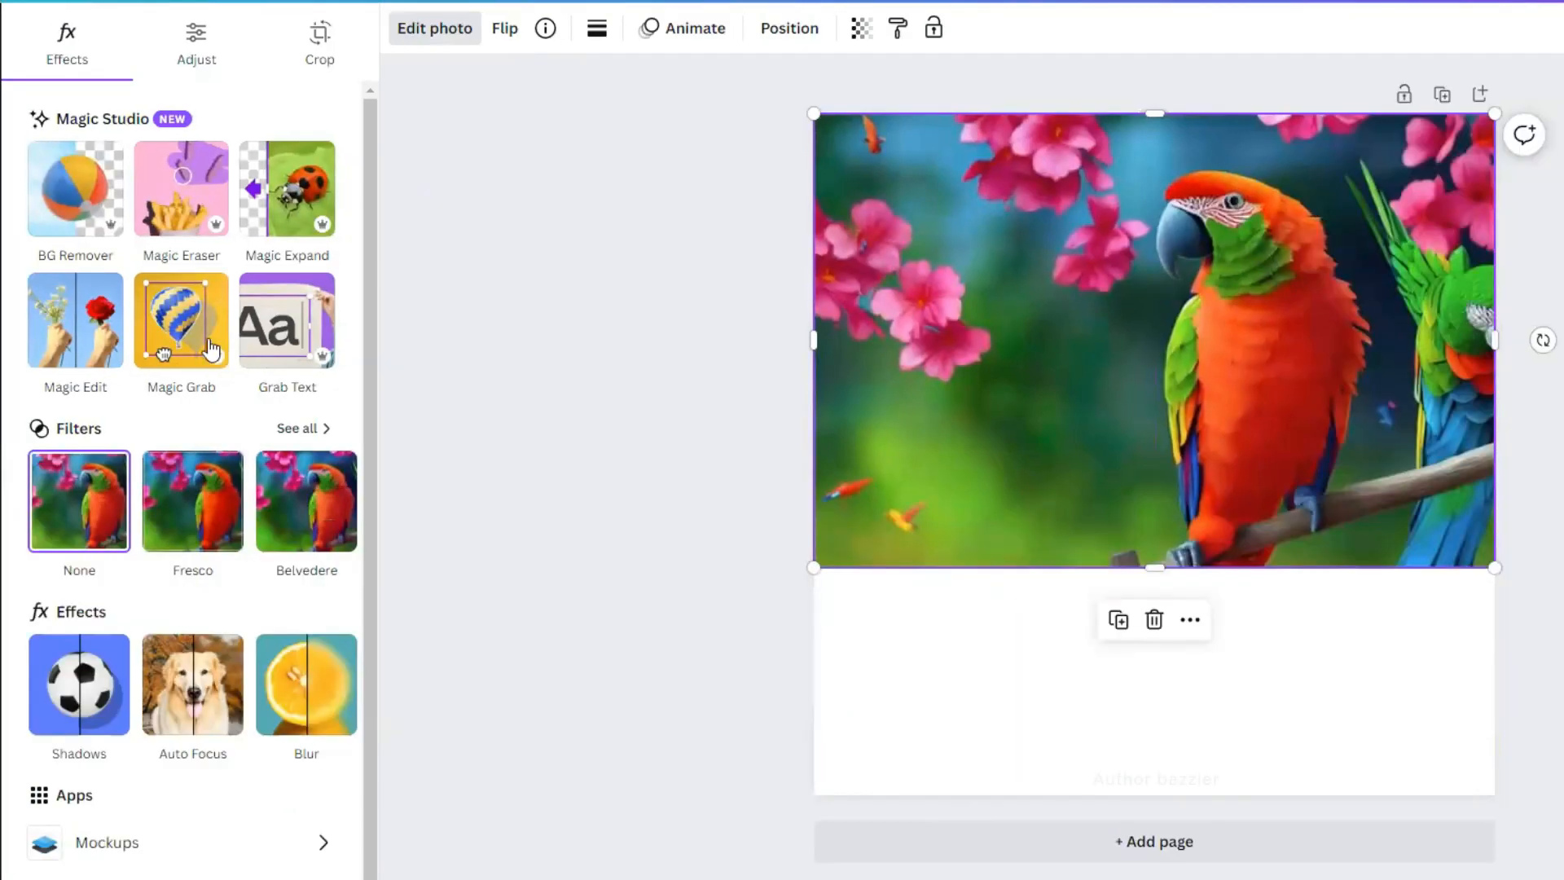
click(267, 202)
drag(1497, 561, 1489, 790)
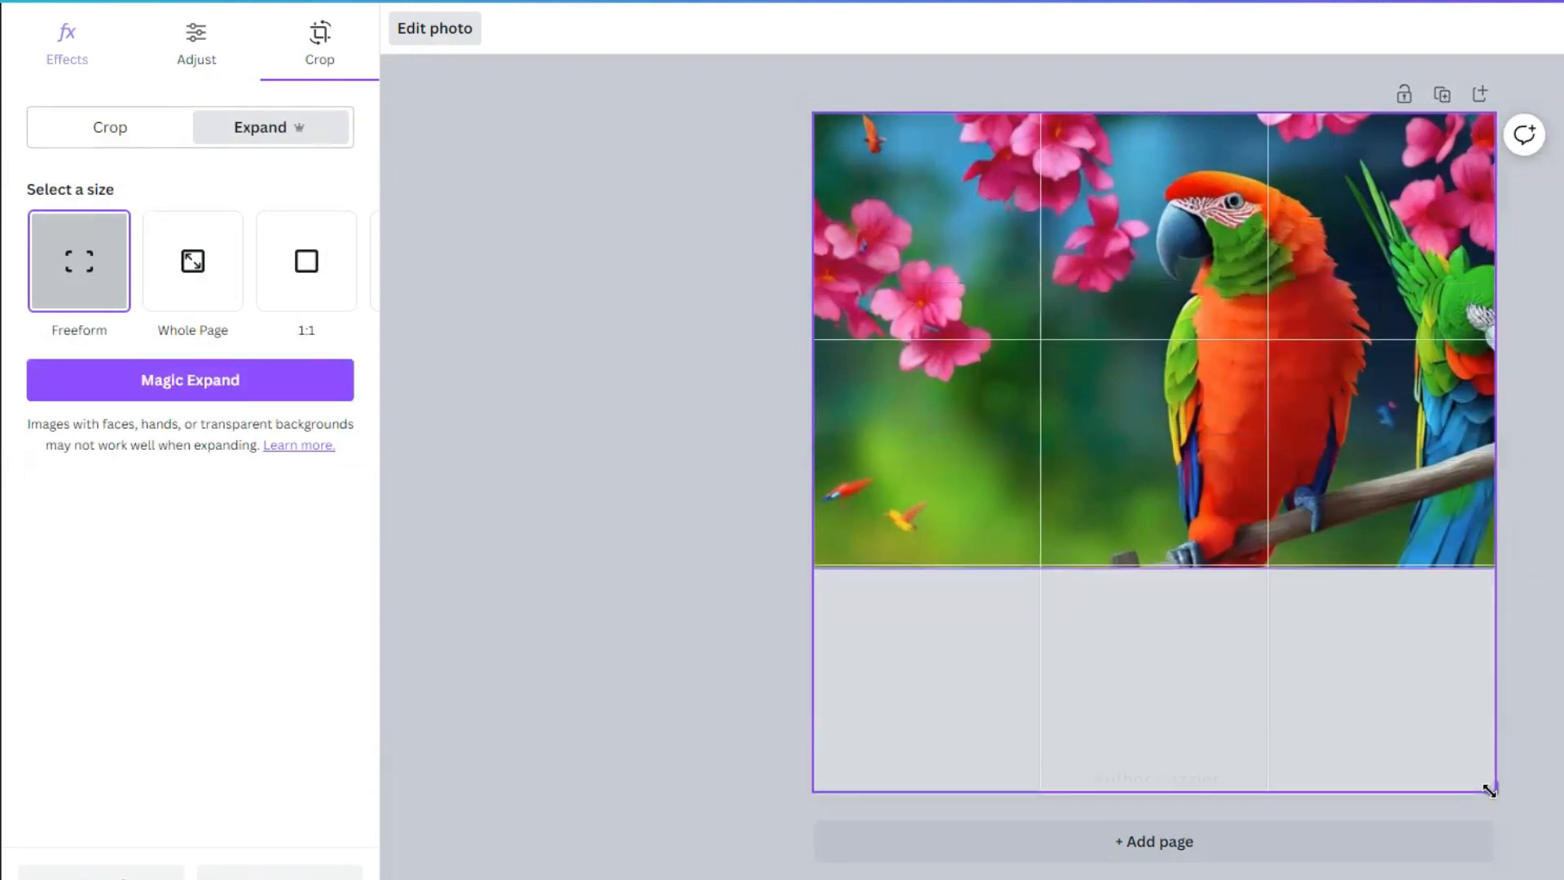
click(213, 387)
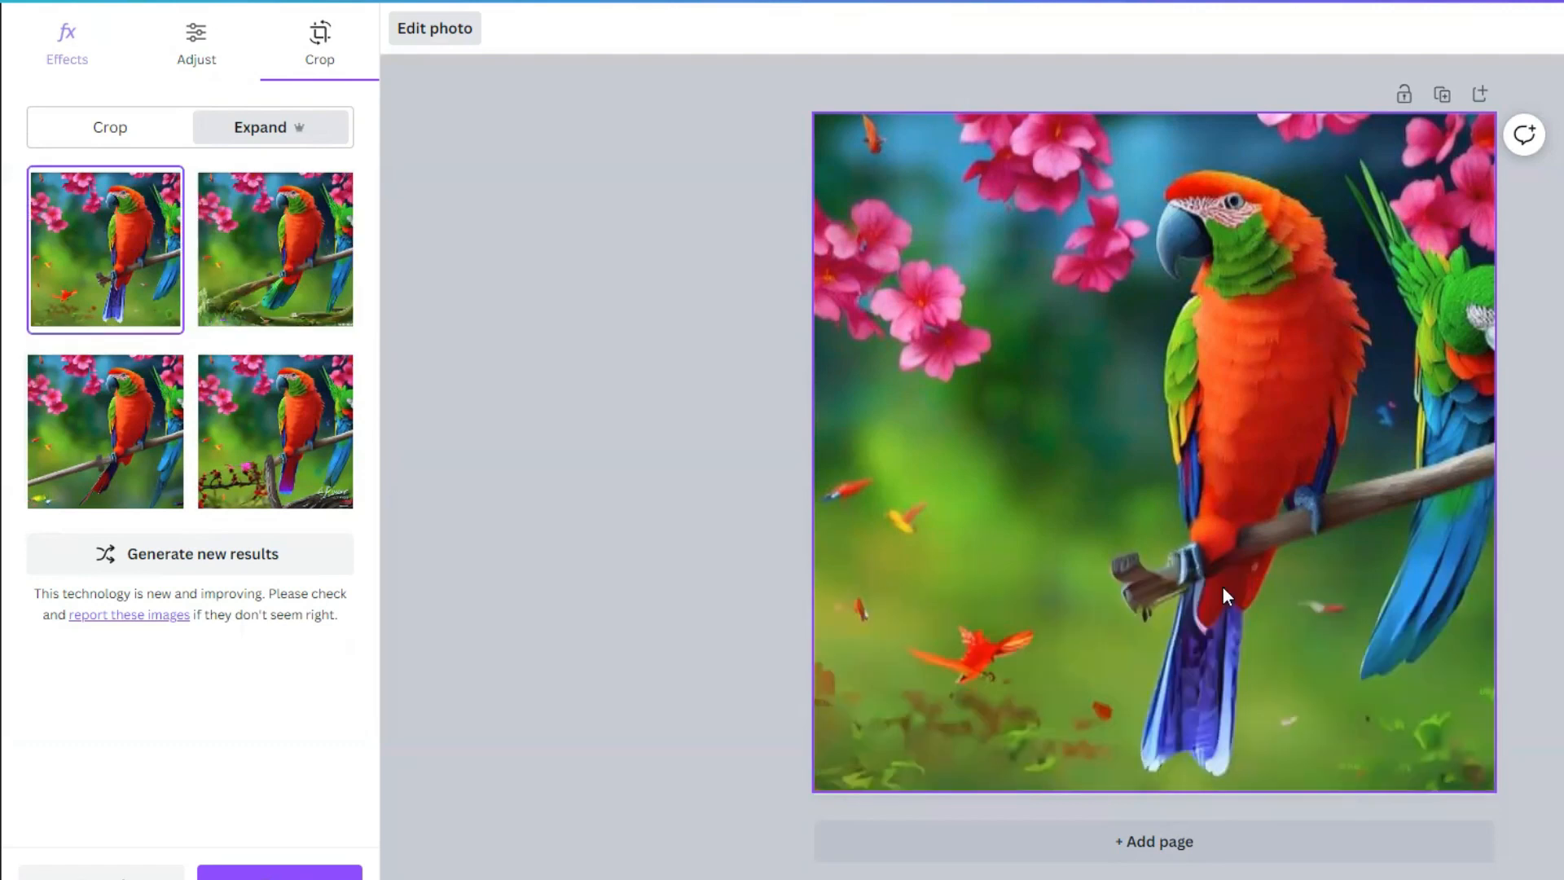
Compare the Magic Expand results and apply the second version, with the green-tailed parrot above mossy branches
click(250, 421)
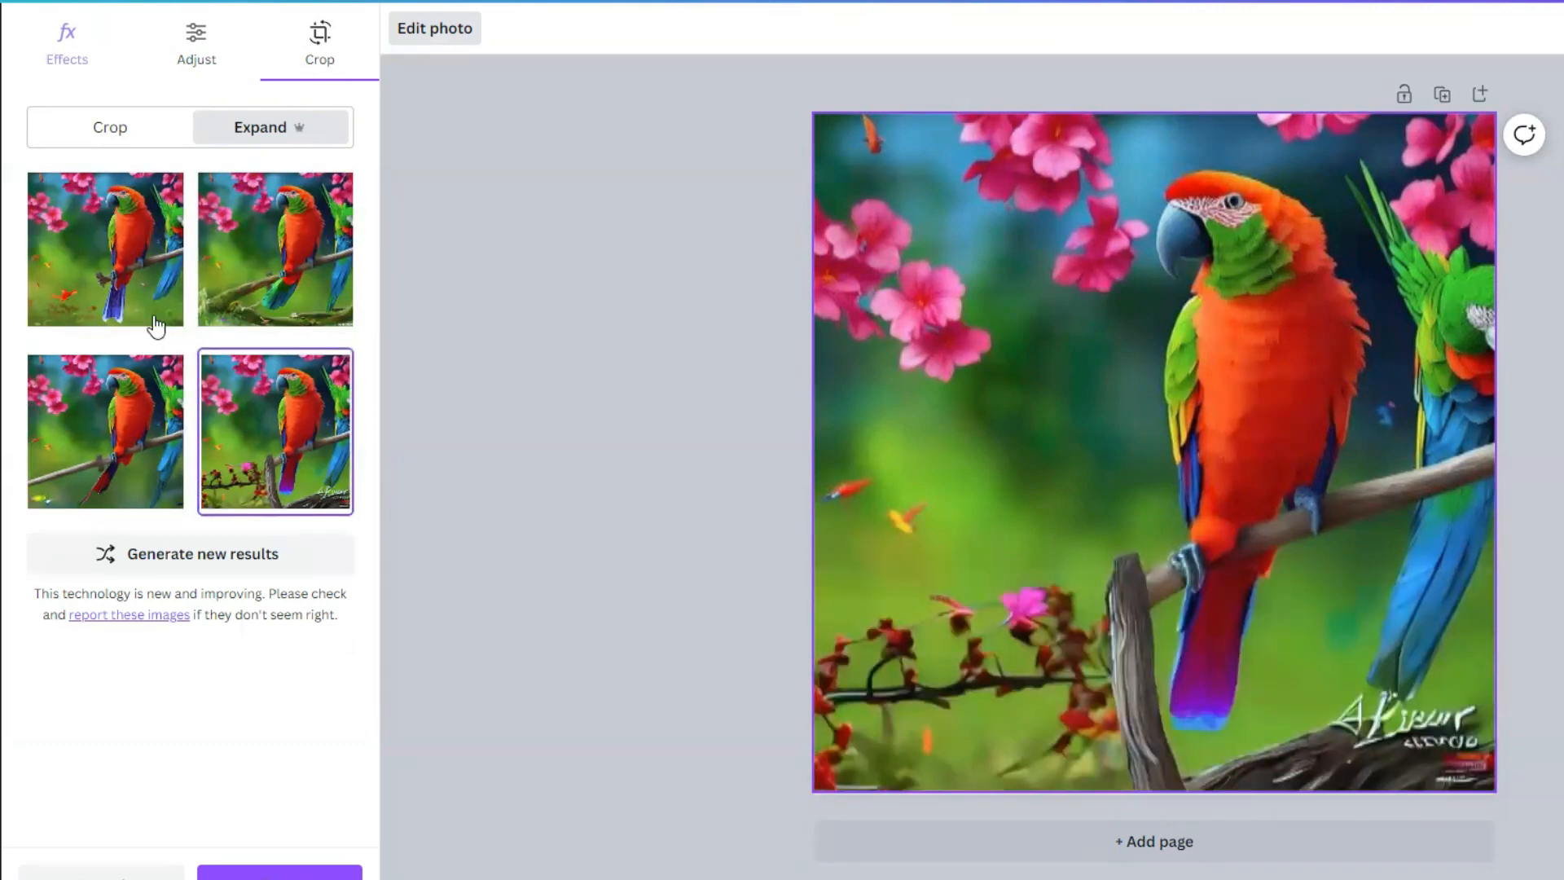
click(250, 294)
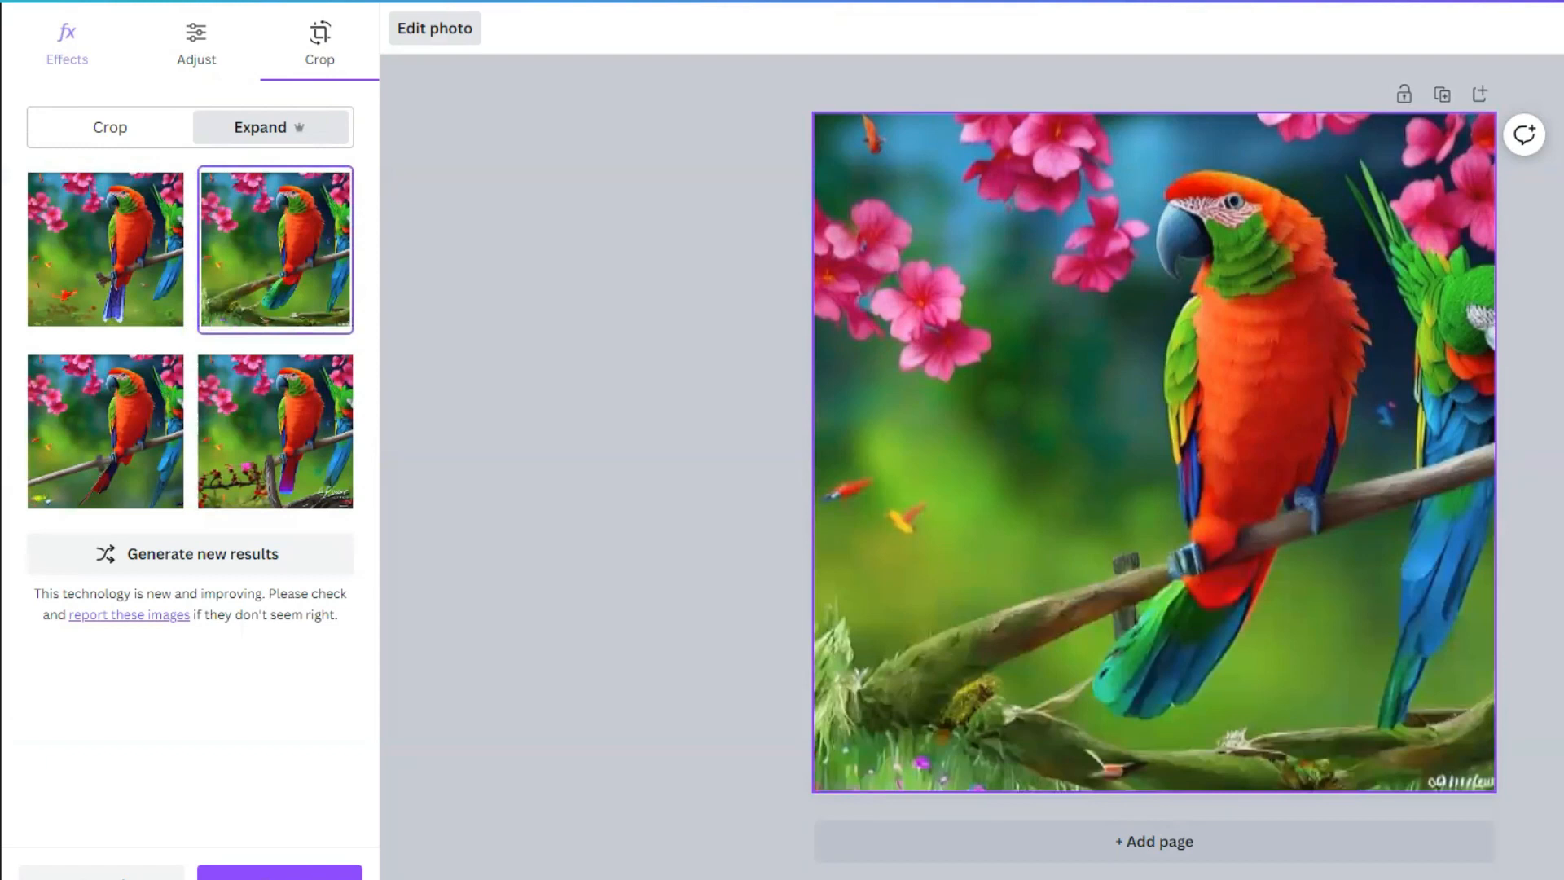
click(279, 874)
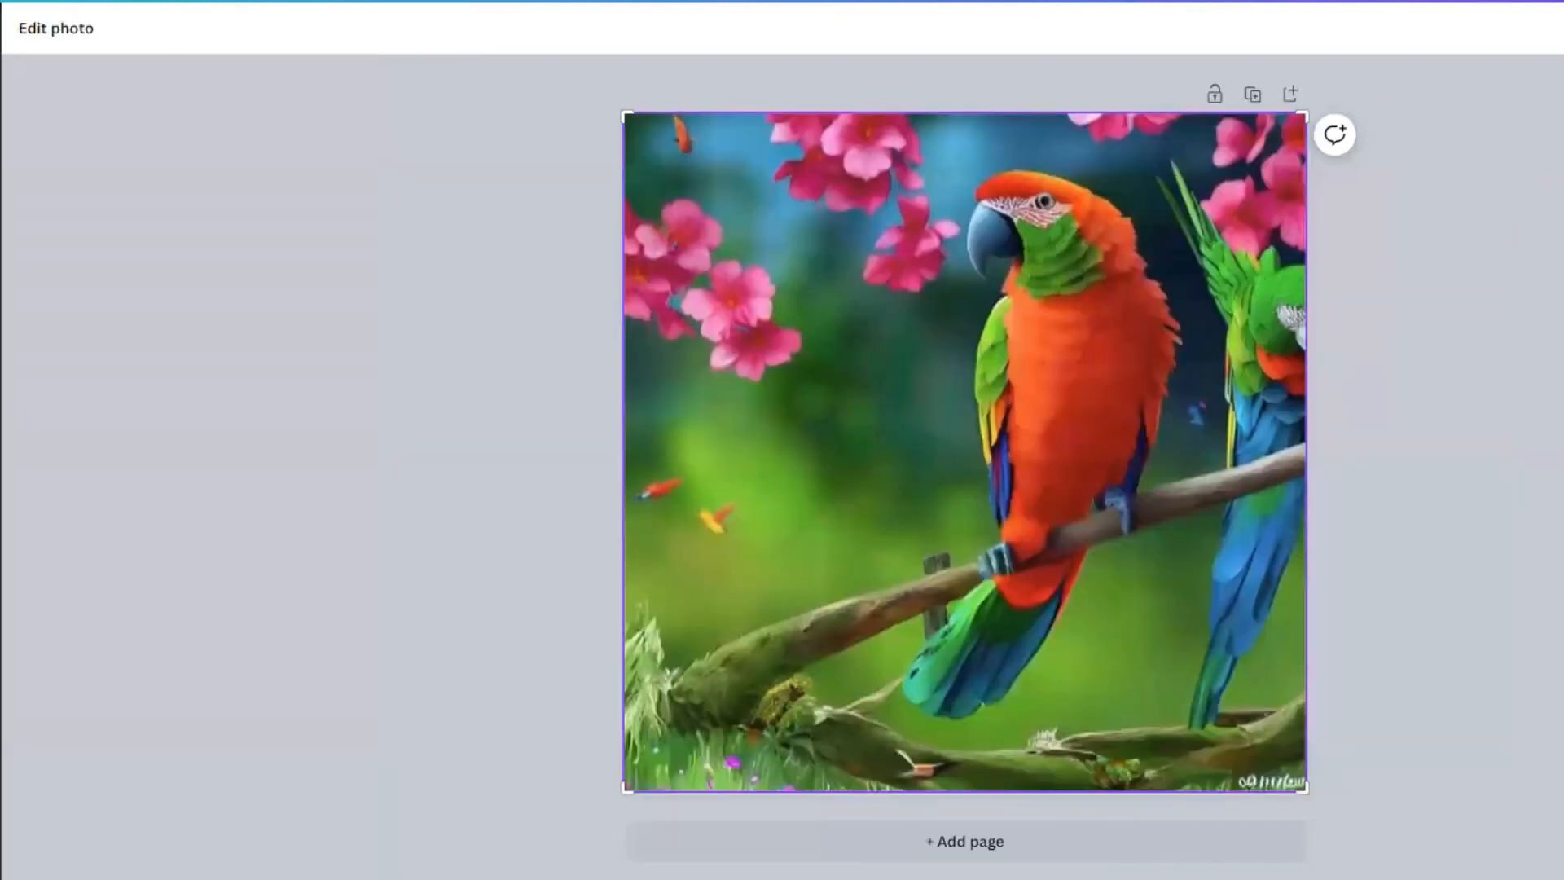
click(1388, 642)
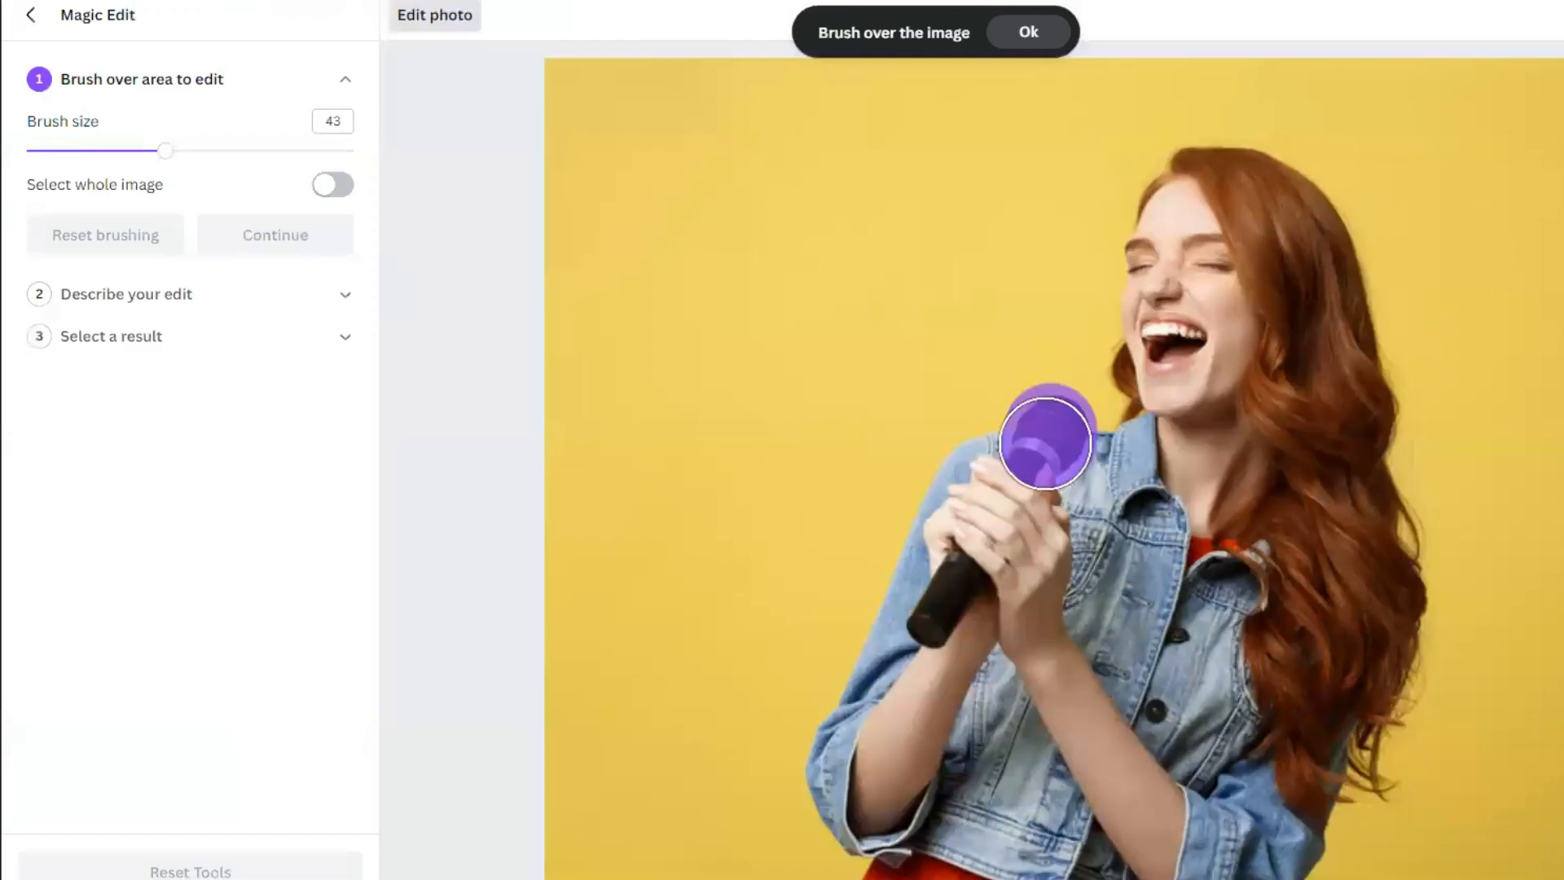
Brush over the microphone's head and handle end in Magic Edit at brush size 43 and continue to the edit description
drag(1046, 443, 1046, 444)
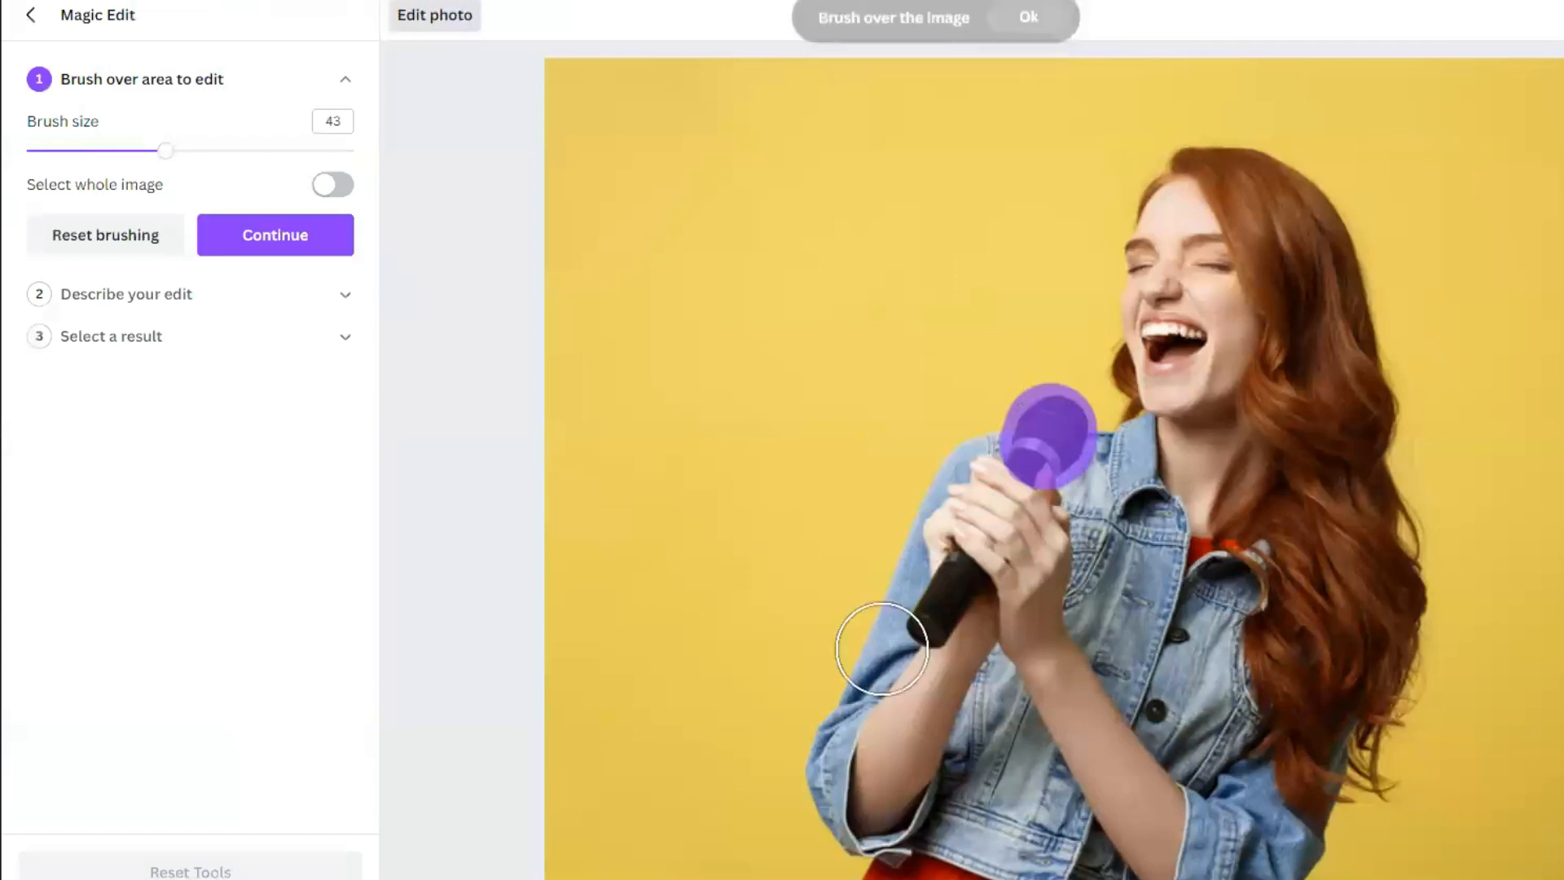
drag(946, 586, 935, 606)
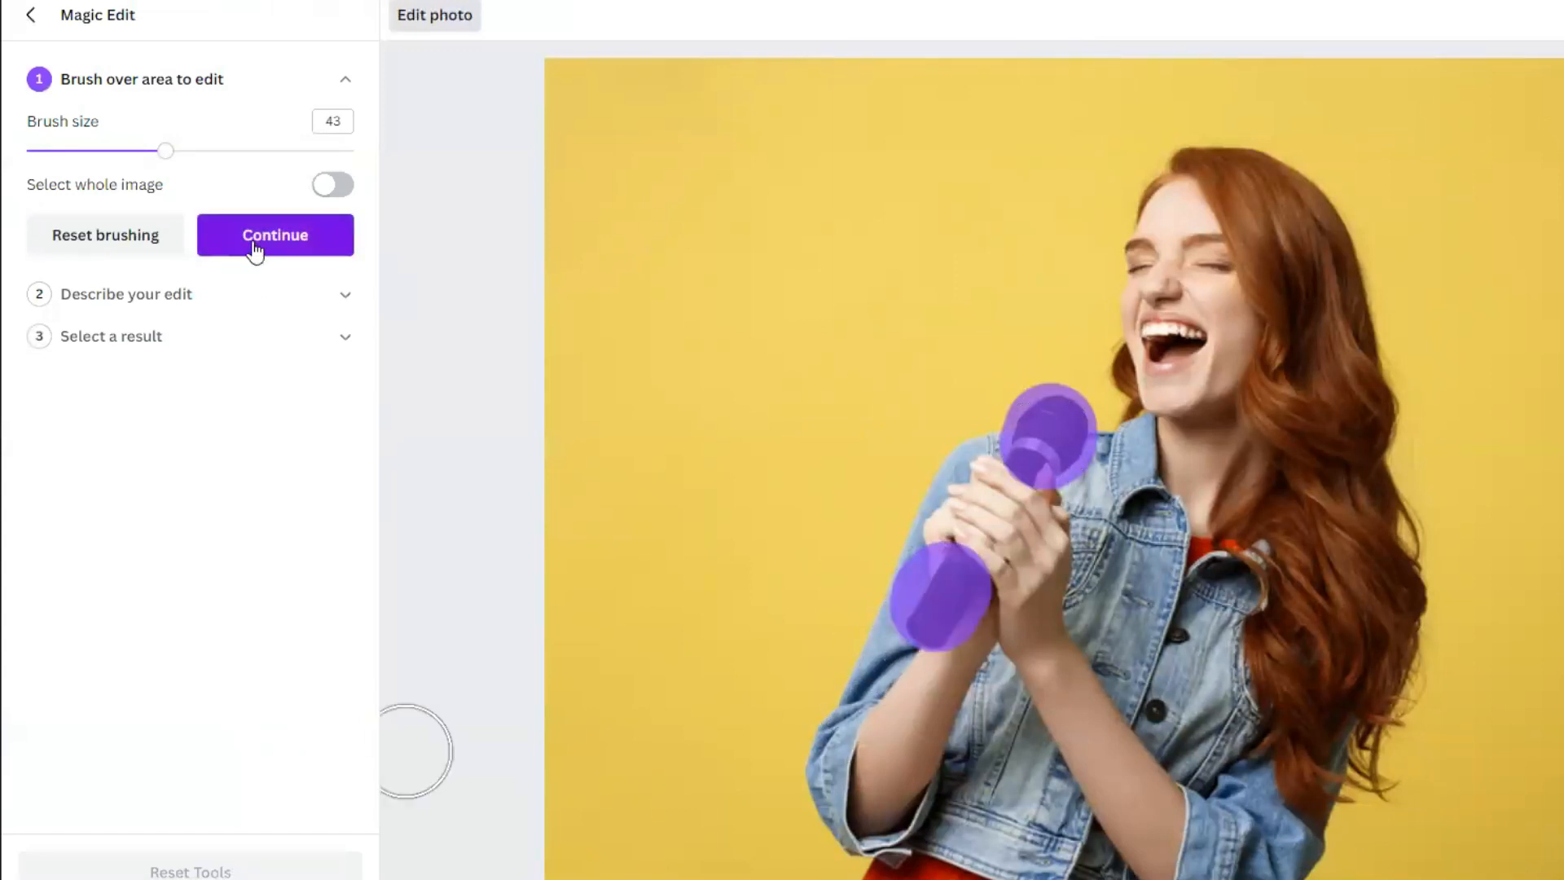
click(255, 249)
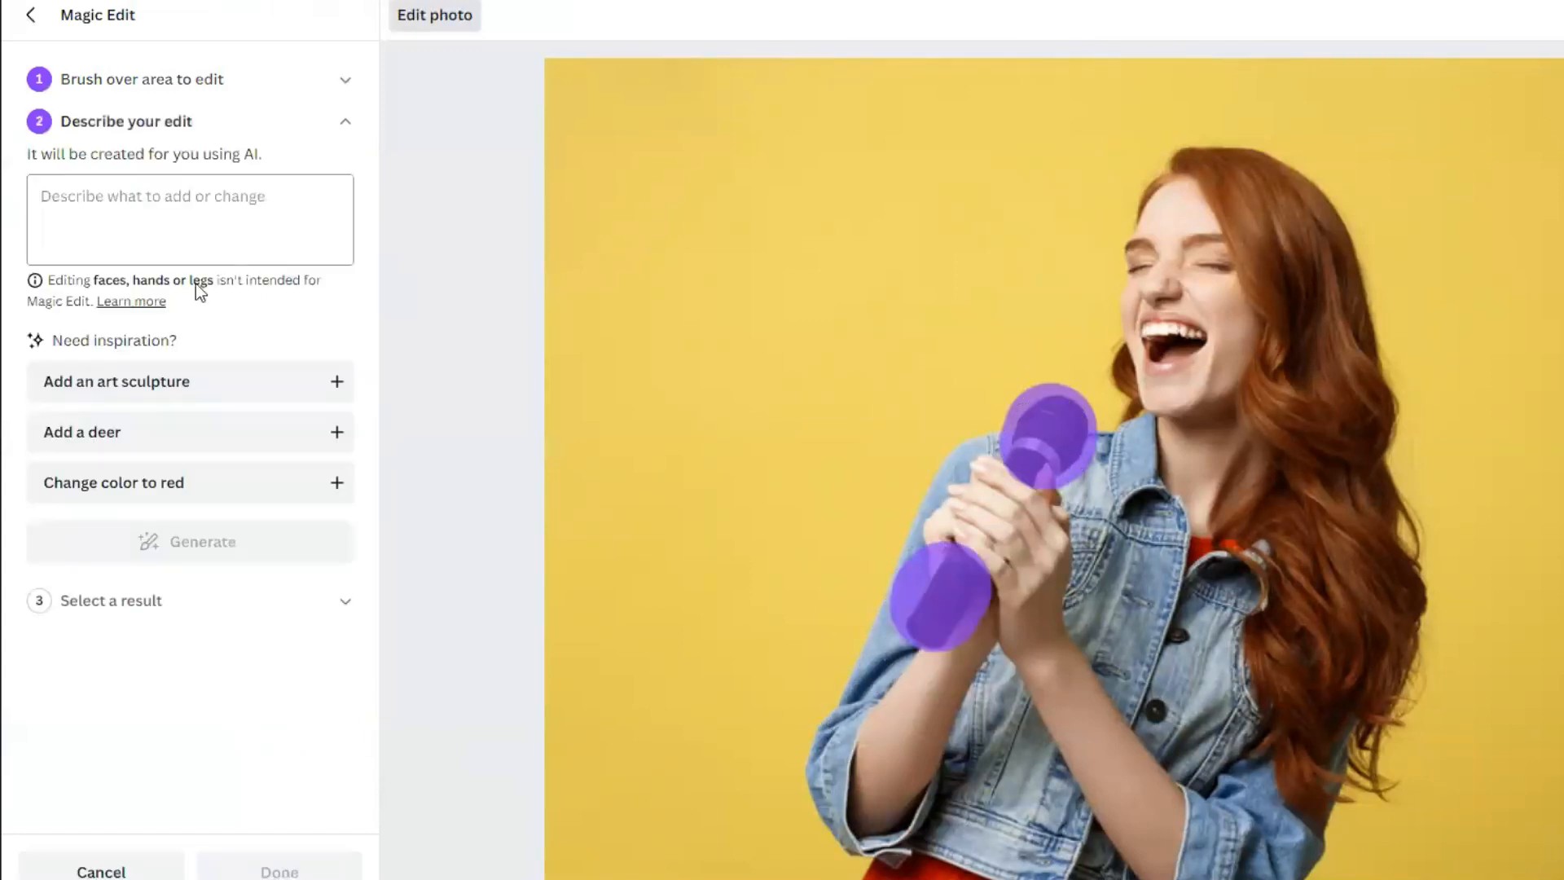
Generate the Magic Edit with the description "add a red color rose" and apply the fourth result, a red rose with a leafy stem
click(145, 198)
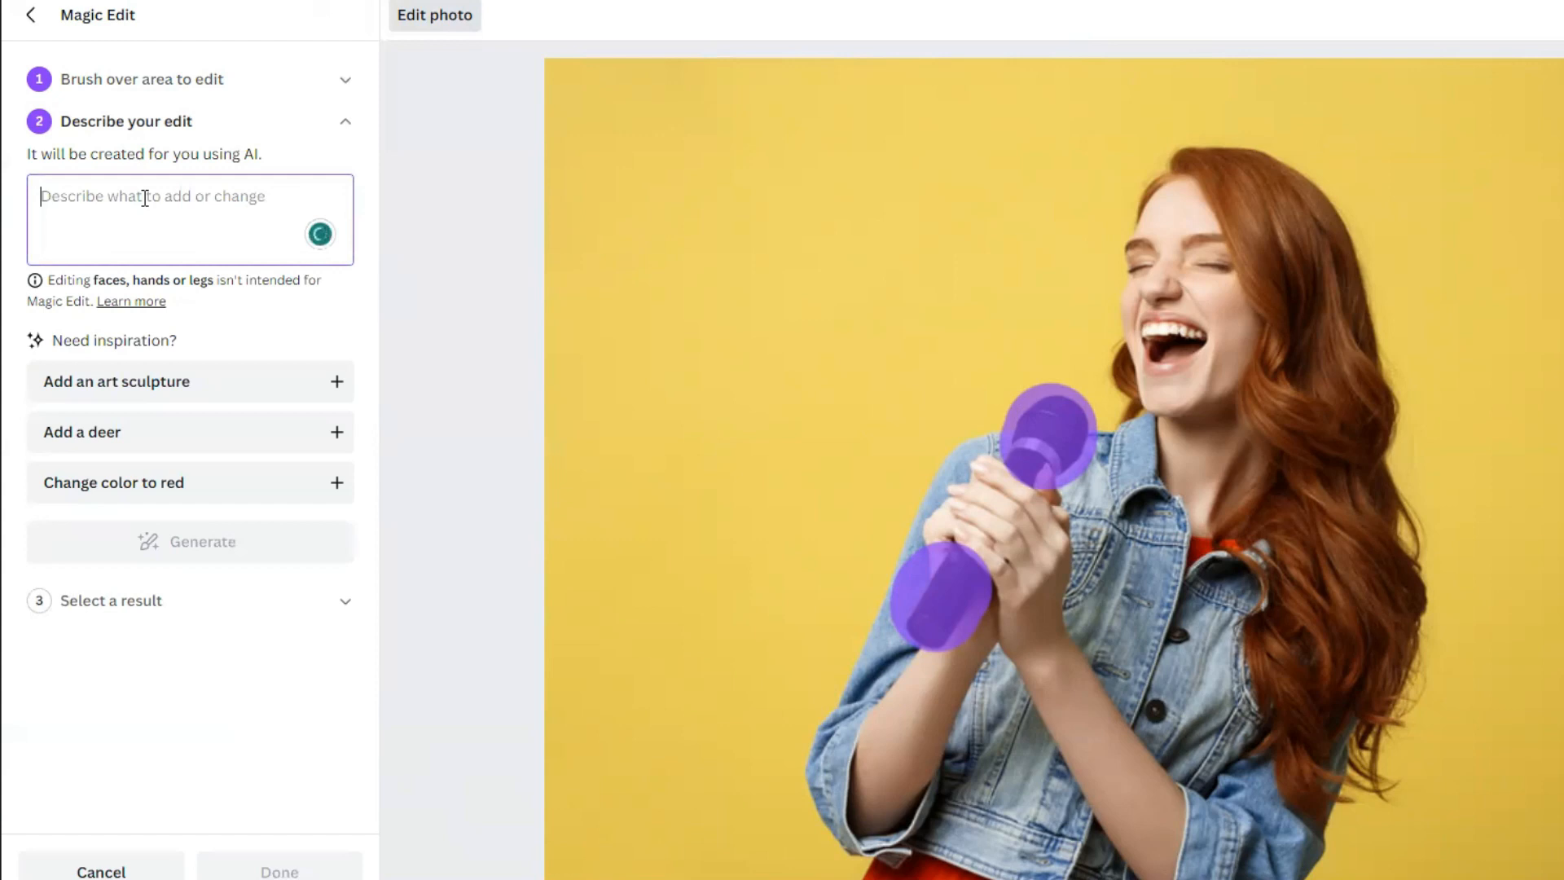
text(add a red color rose)
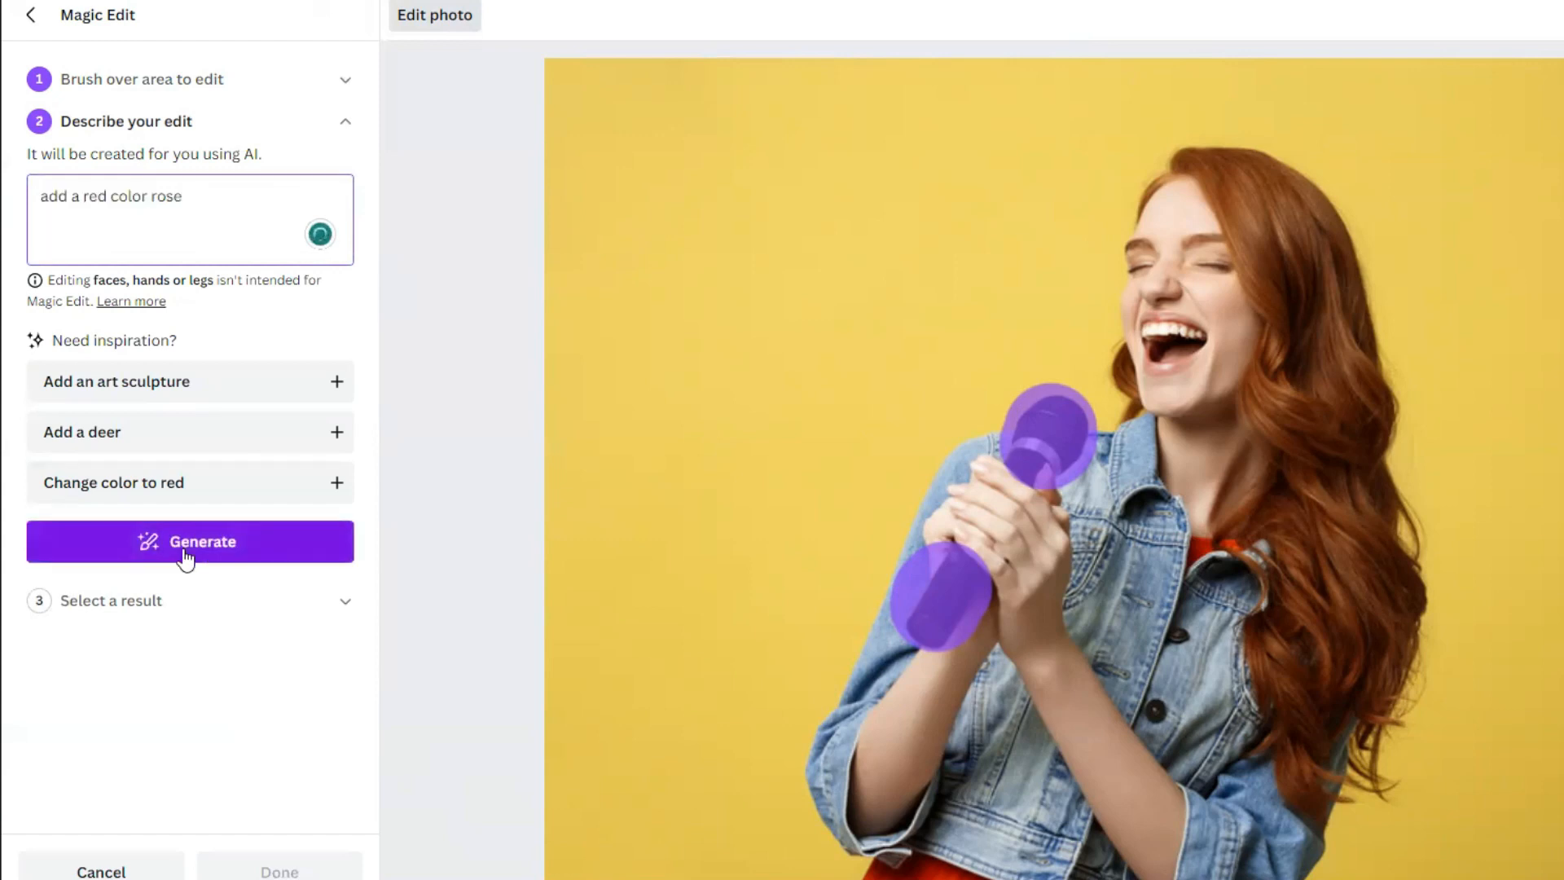
click(181, 544)
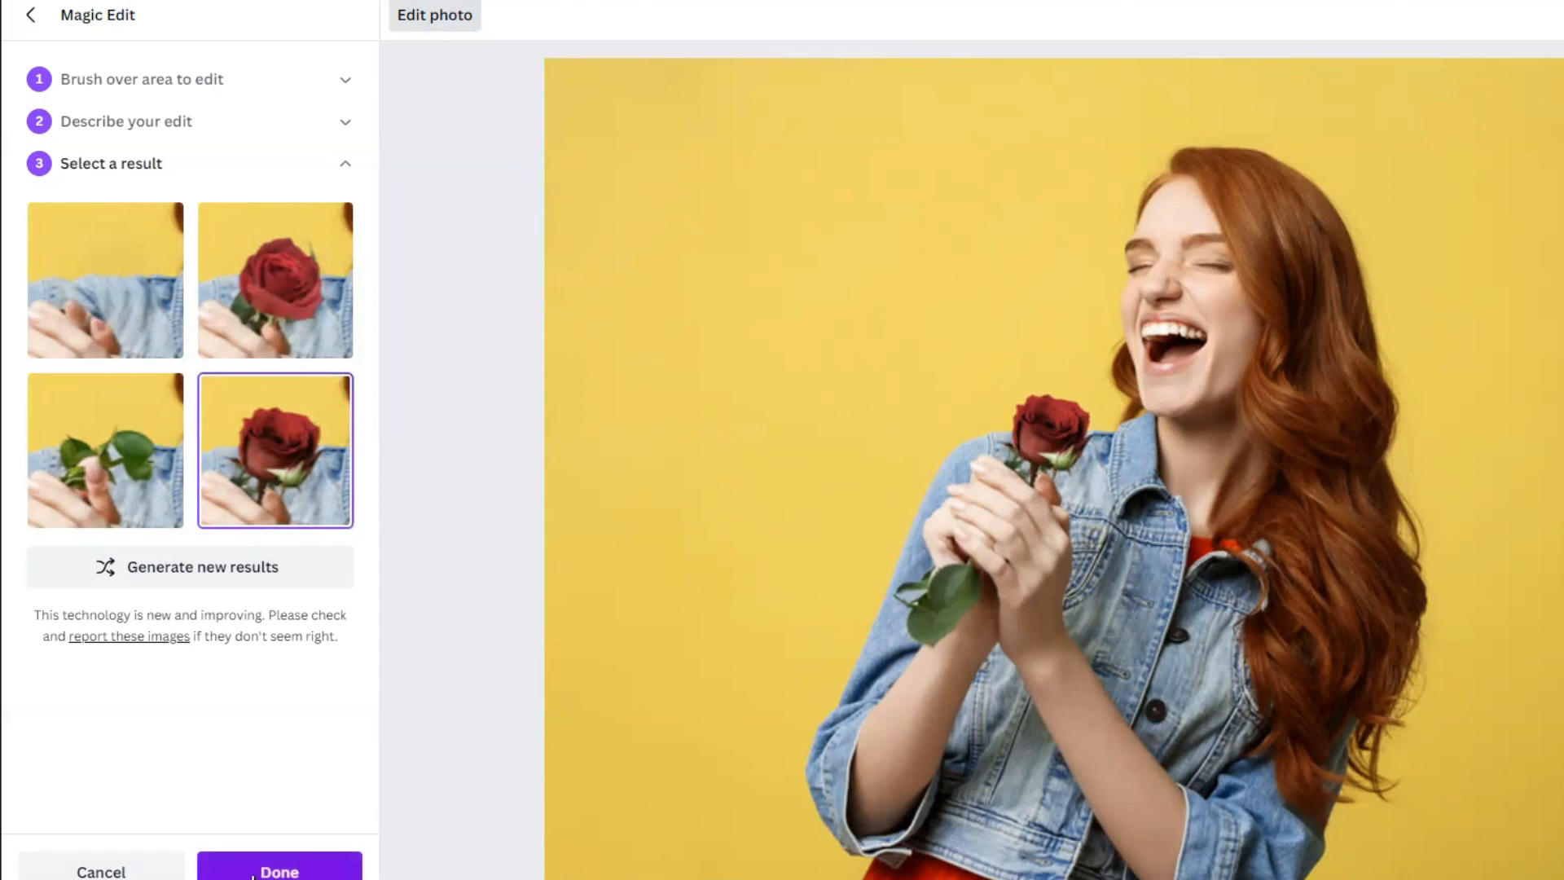
click(279, 869)
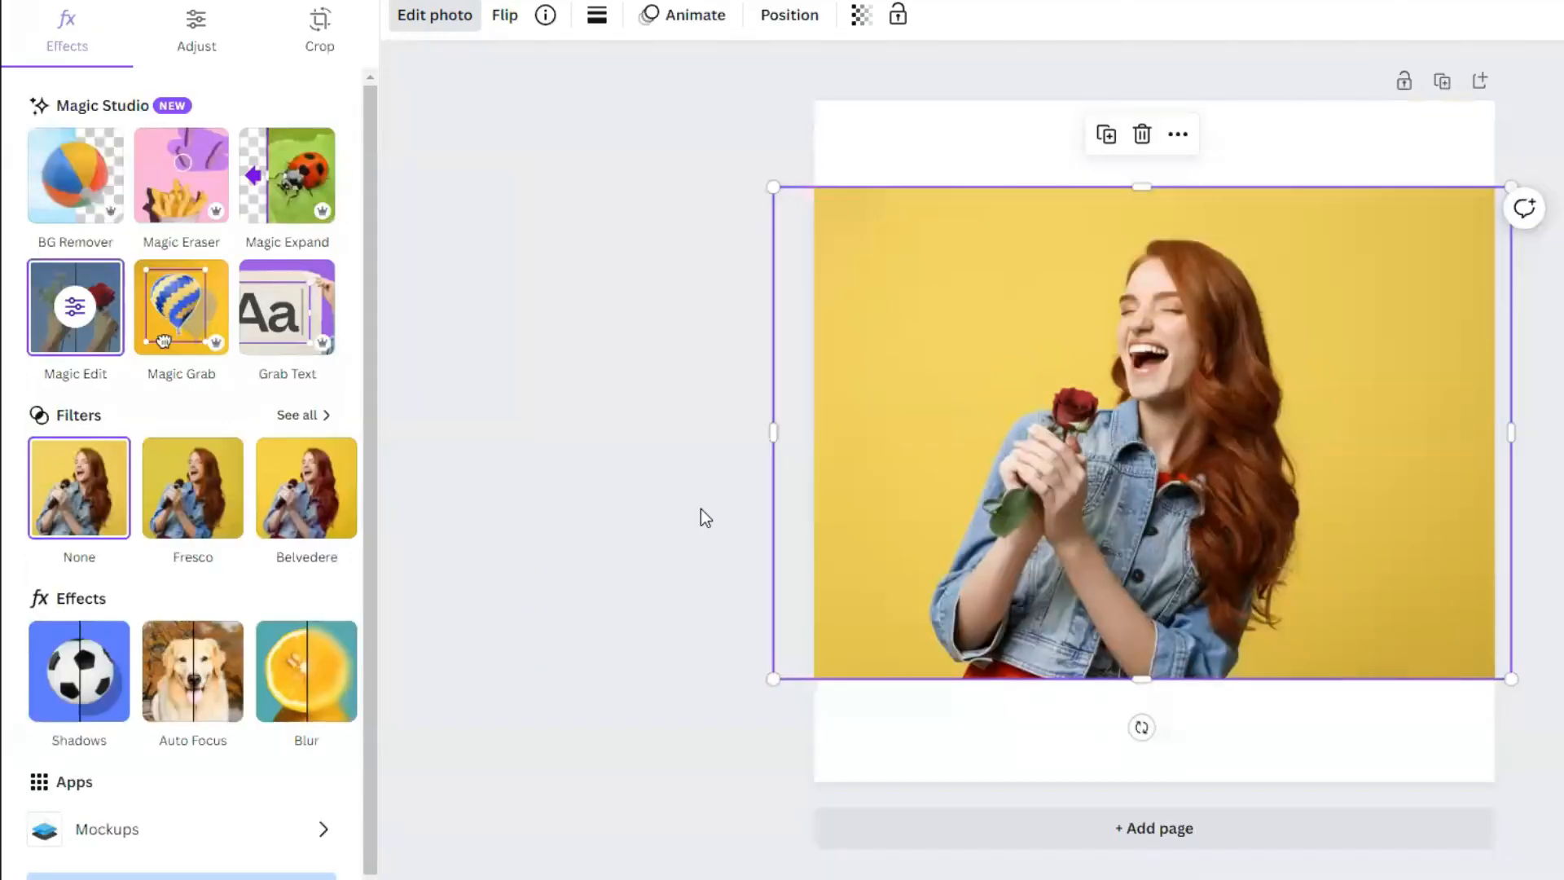
click(700, 509)
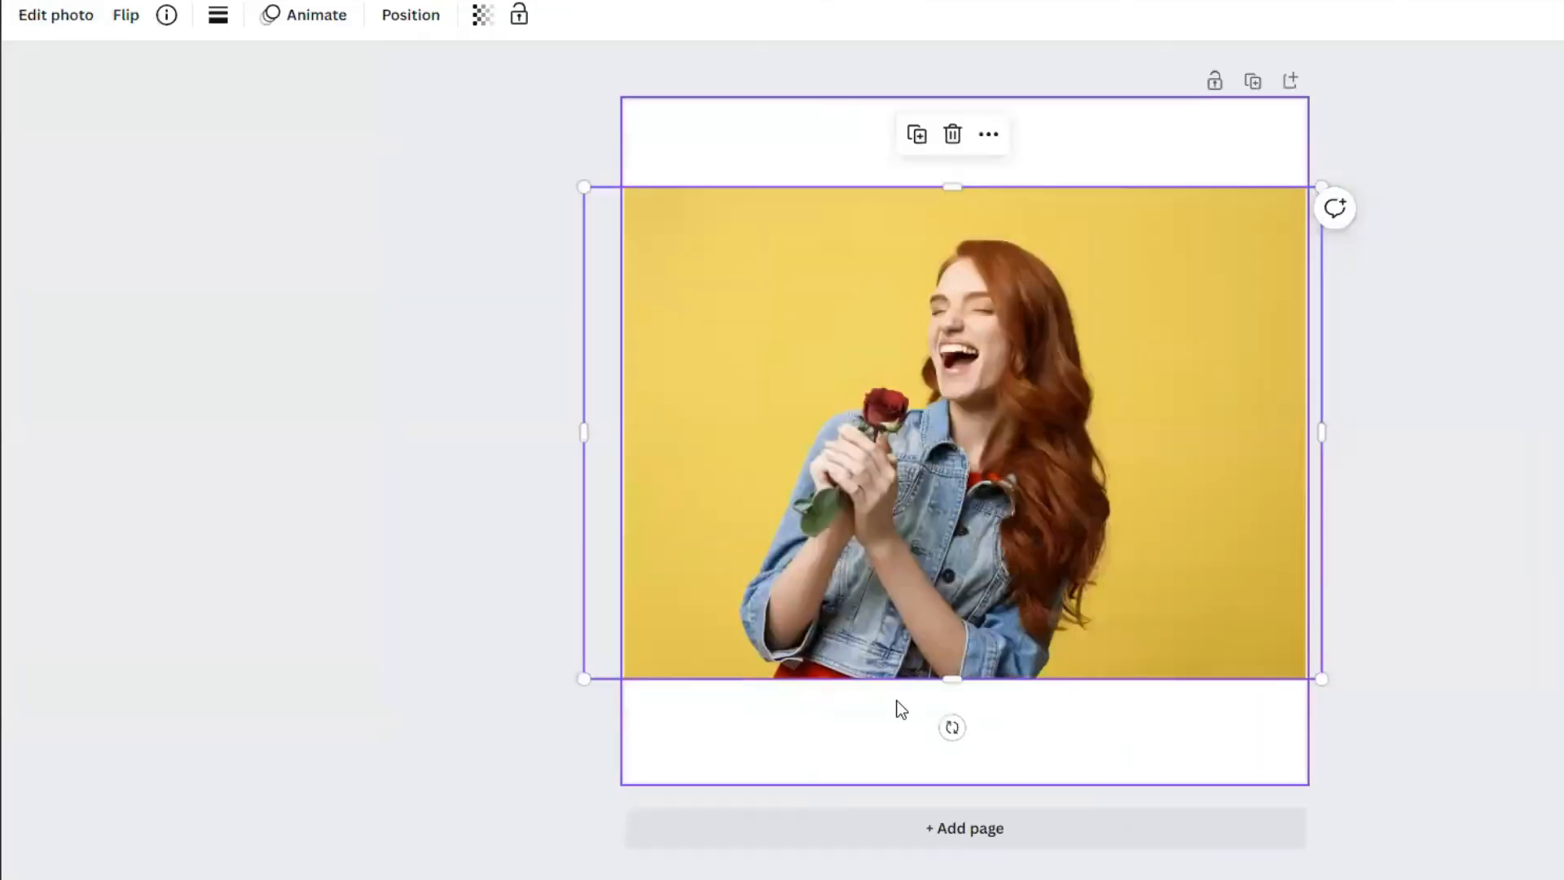
click(1385, 733)
Brush over the top of the woman's head and the area above it in Magic Edit at size 20 and generate "add a Christmas hat"
click(1083, 432)
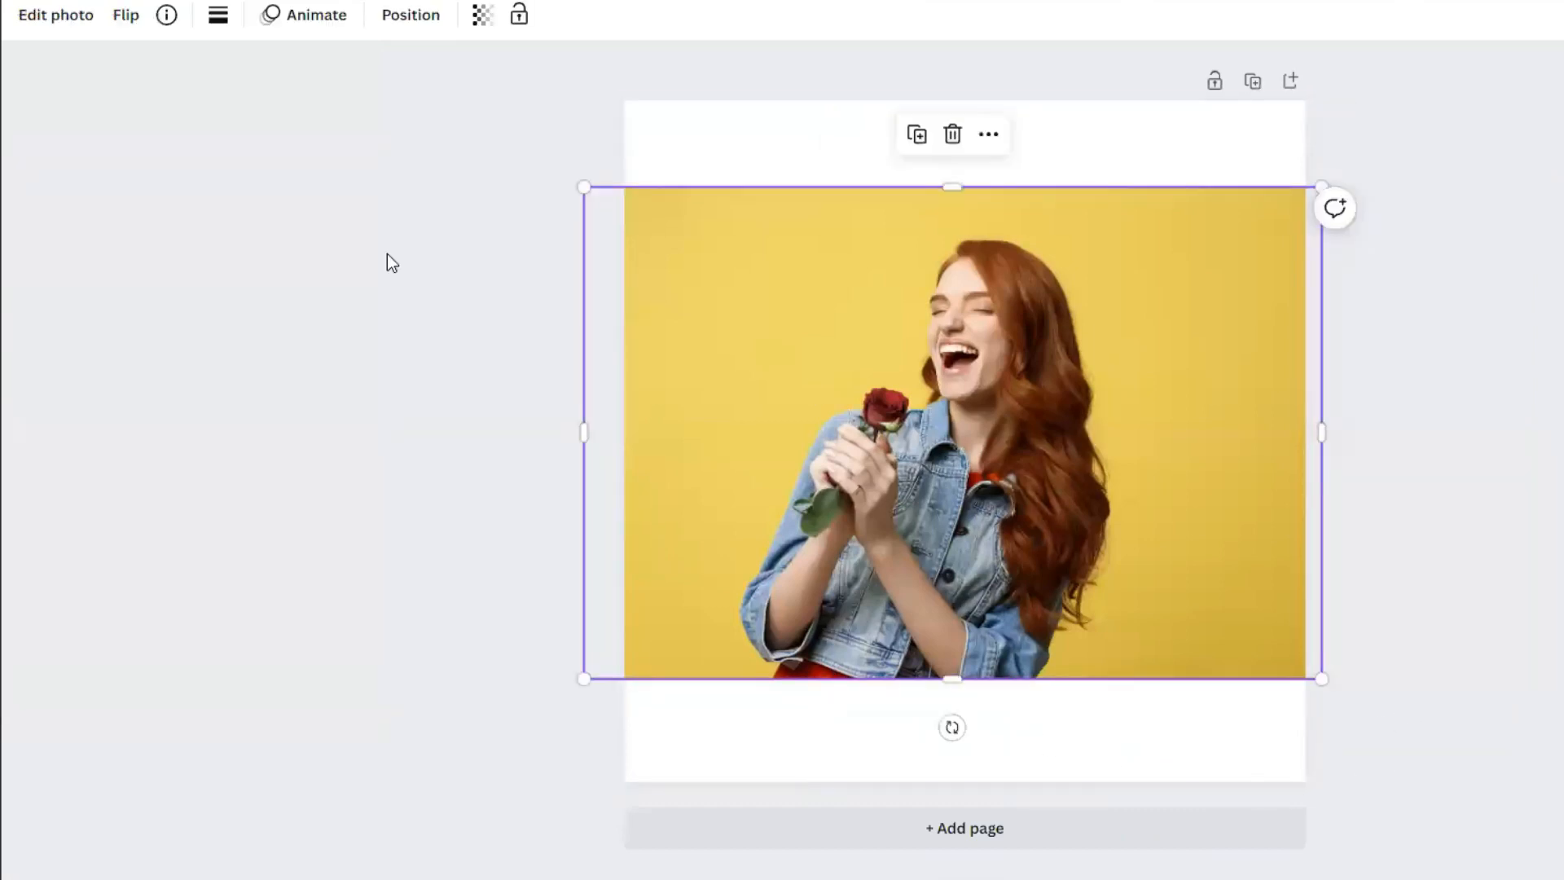
click(75, 25)
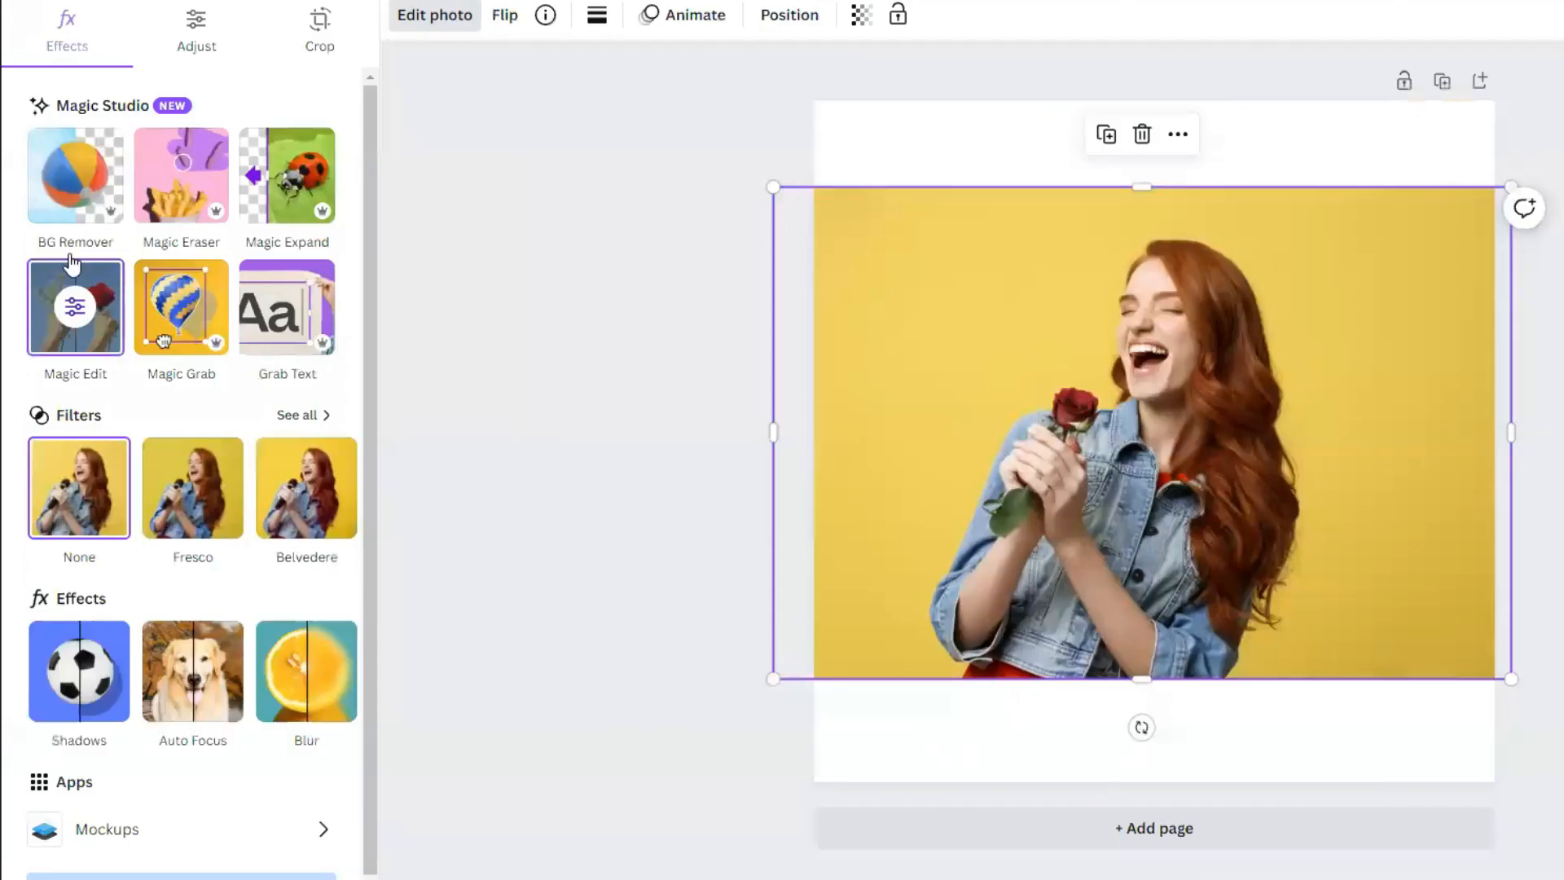
click(85, 310)
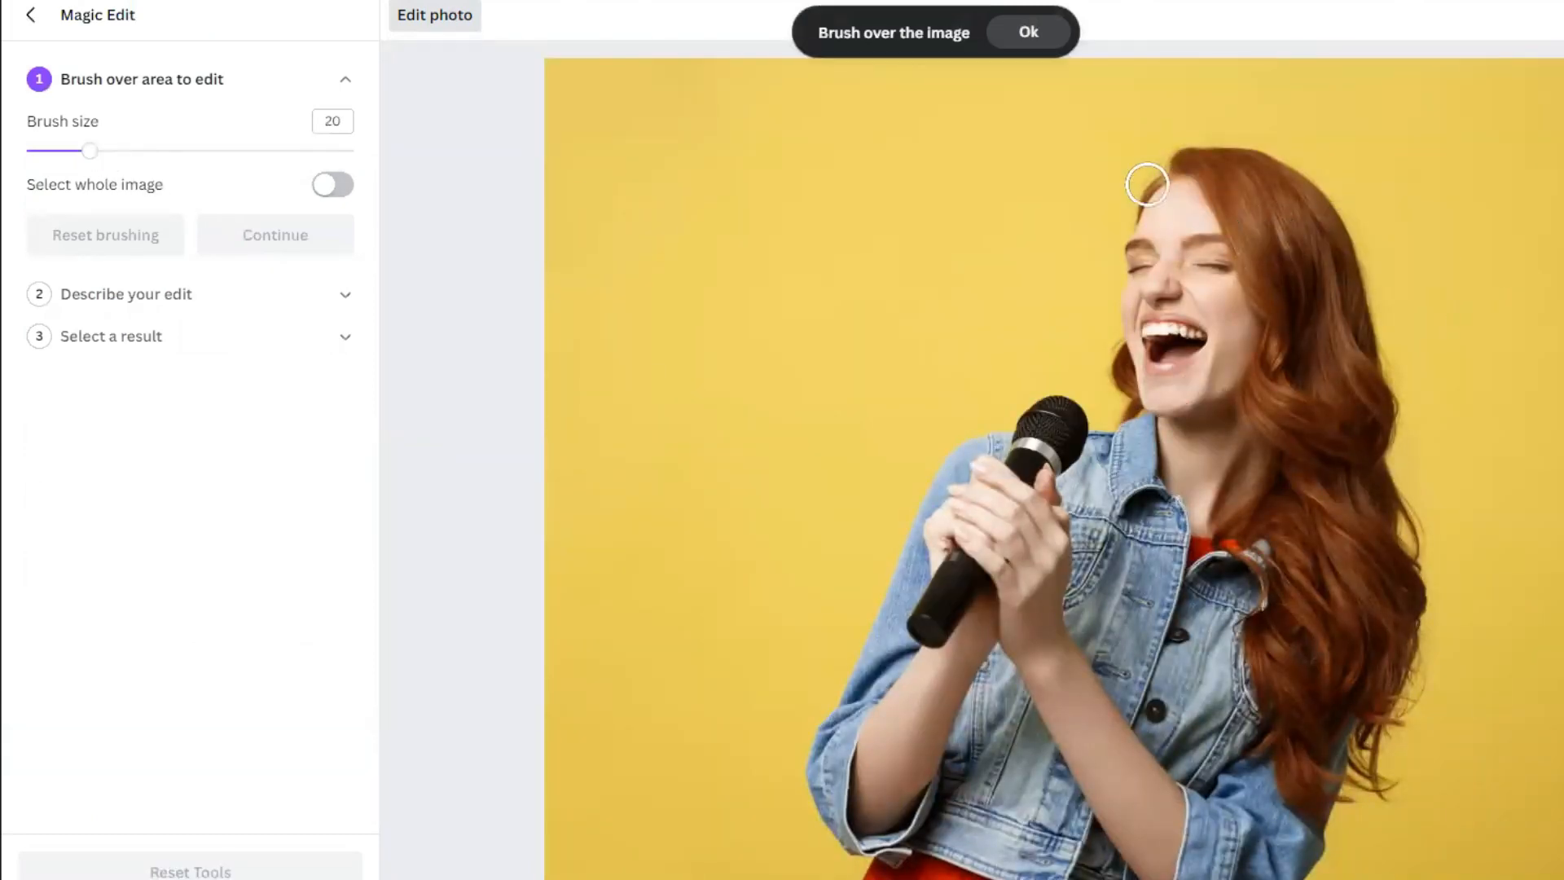
mouse_move(1143, 184)
mouse_down()
mouse_move(1198, 164)
mouse_move(1312, 178)
mouse_up()
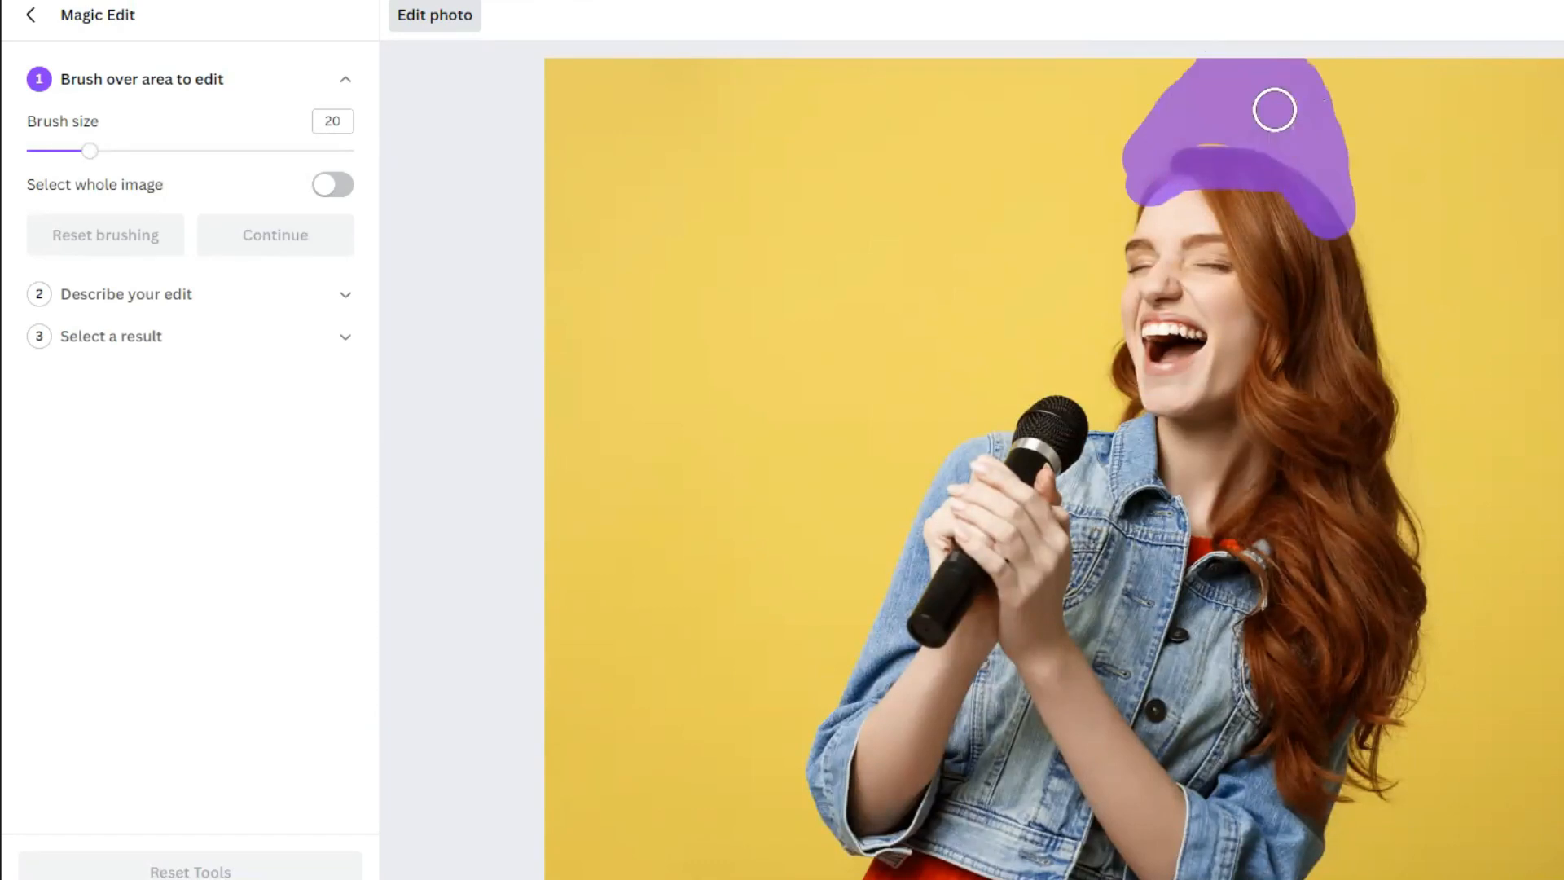
click(244, 249)
click(210, 210)
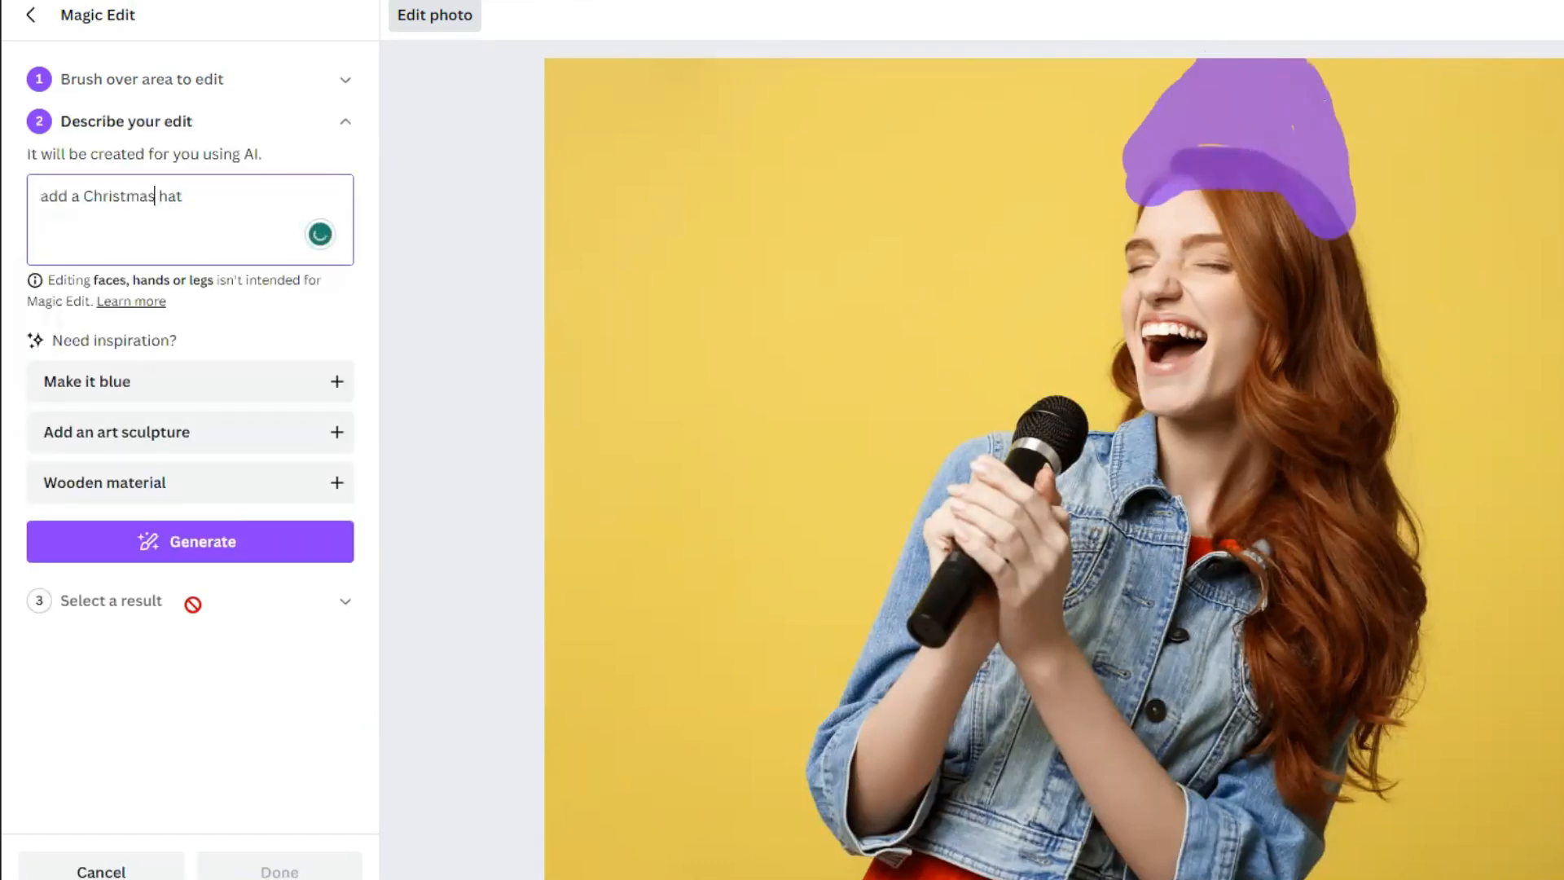
click(227, 554)
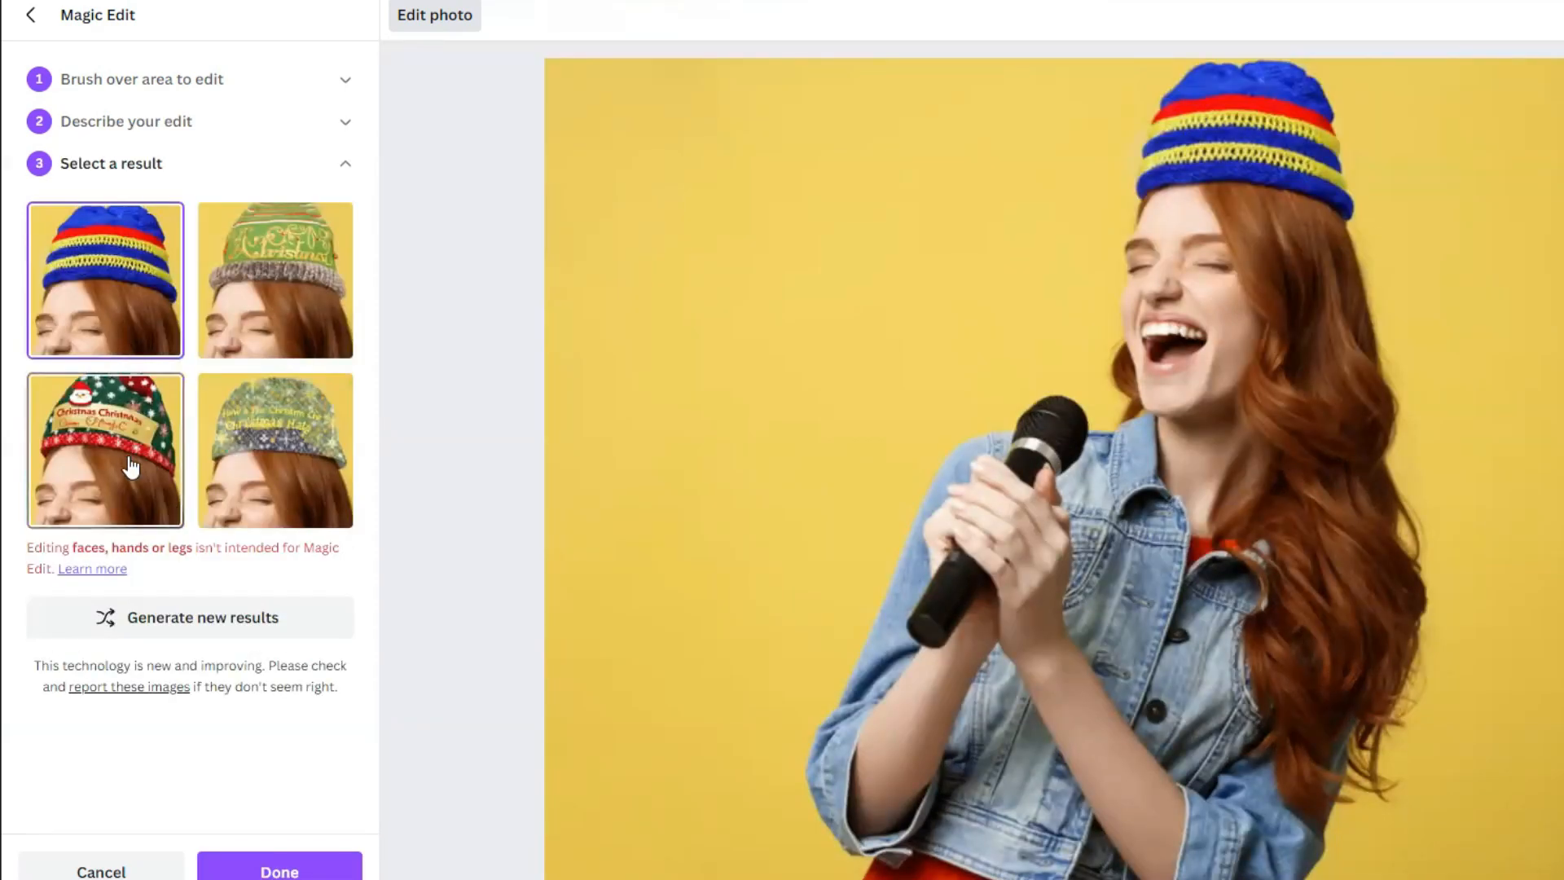
Compare the Christmas hat results and apply the third one, the green hat with the Santa face and red trim
click(131, 468)
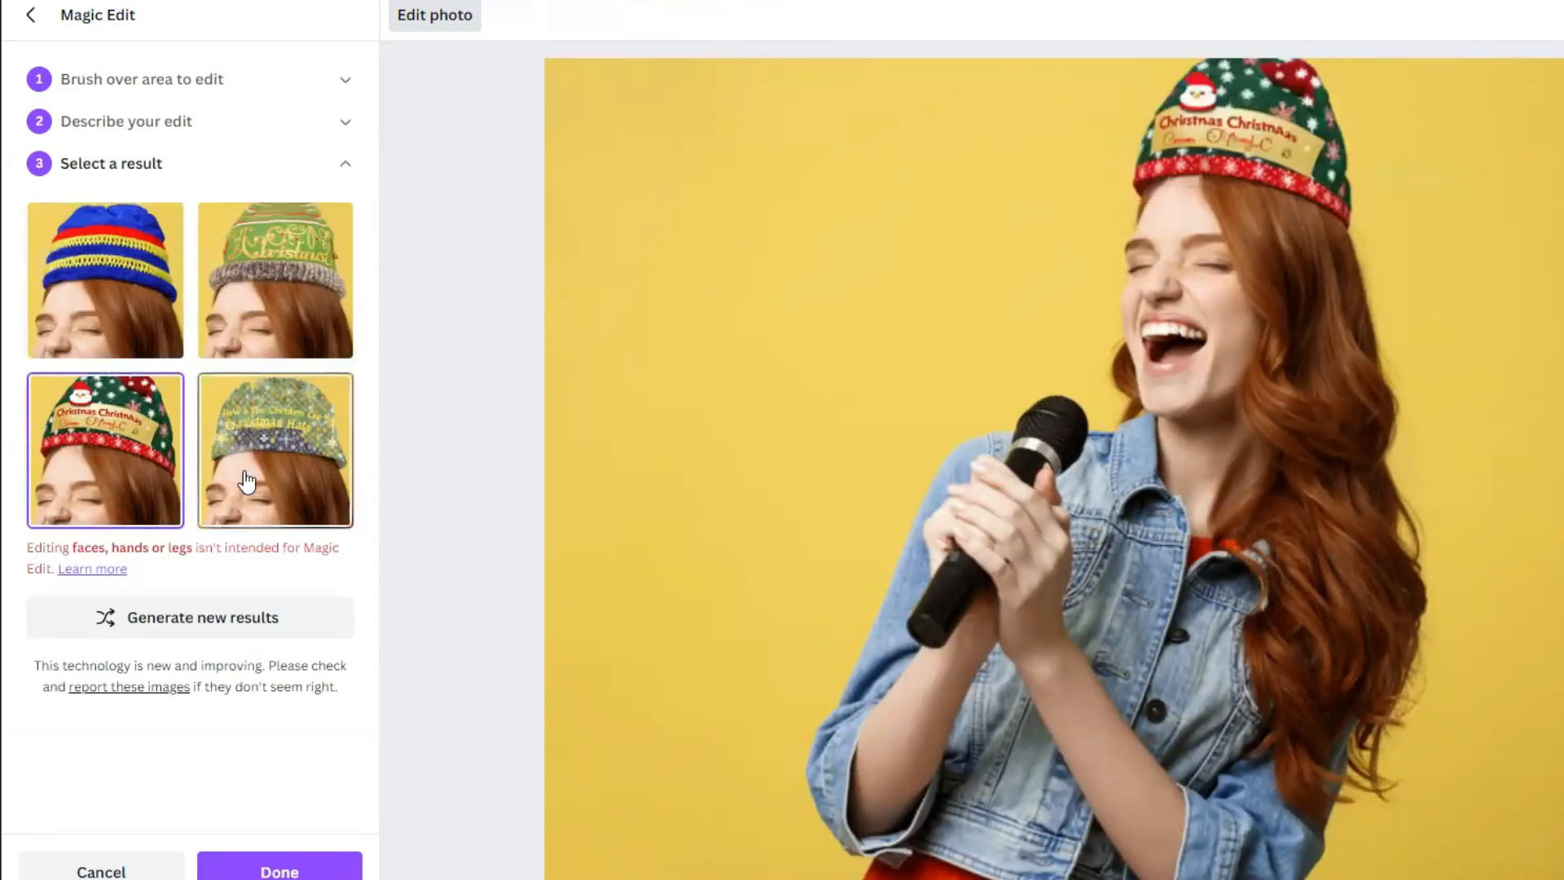
click(273, 301)
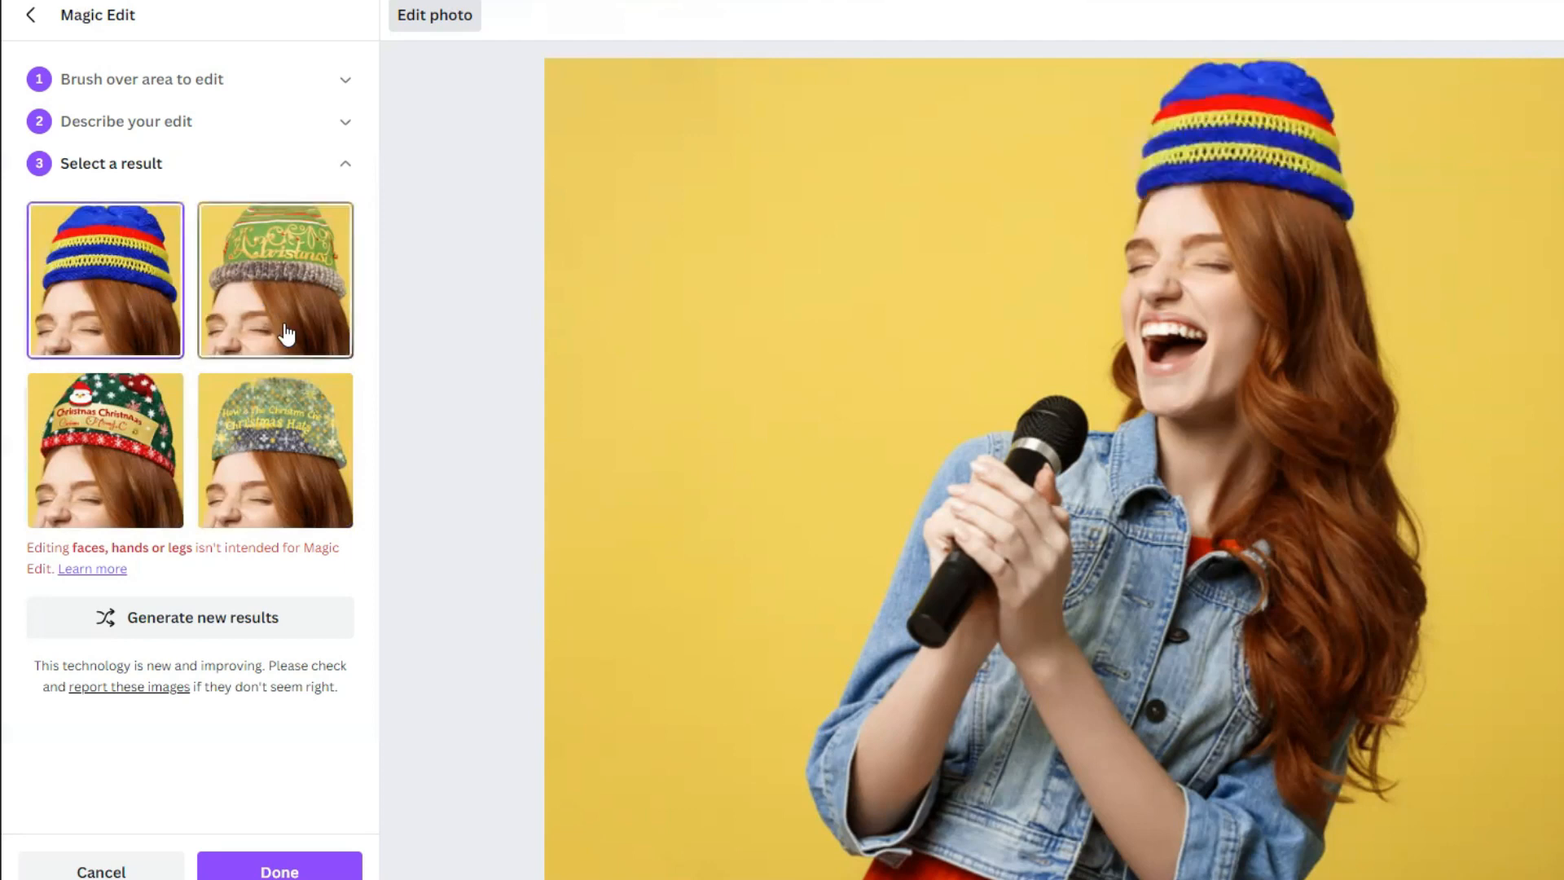
click(276, 281)
click(241, 448)
click(72, 486)
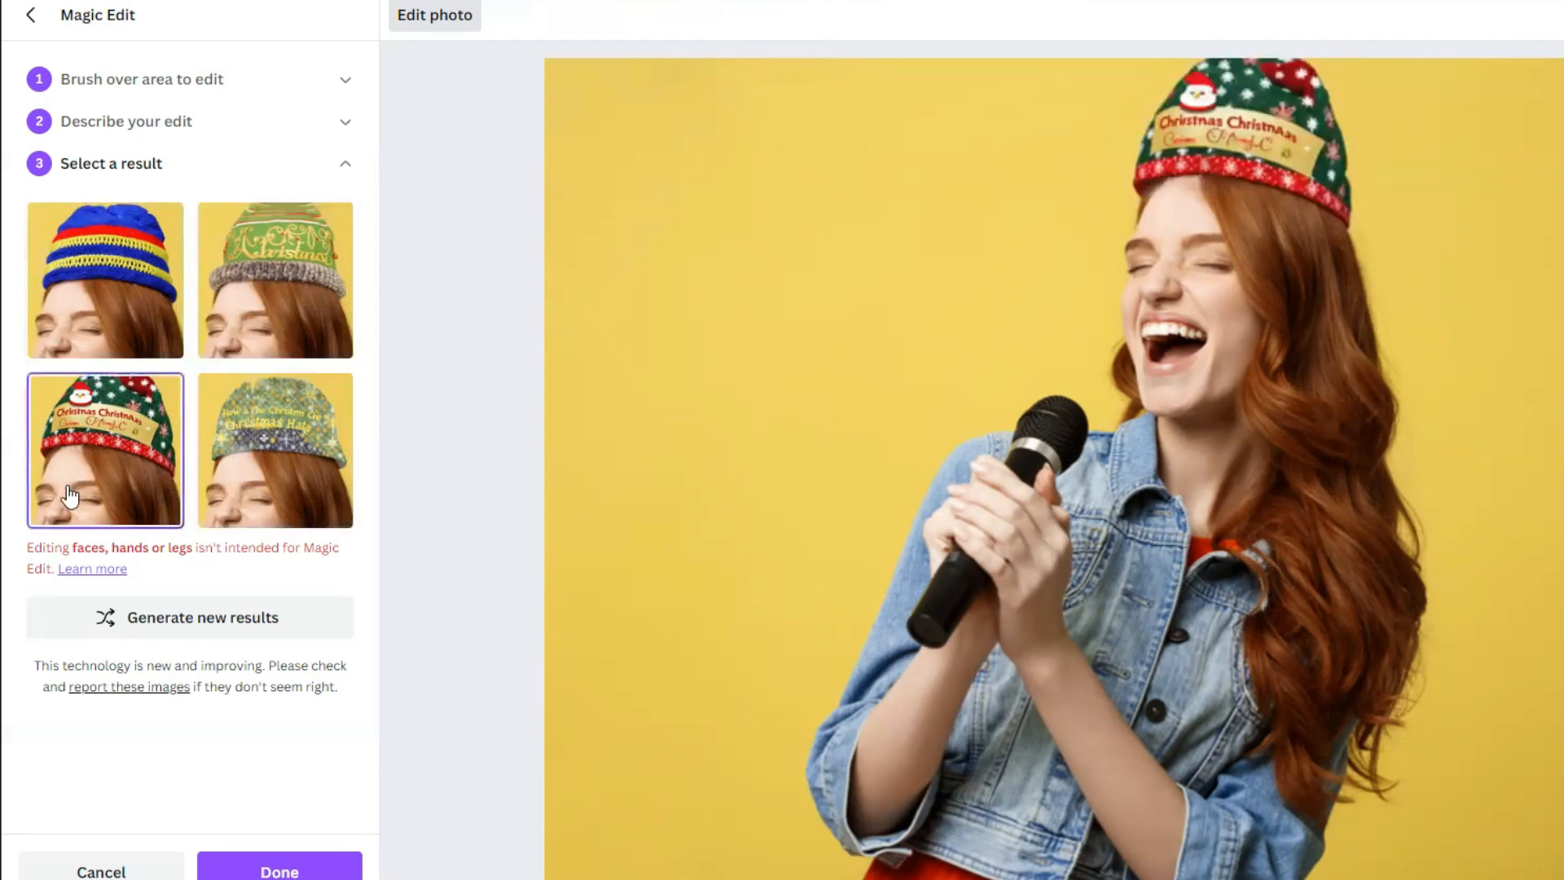
click(280, 870)
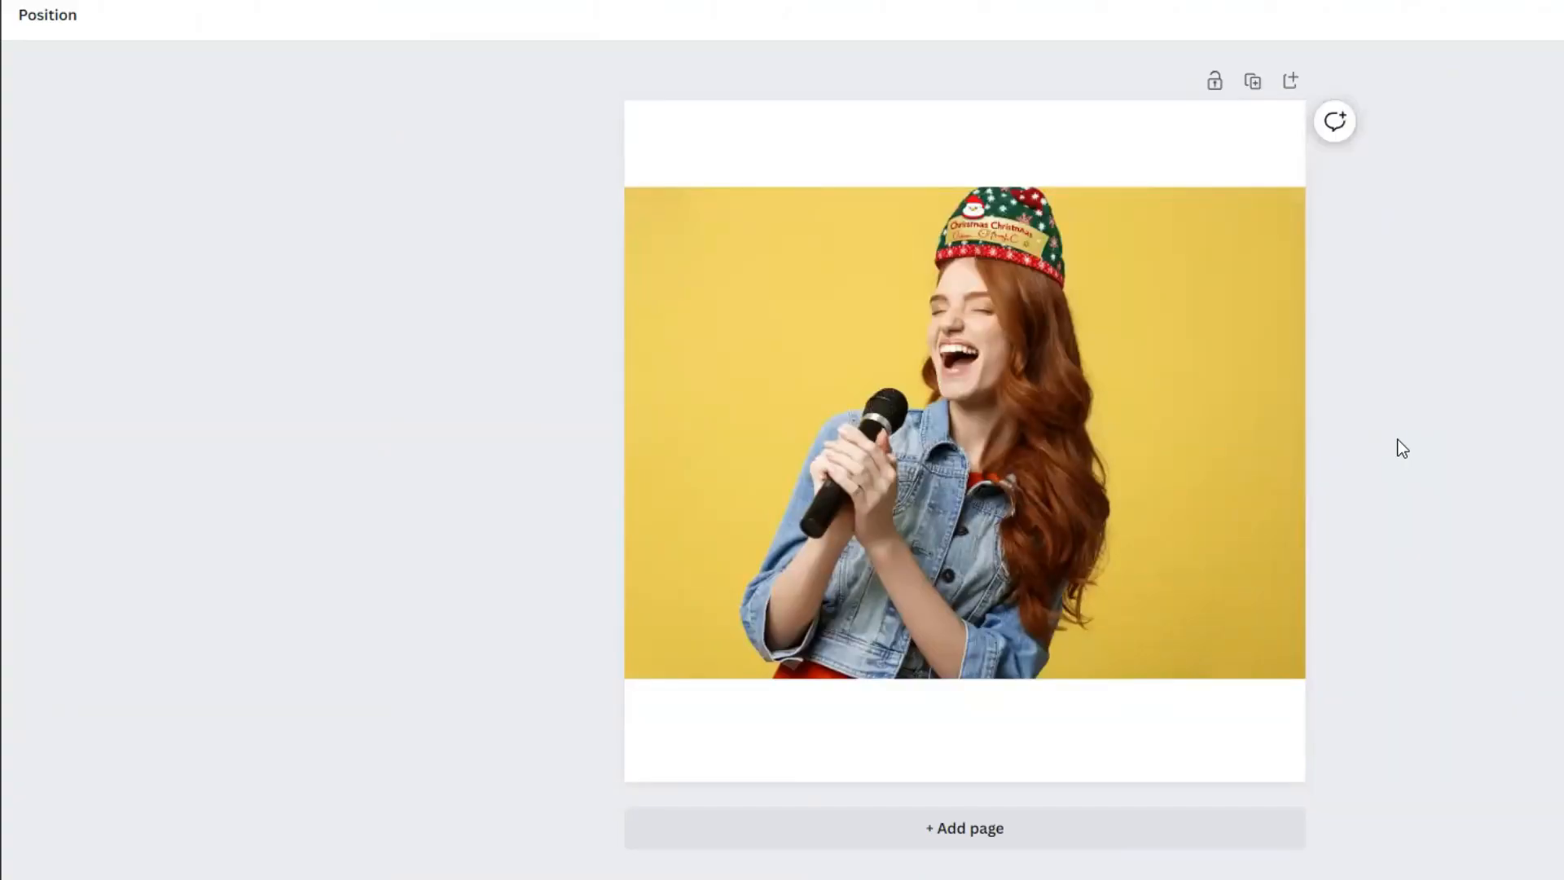
drag(1531, 879, 1552, 879)
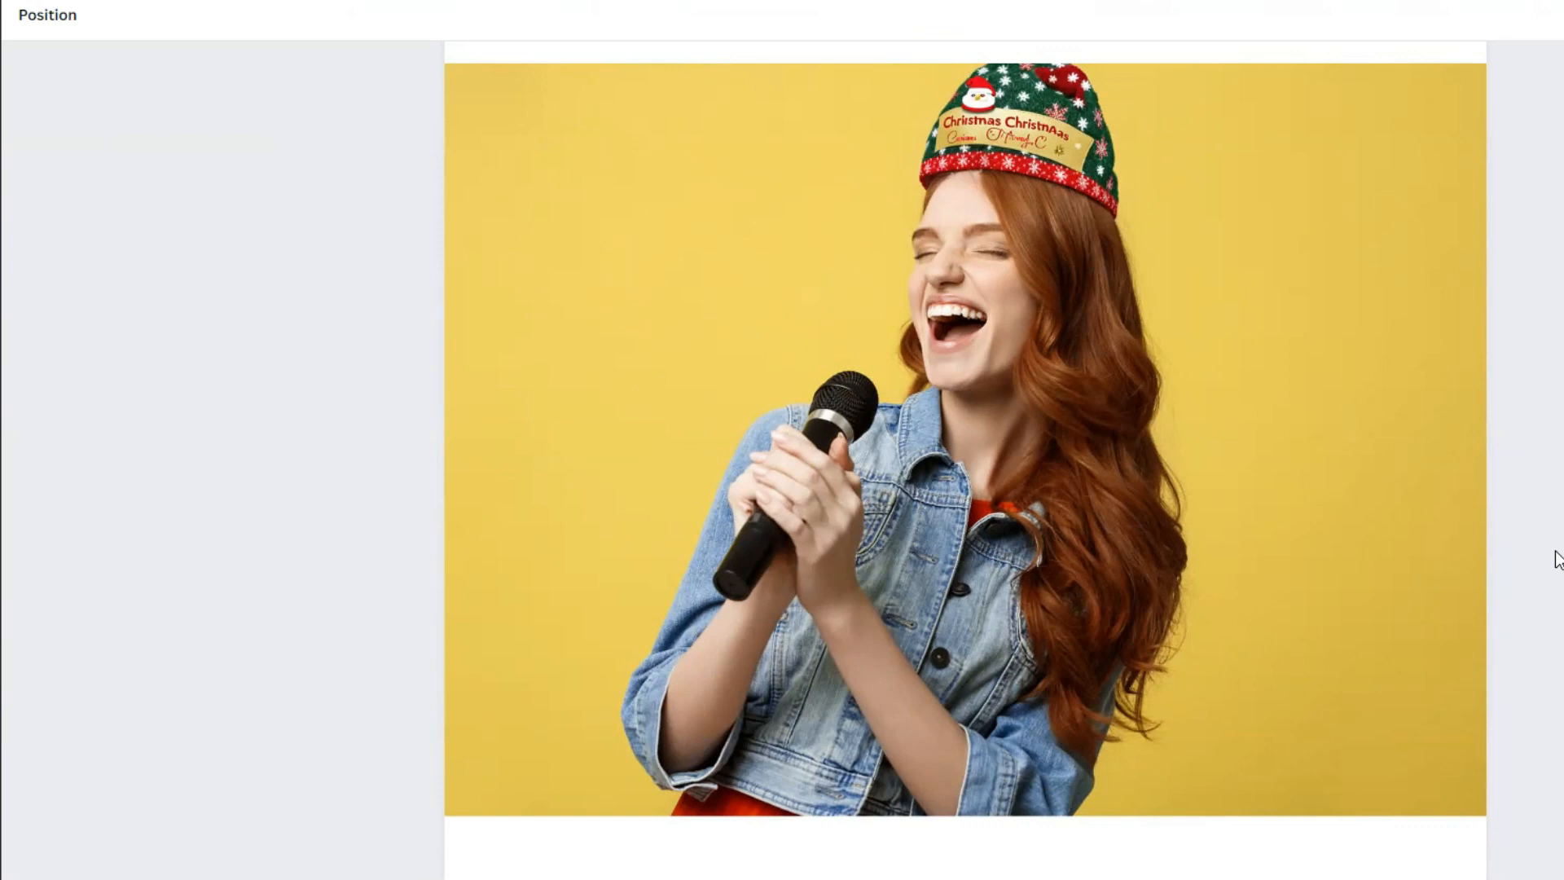